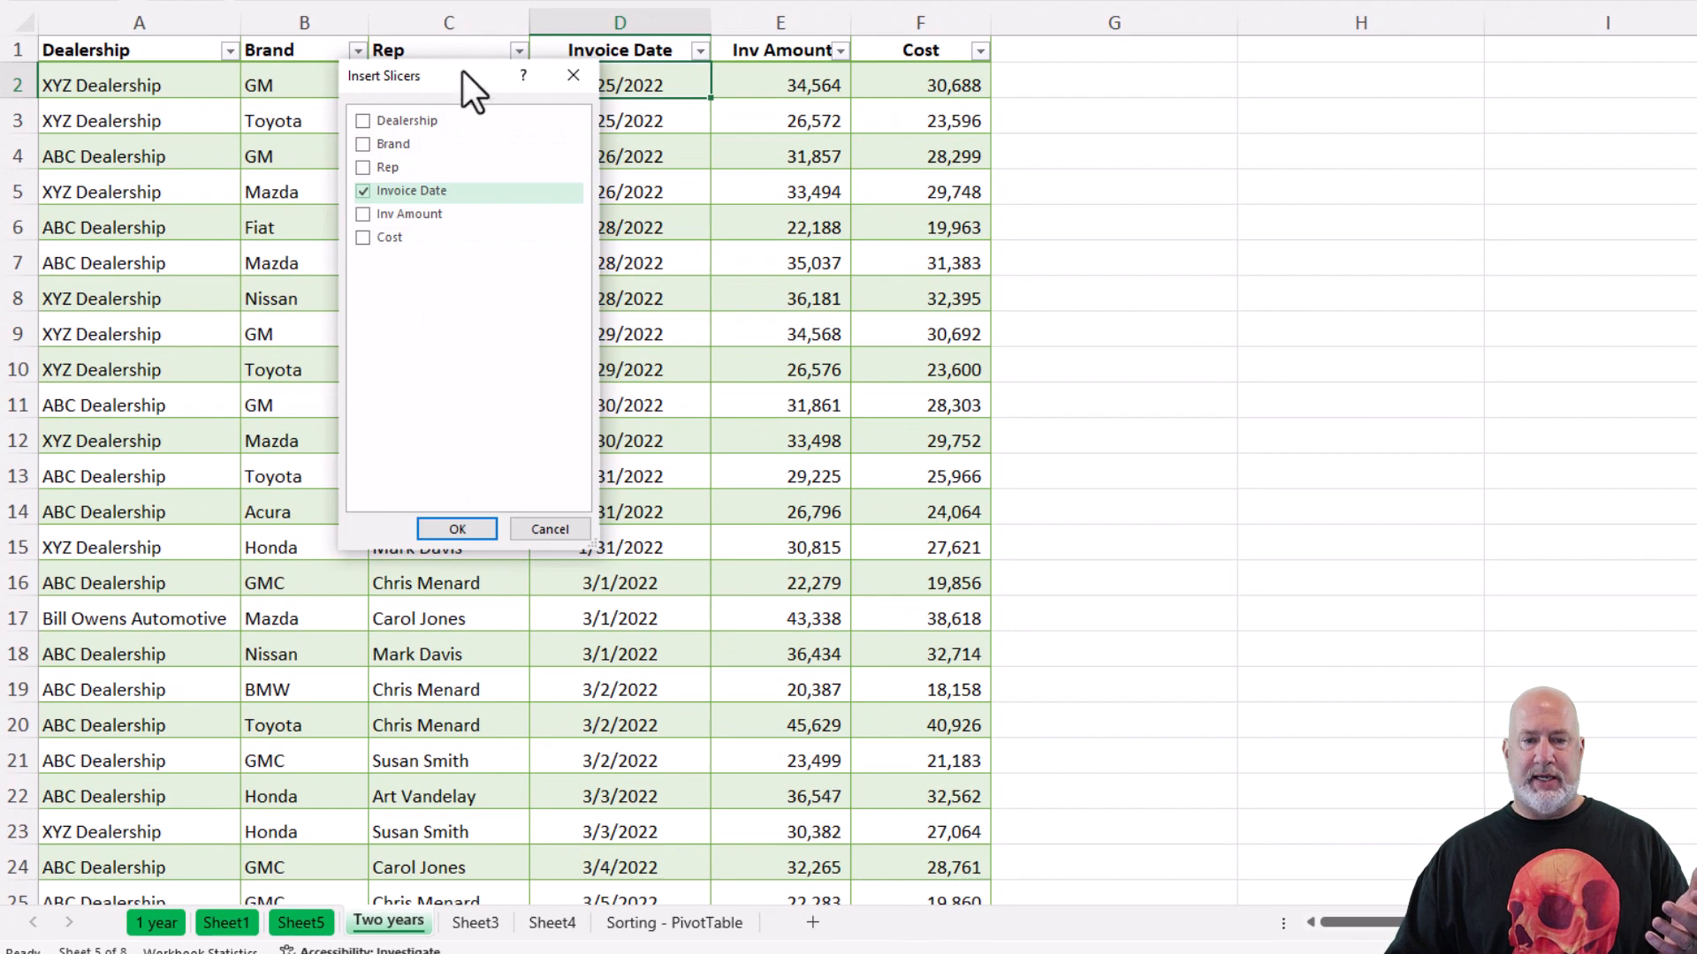
Step: Insert a slicer for the table's Invoice Date field, and delete it
{"action": "left_click_drag", "start_coordinate": [463, 71], "coordinate": [327, 152]}
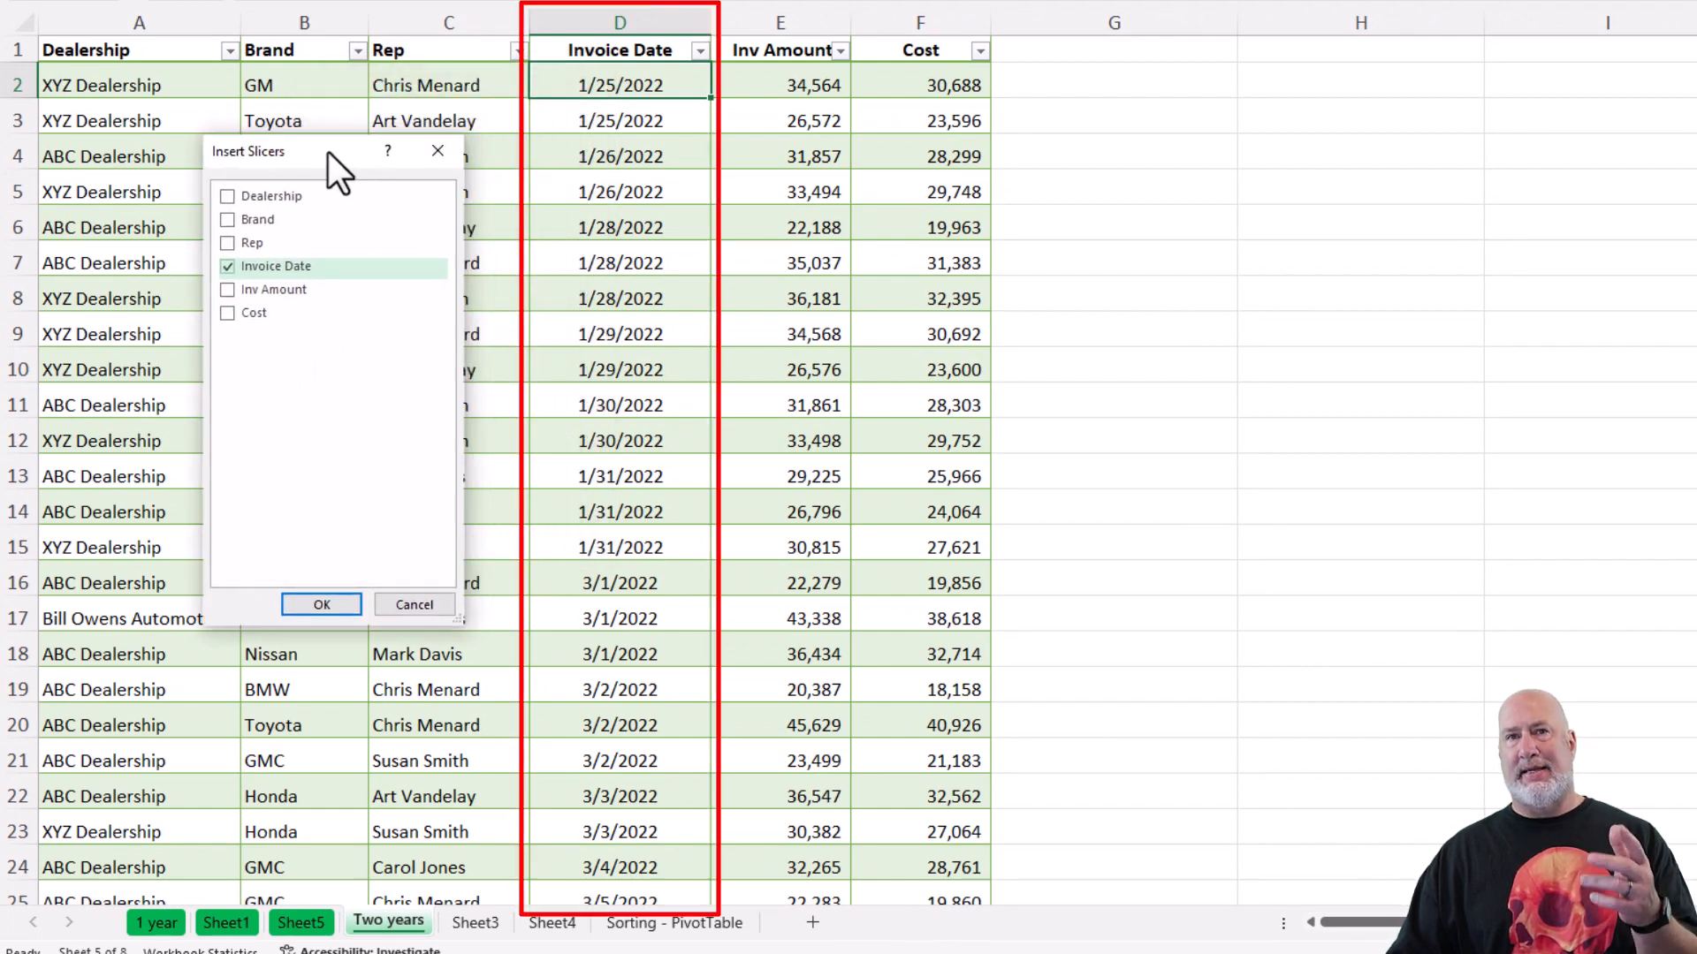
{"action": "left_click", "coordinate": [345, 606]}
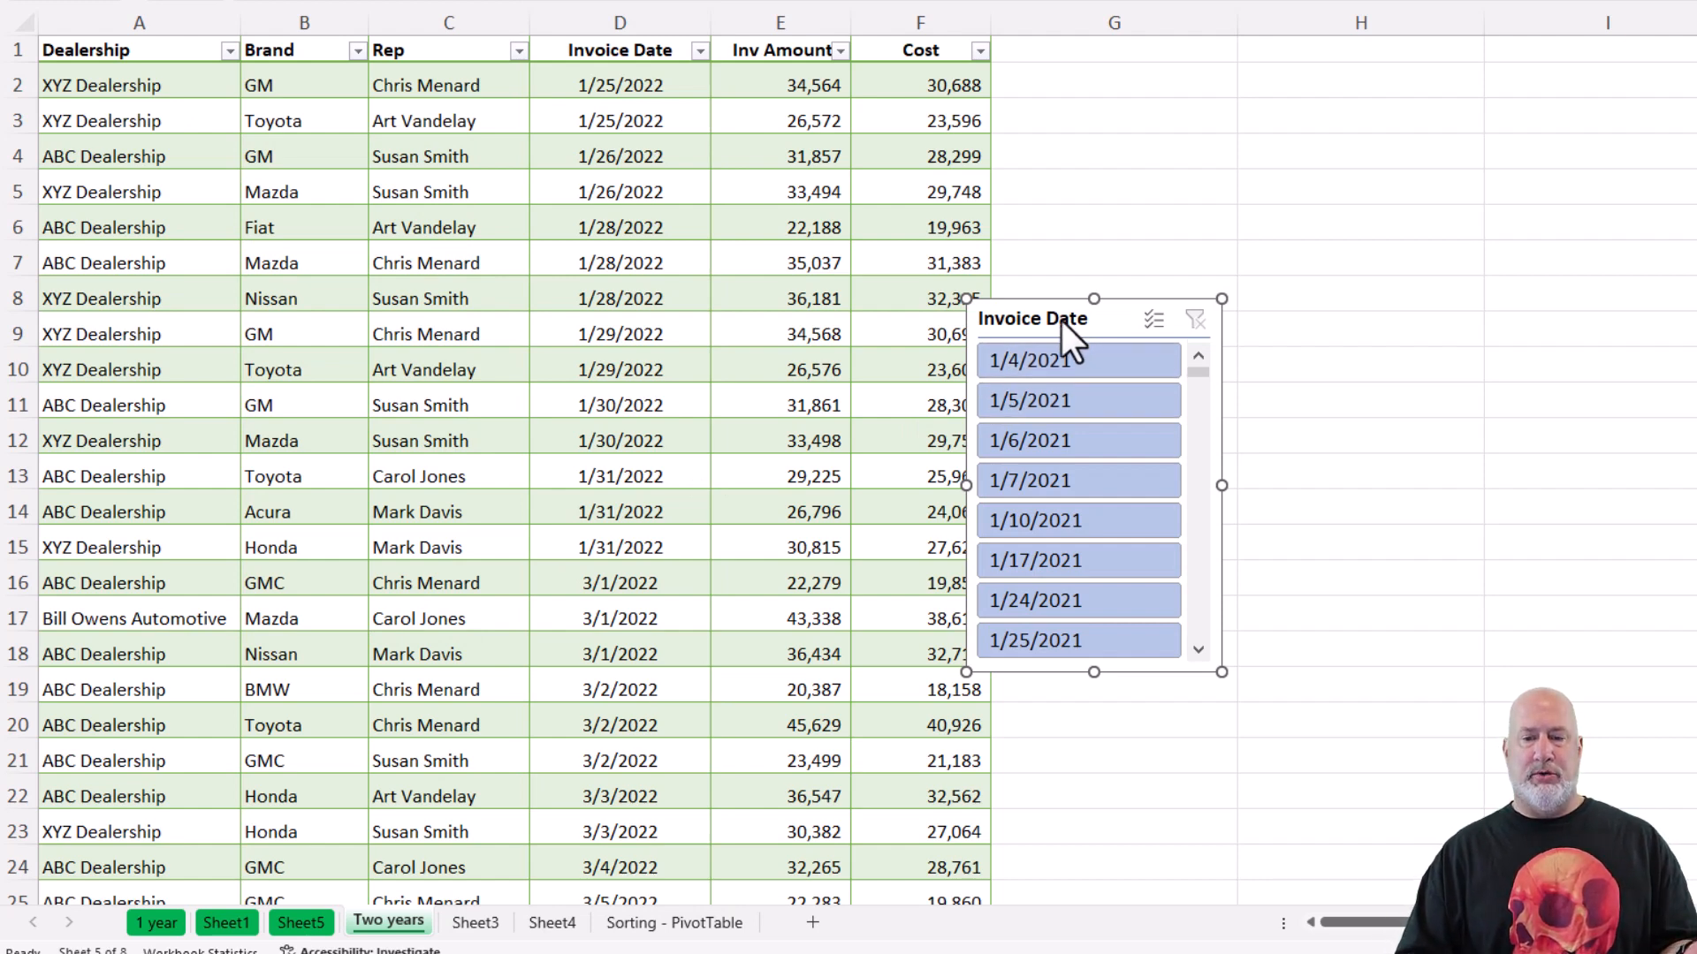
{"action": "key", "text": "Delete"}
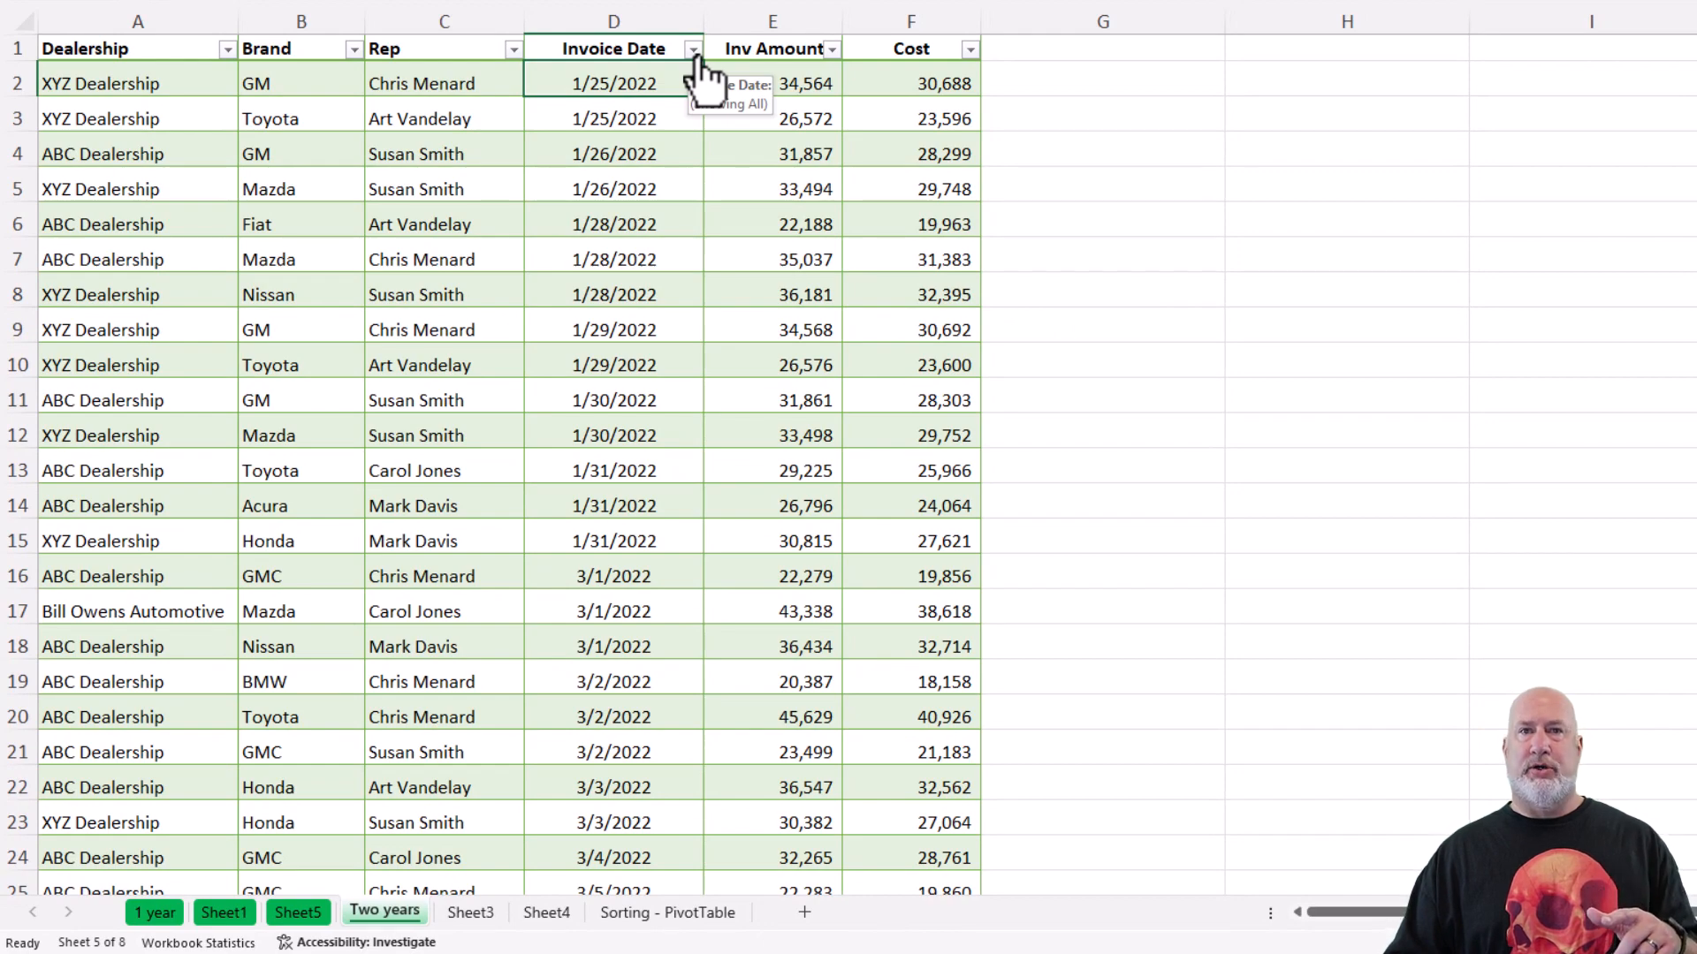
Step: Examine the filter choices of the table's Invoice Date column, leaving the filter unchanged
{"action": "left_click", "coordinate": [693, 49]}
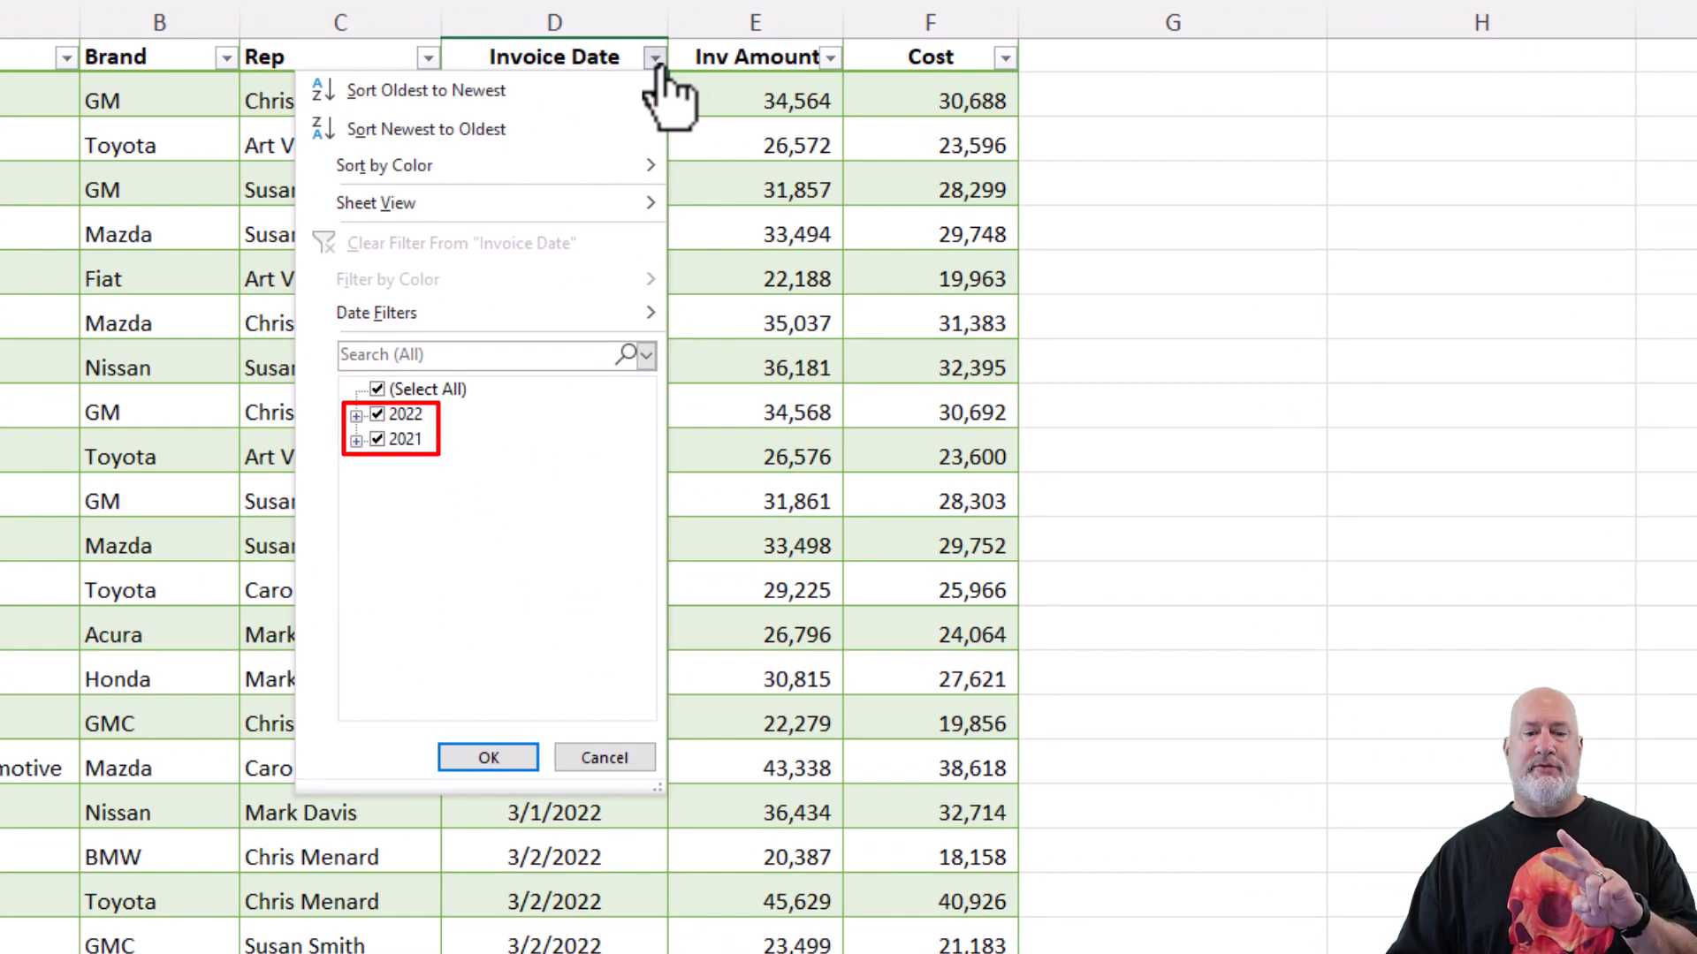
{"action": "left_click", "coordinate": [604, 759]}
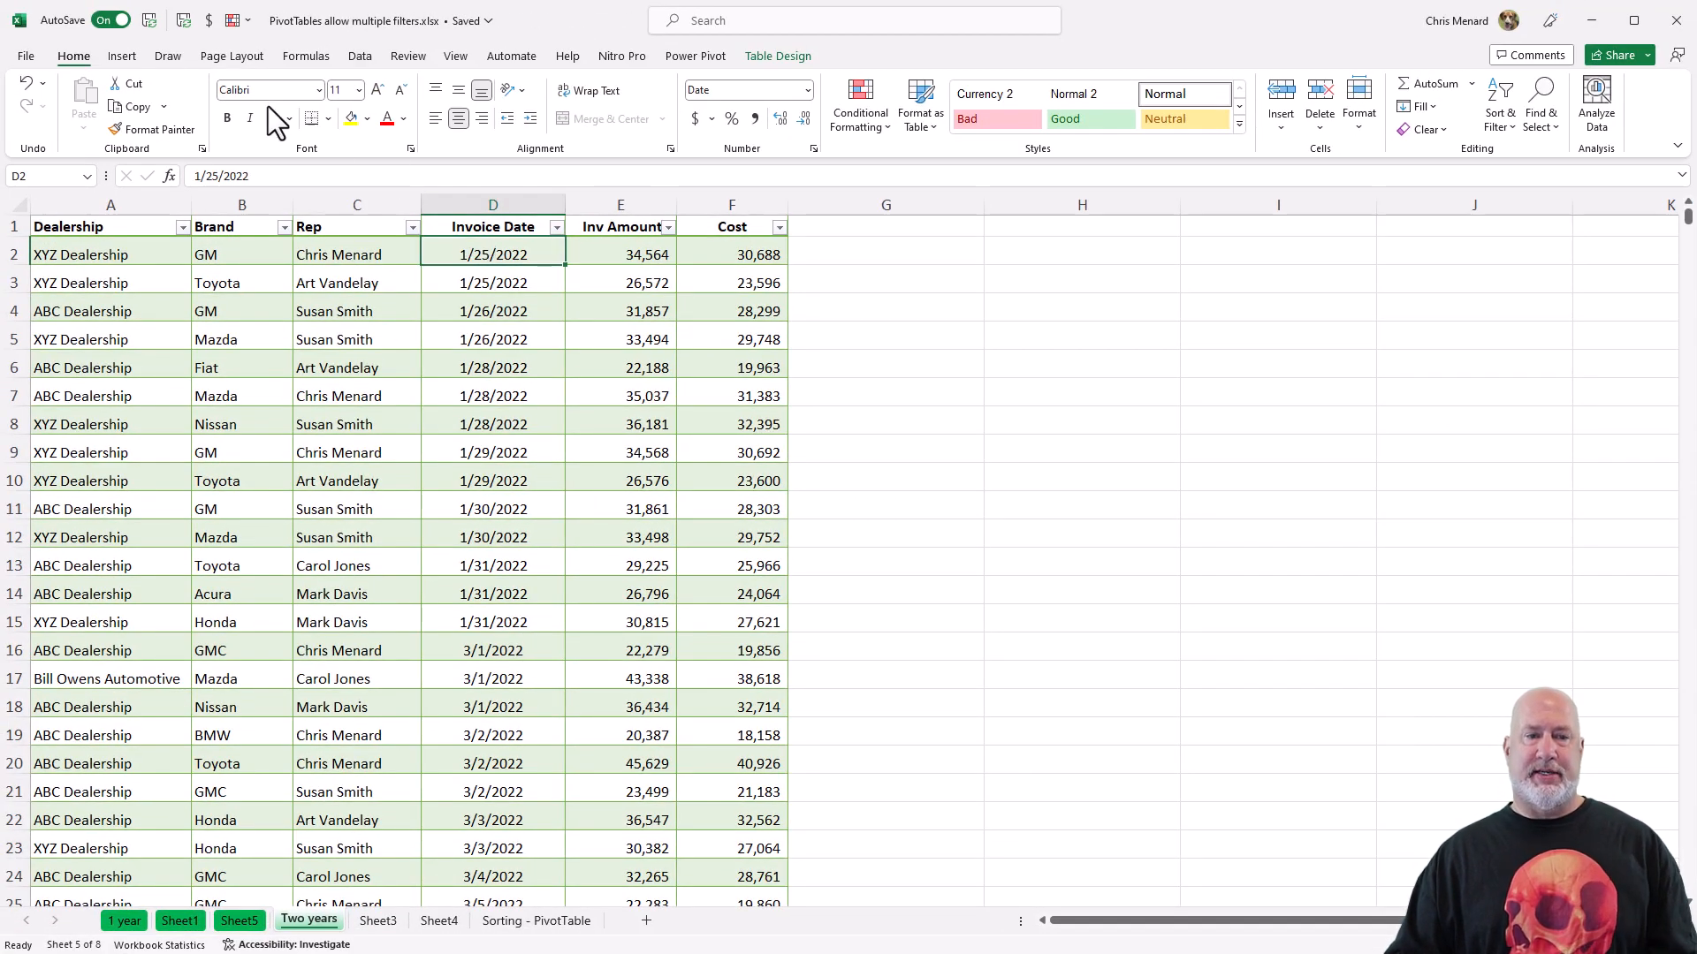
Step: Create a PivotTable from the invoice table on a new worksheet
{"action": "left_click", "coordinate": [122, 56]}
{"action": "left_click", "coordinate": [64, 108]}
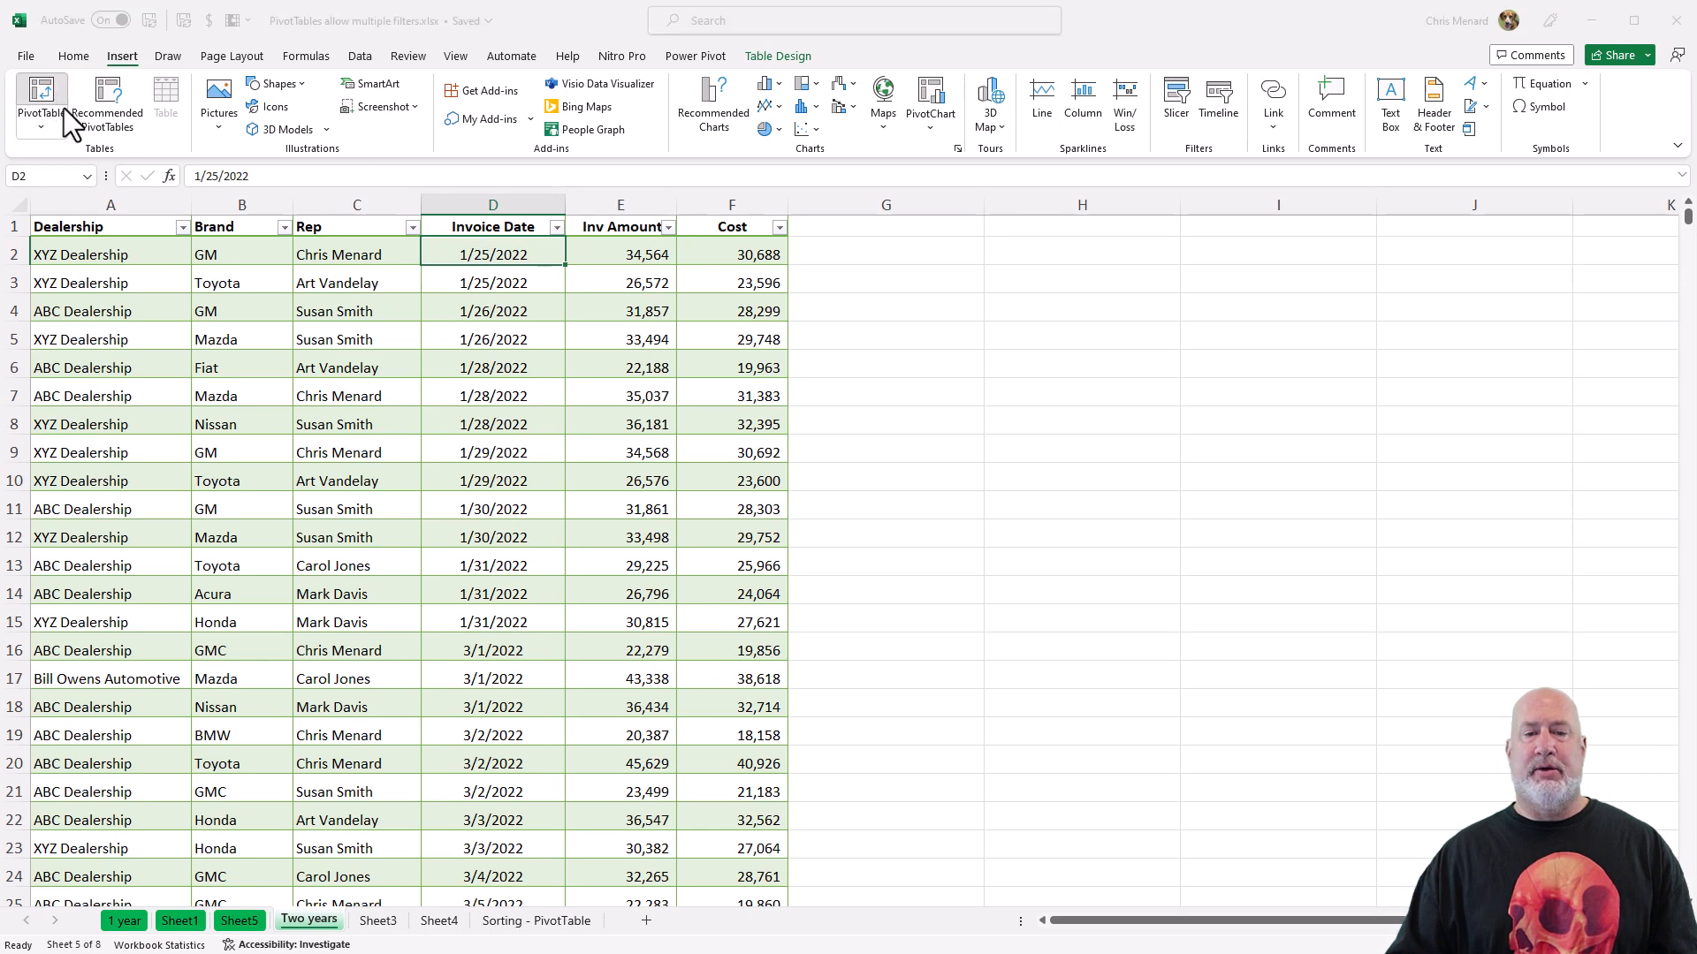
{"action": "left_click", "coordinate": [317, 584]}
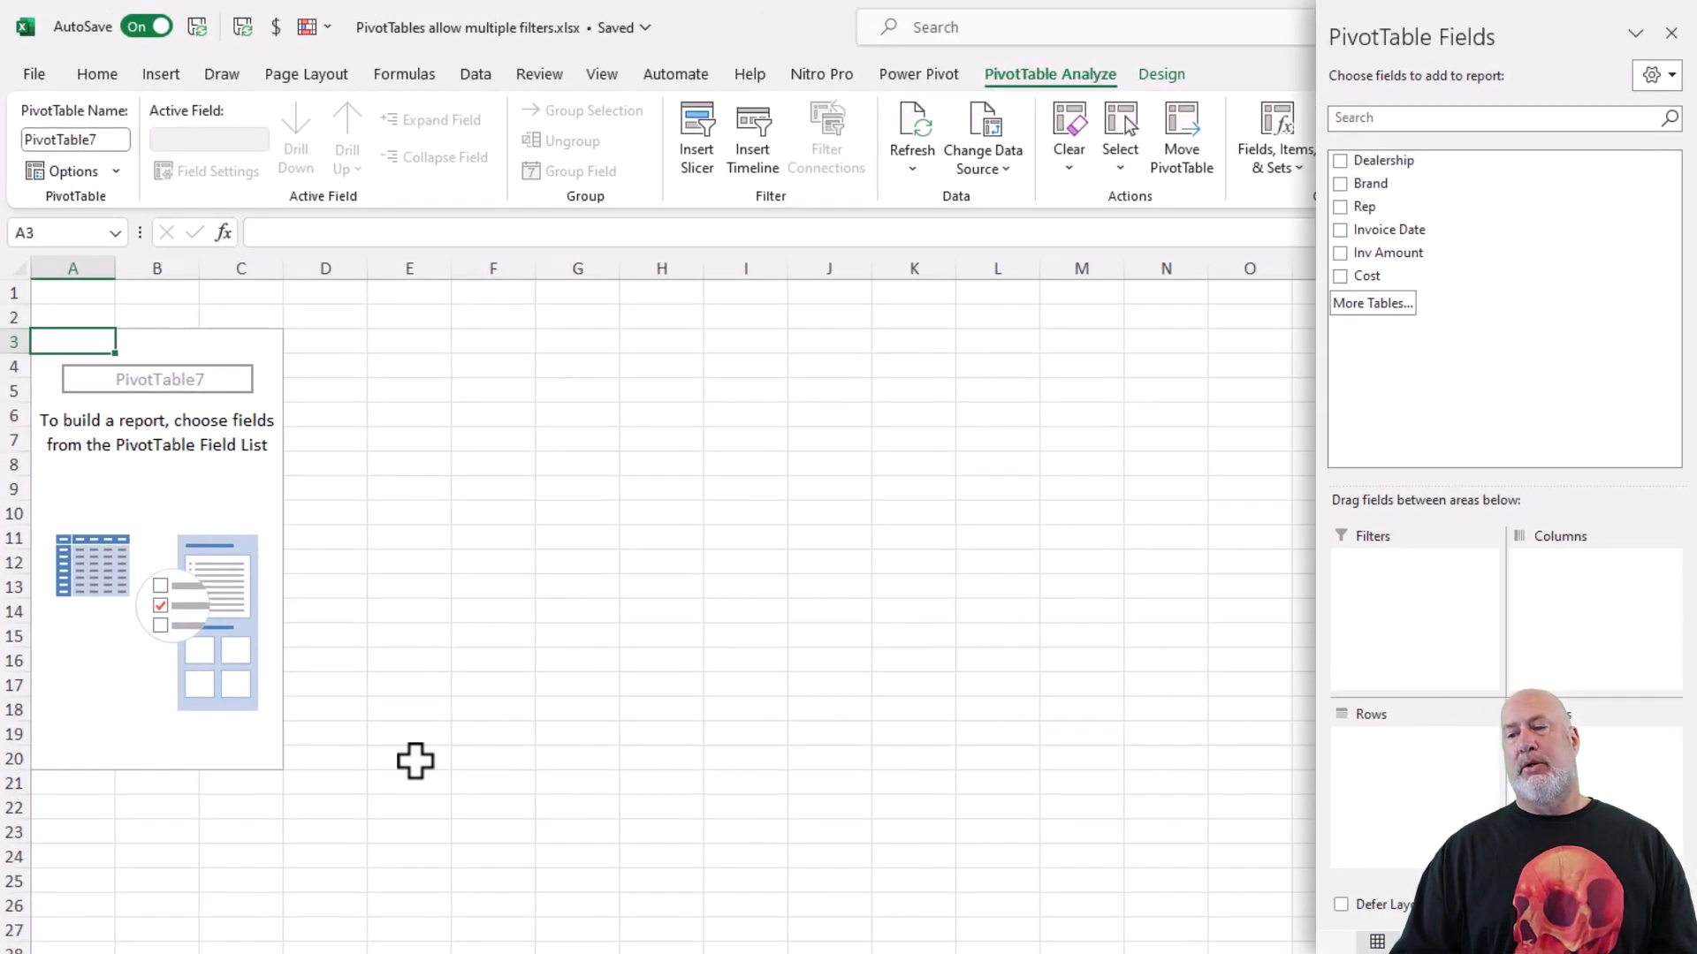
Step: Lay out the PivotTable with Brand above the ungrouped Invoice Date in the rows and Inv Amount in the values
{"action": "left_click", "coordinate": [1340, 233]}
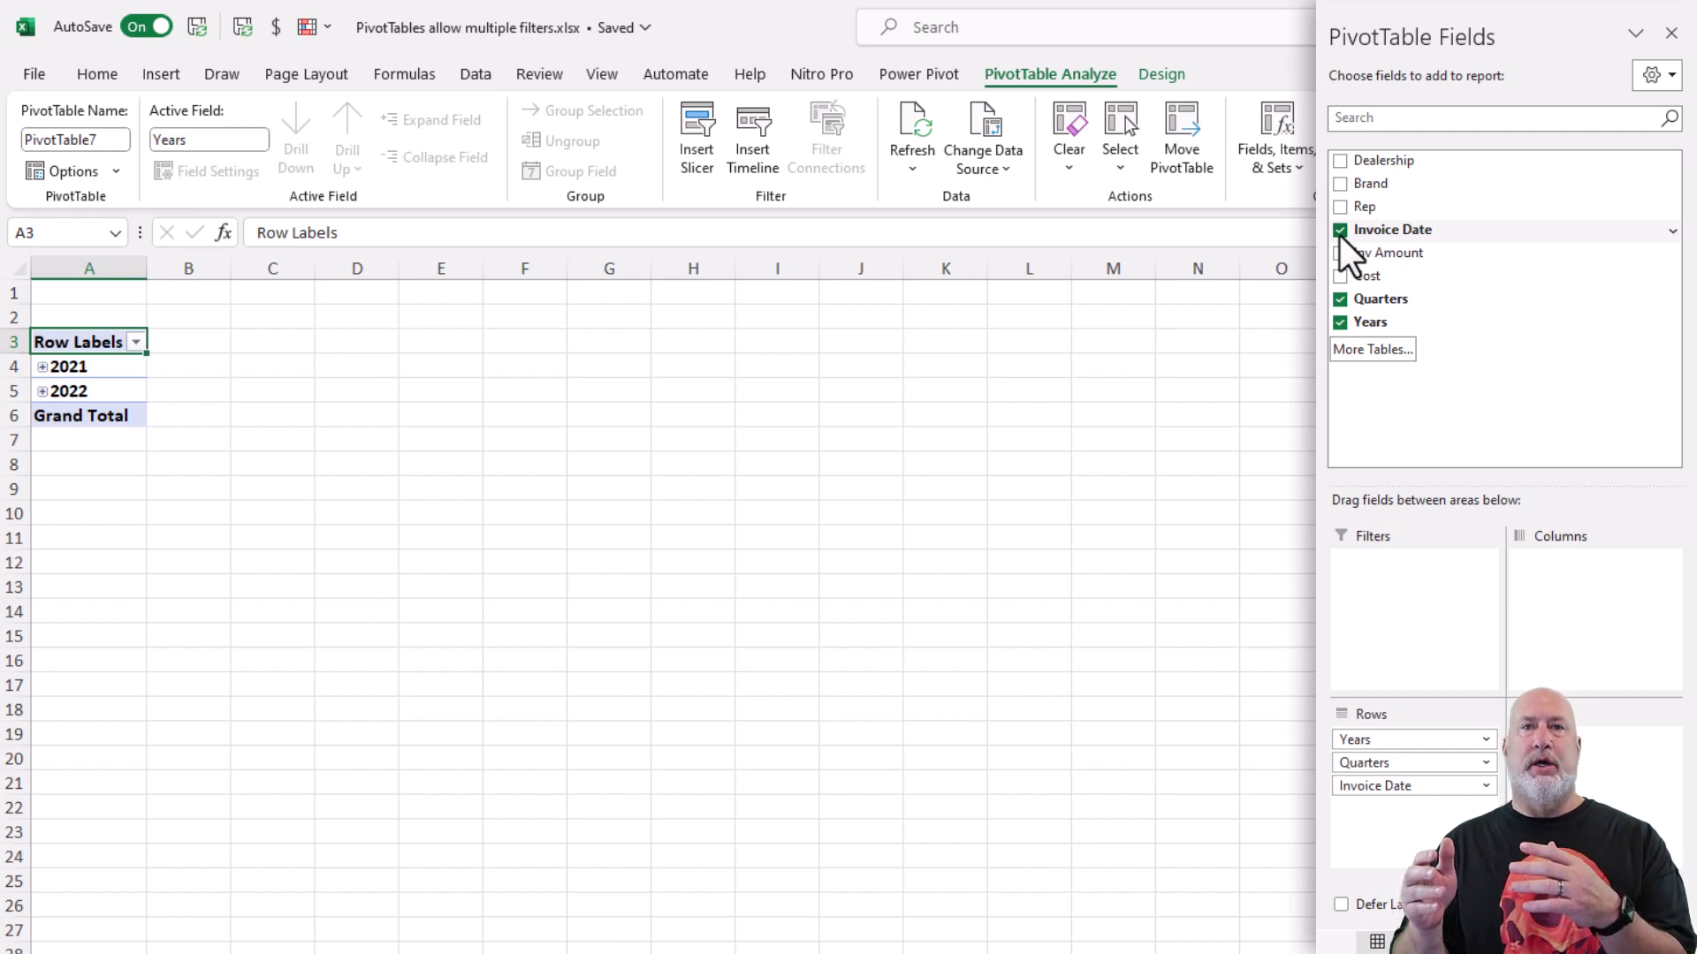
{"action": "key", "text": "ctrl+z"}
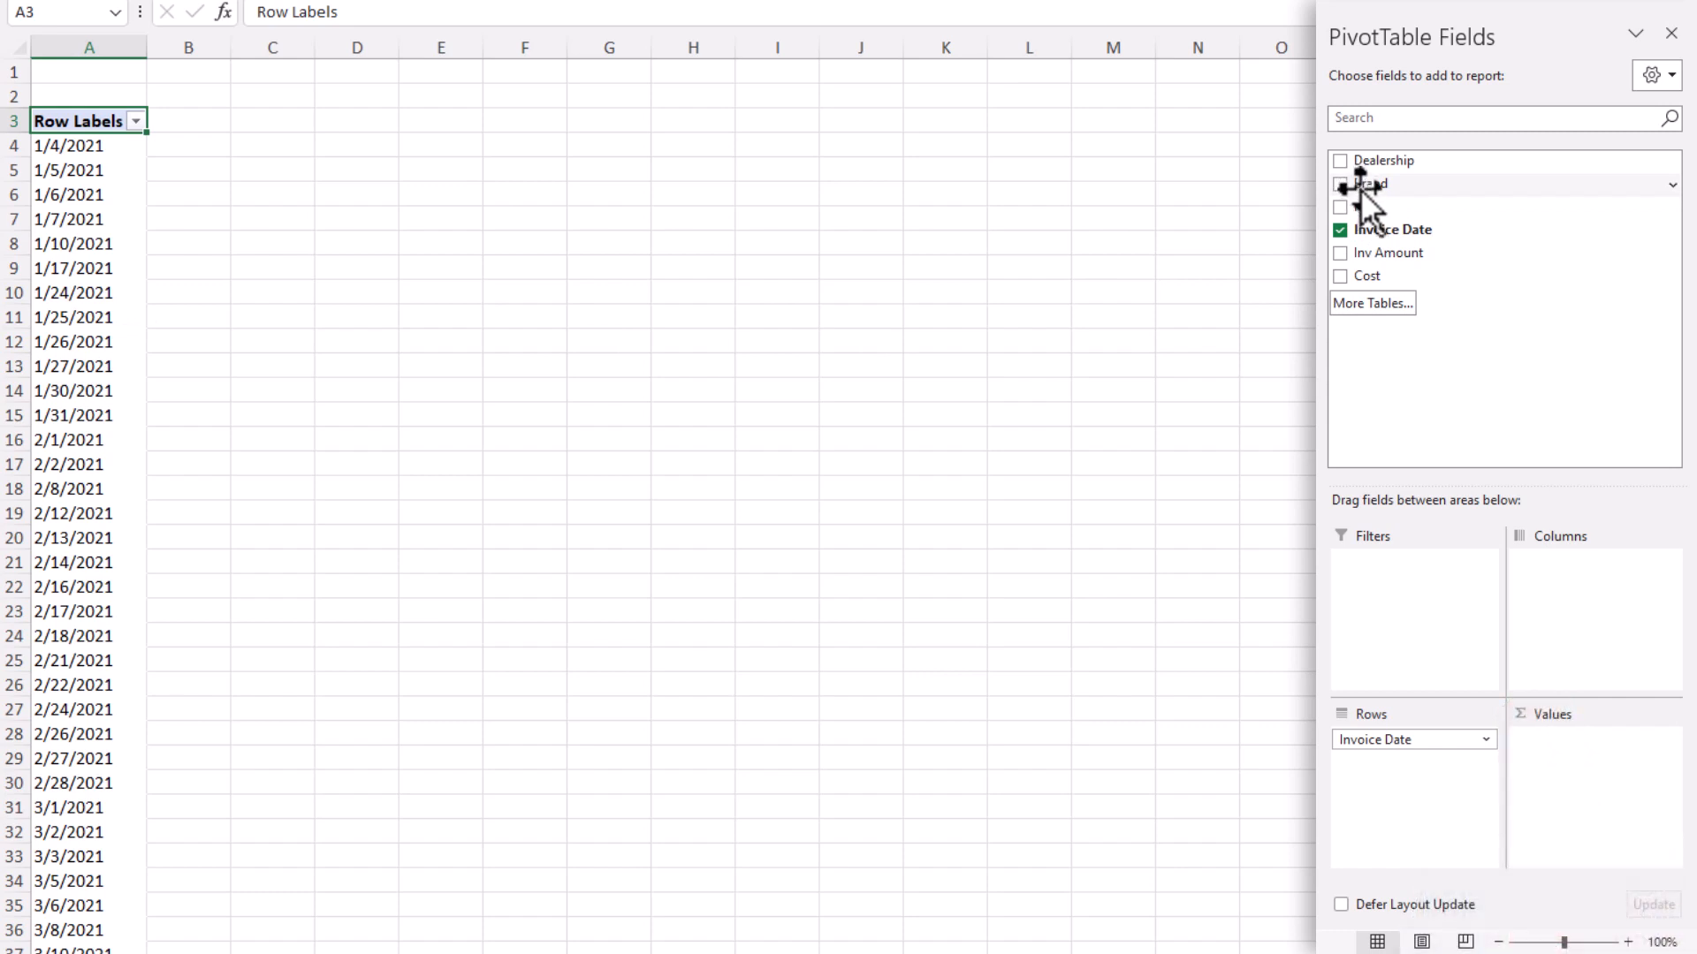
{"action": "left_click_drag", "start_coordinate": [1360, 187], "coordinate": [1384, 734]}
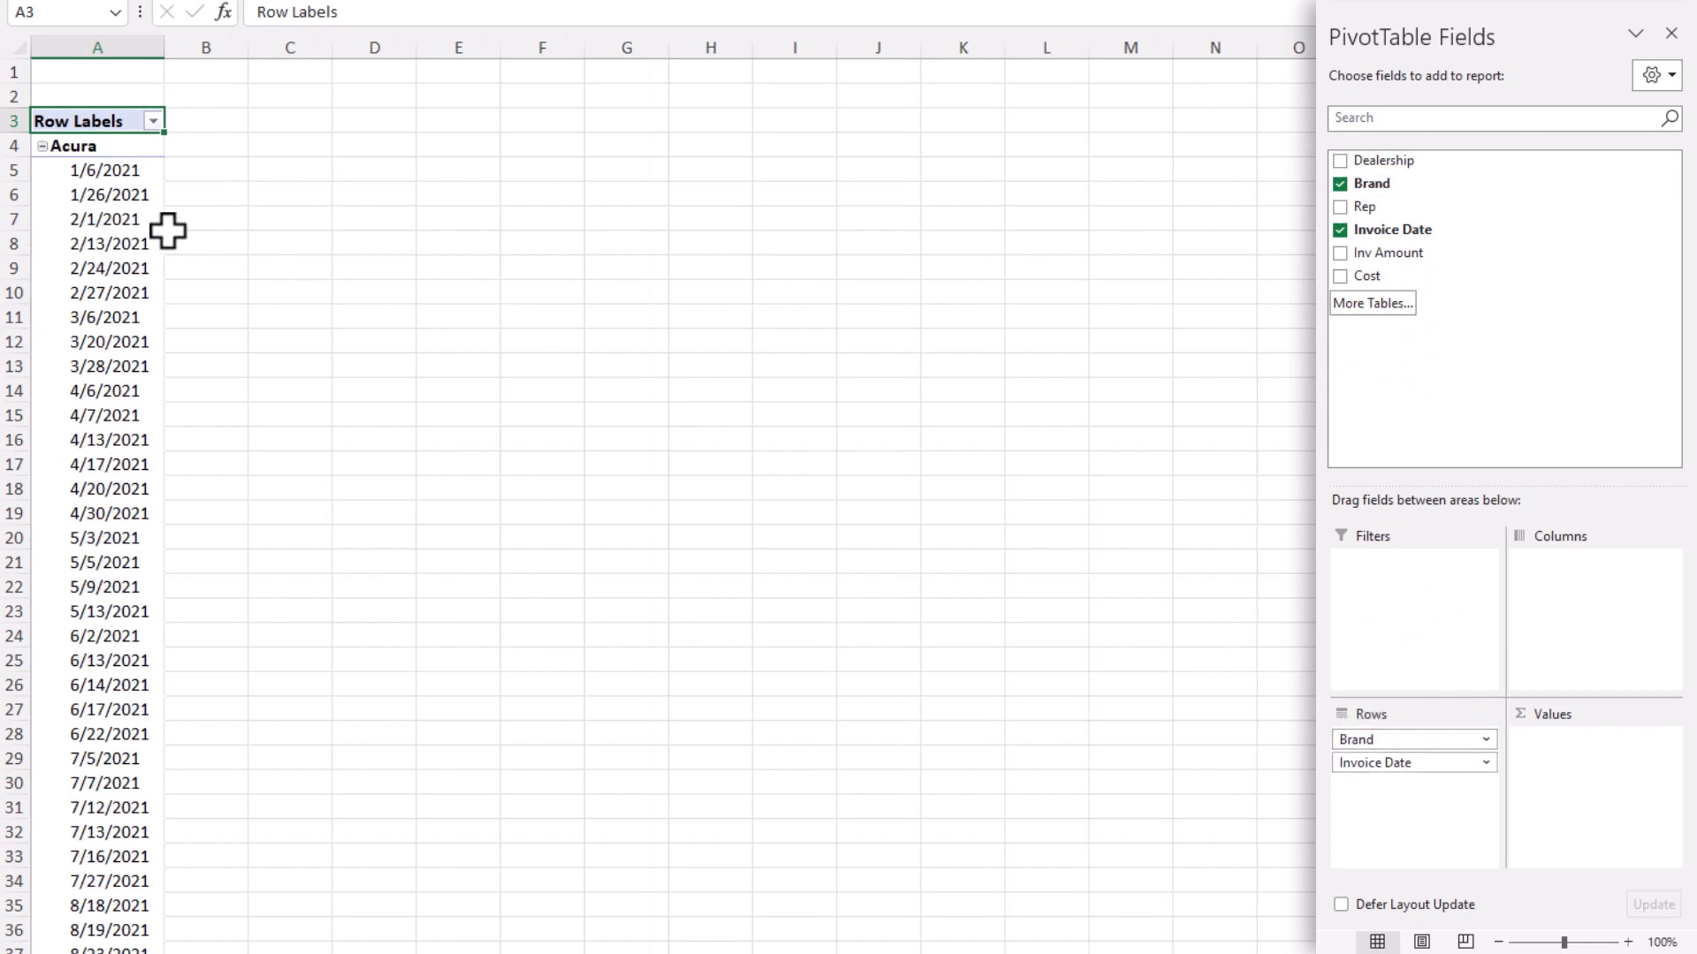
{"action": "left_click", "coordinate": [1340, 256]}
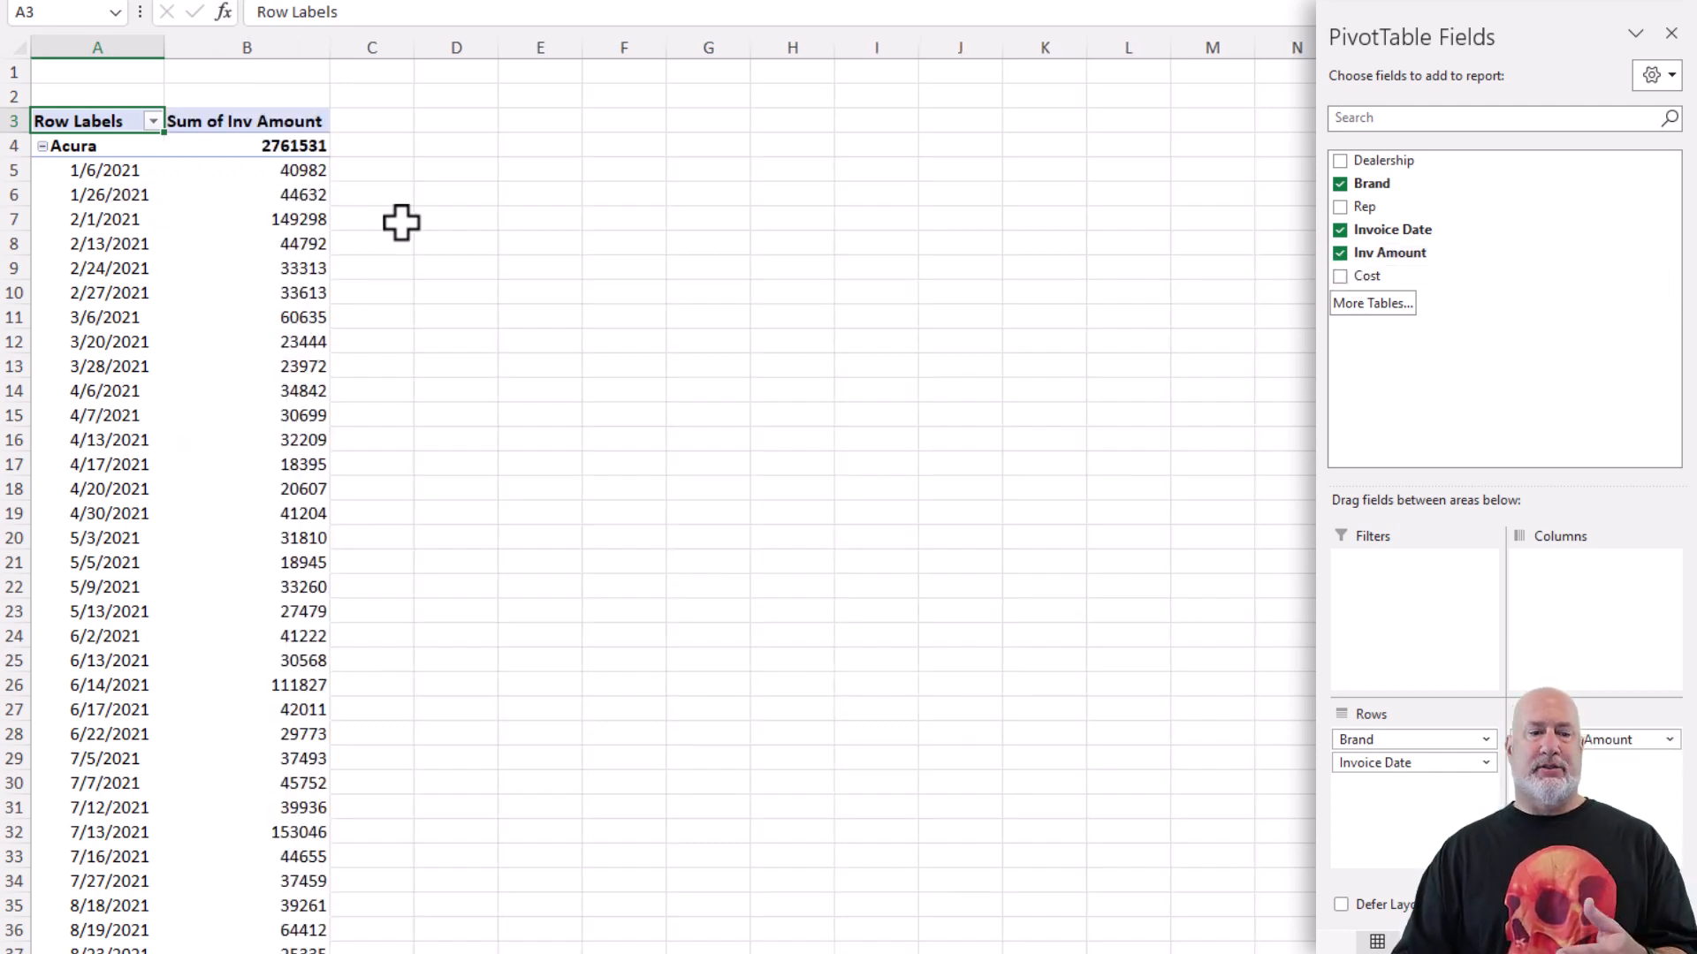
Step: Group the invoice dates in the PivotTable rows by Months and Years
{"action": "left_click", "coordinate": [137, 196]}
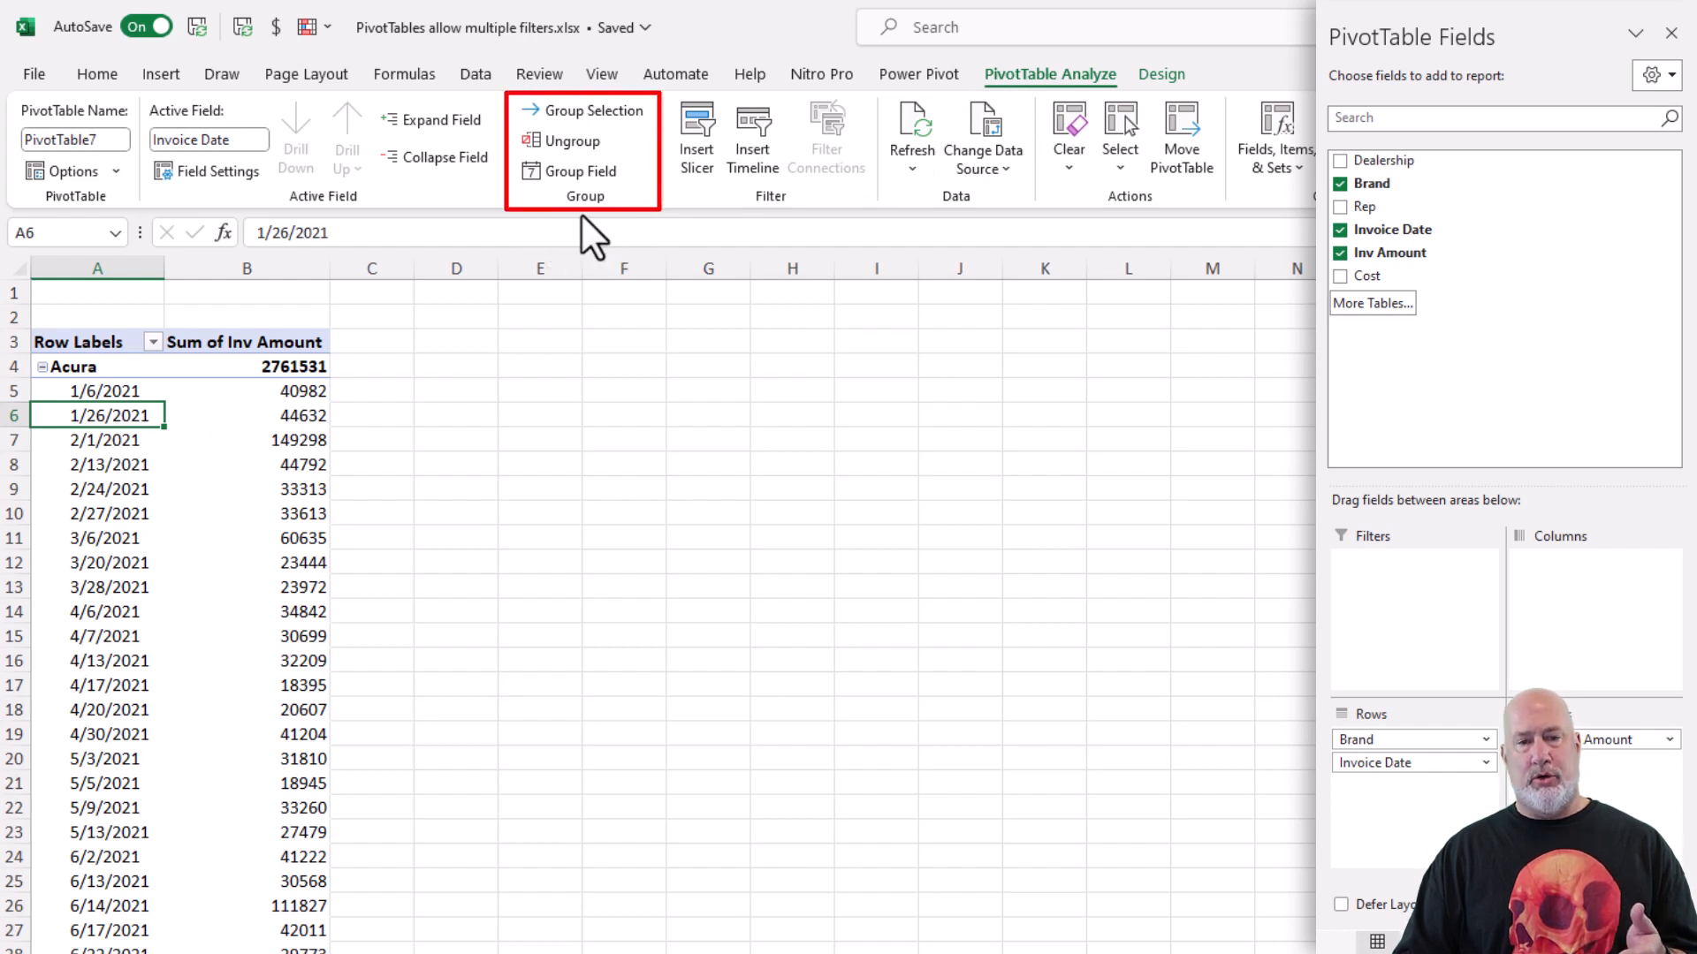
{"action": "left_click", "coordinate": [597, 115]}
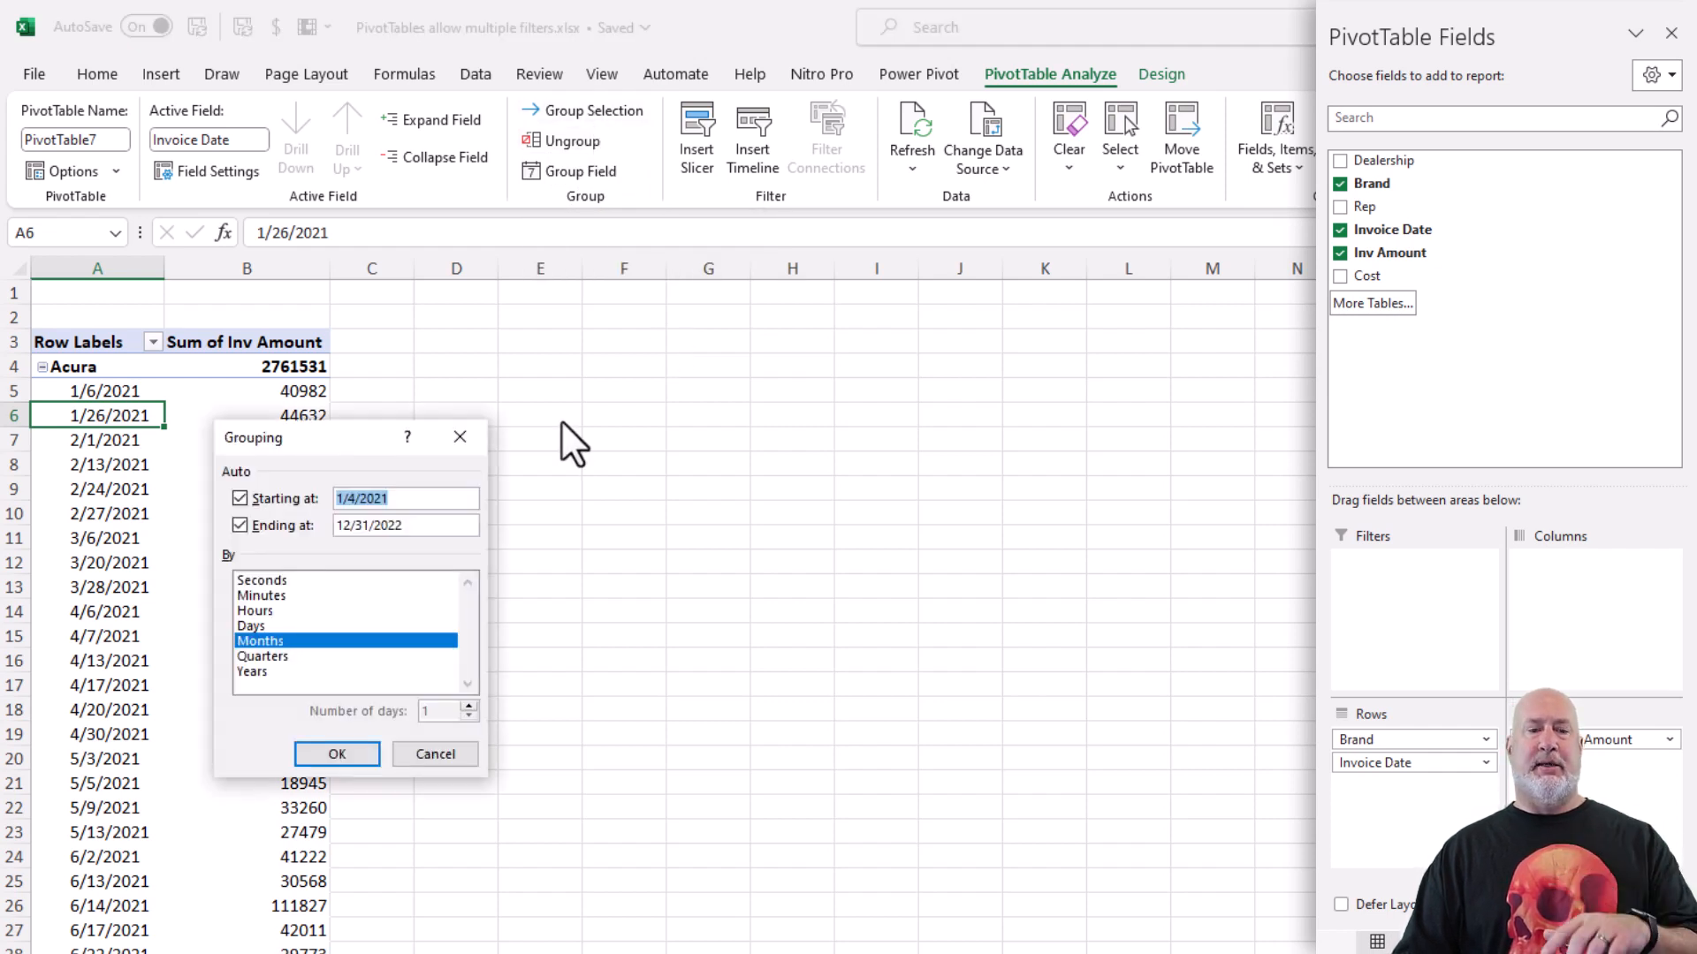
{"action": "left_click", "coordinate": [251, 672]}
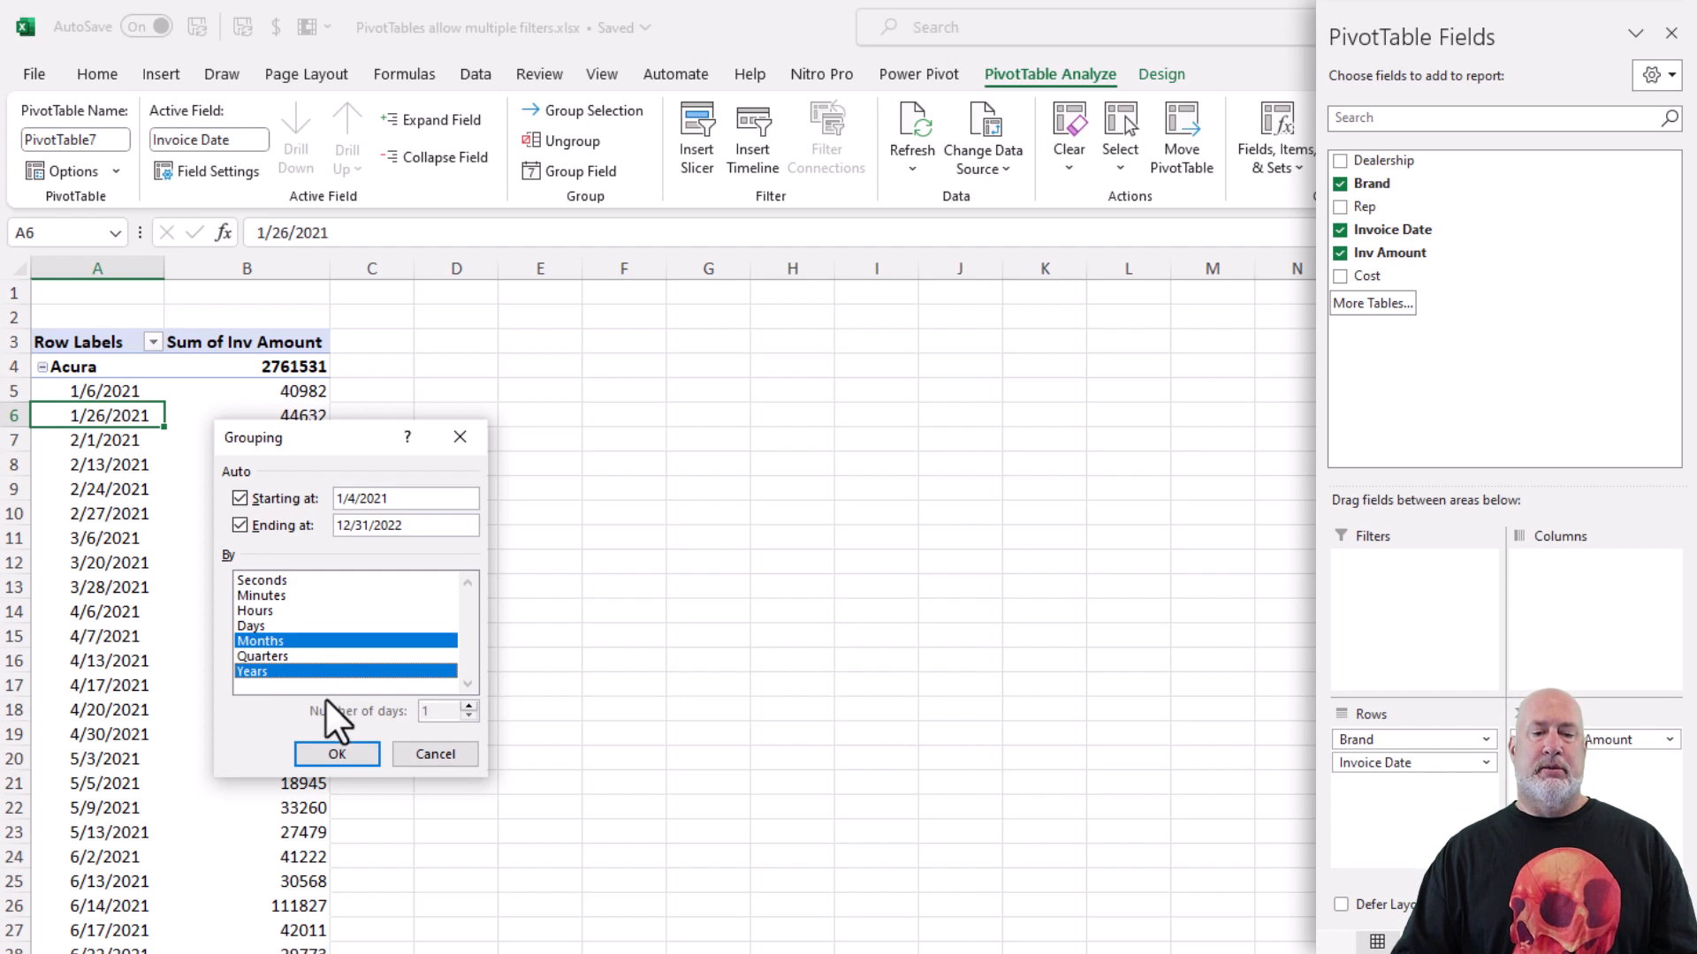
{"action": "left_click", "coordinate": [342, 758]}
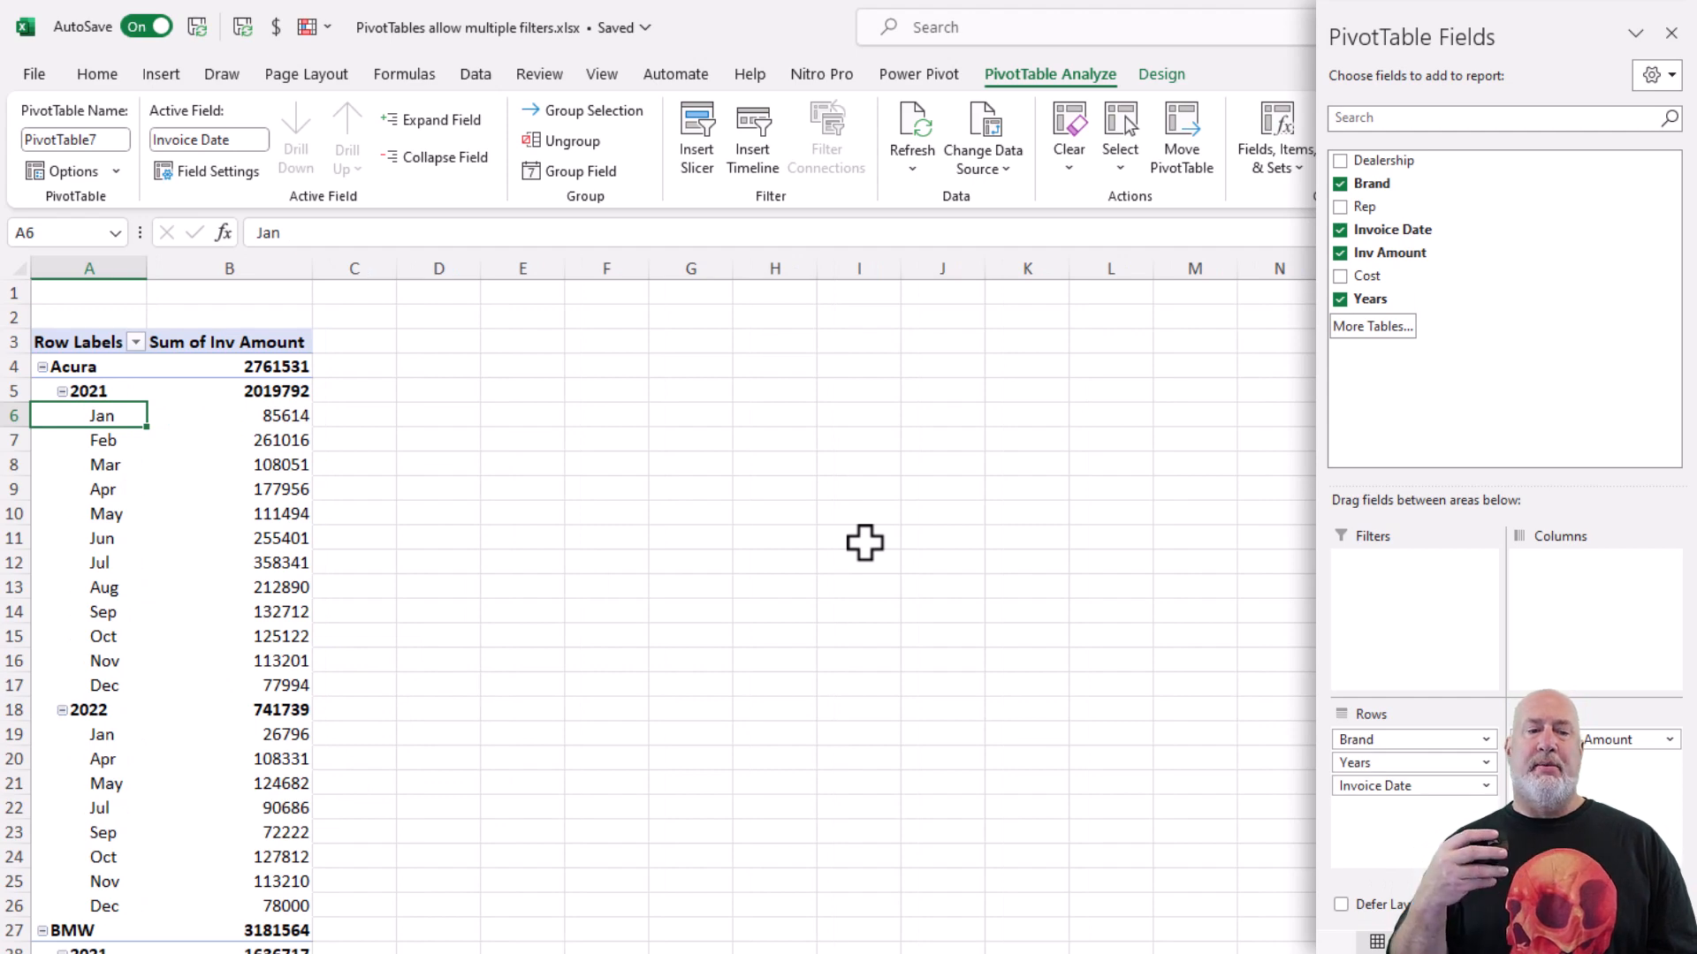
{"action": "scroll", "coordinate": [864, 543], "scroll_direction": "down", "scroll_amount": 5}
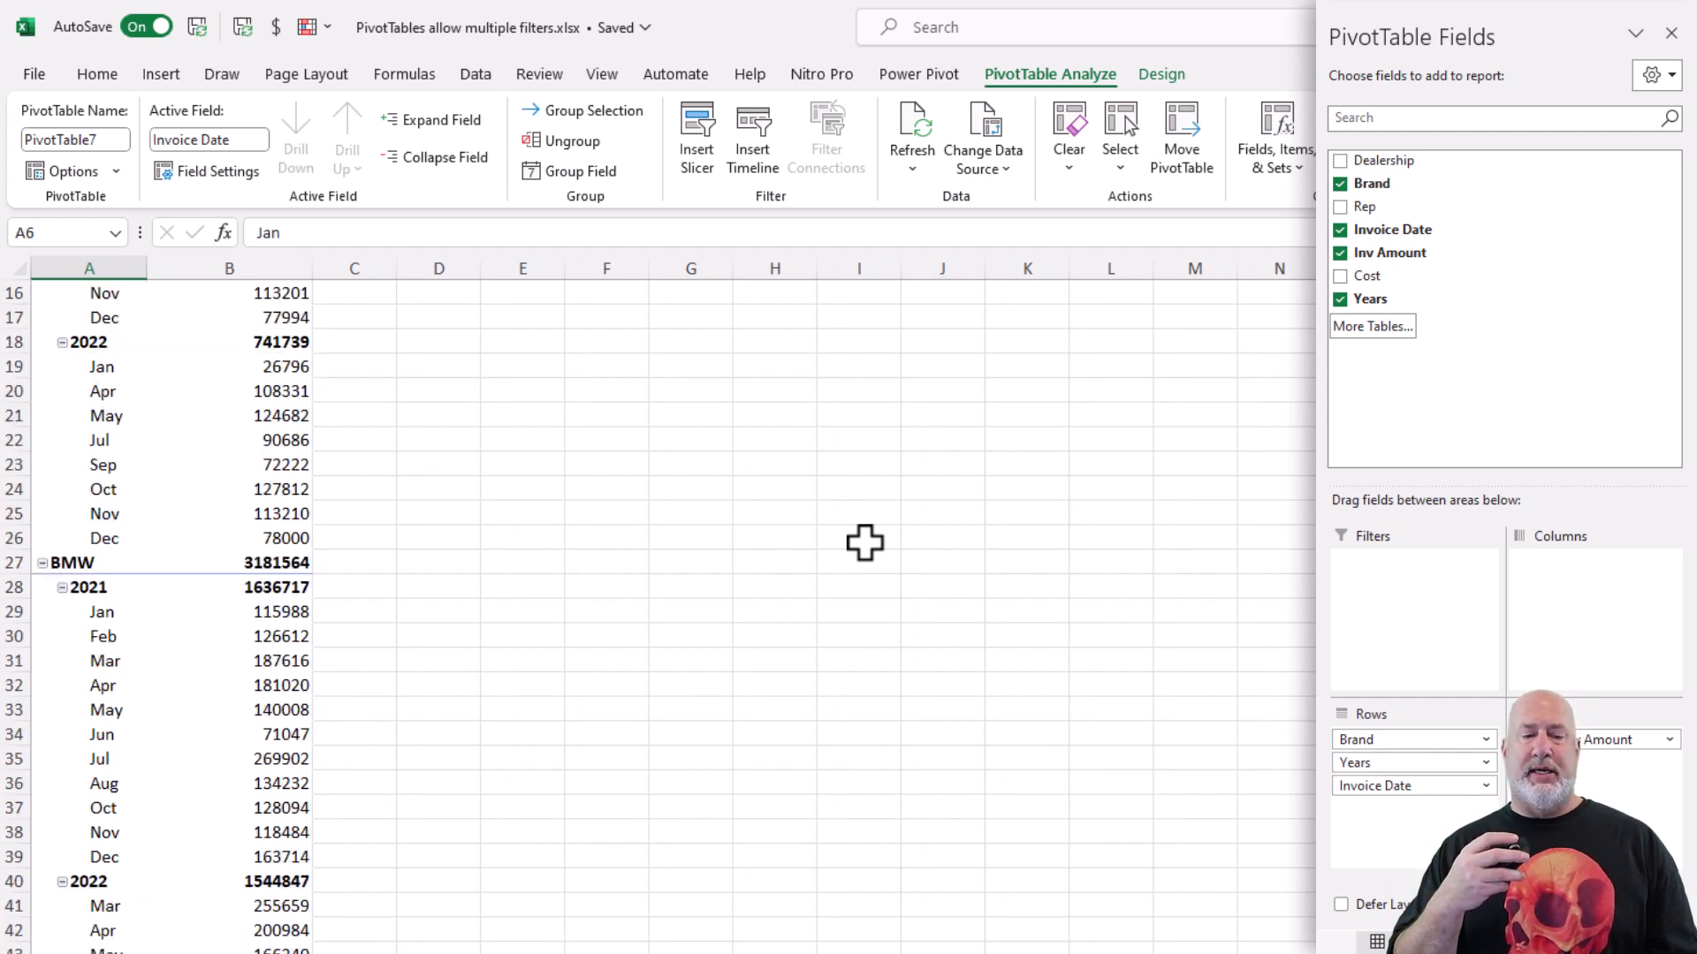
{"action": "scroll", "coordinate": [864, 542], "scroll_direction": "down", "scroll_amount": 20}
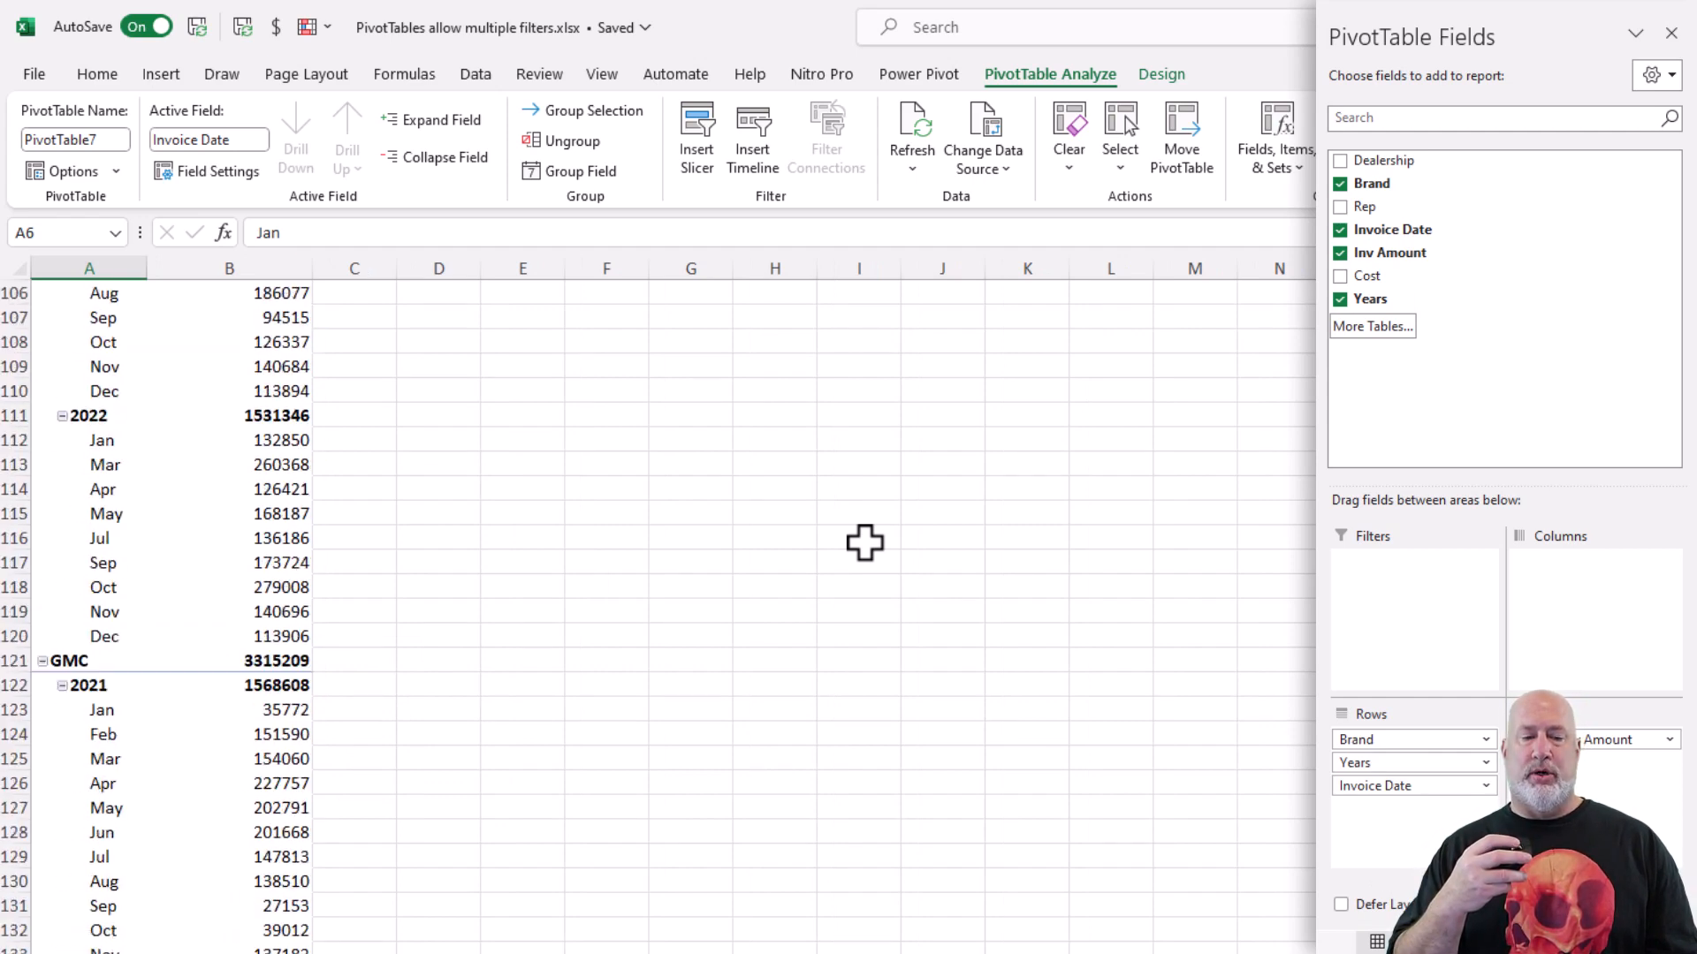
{"action": "scroll", "coordinate": [864, 542], "scroll_direction": "up", "scroll_amount": 20}
{"action": "scroll", "coordinate": [864, 543], "scroll_direction": "up", "scroll_amount": 10}
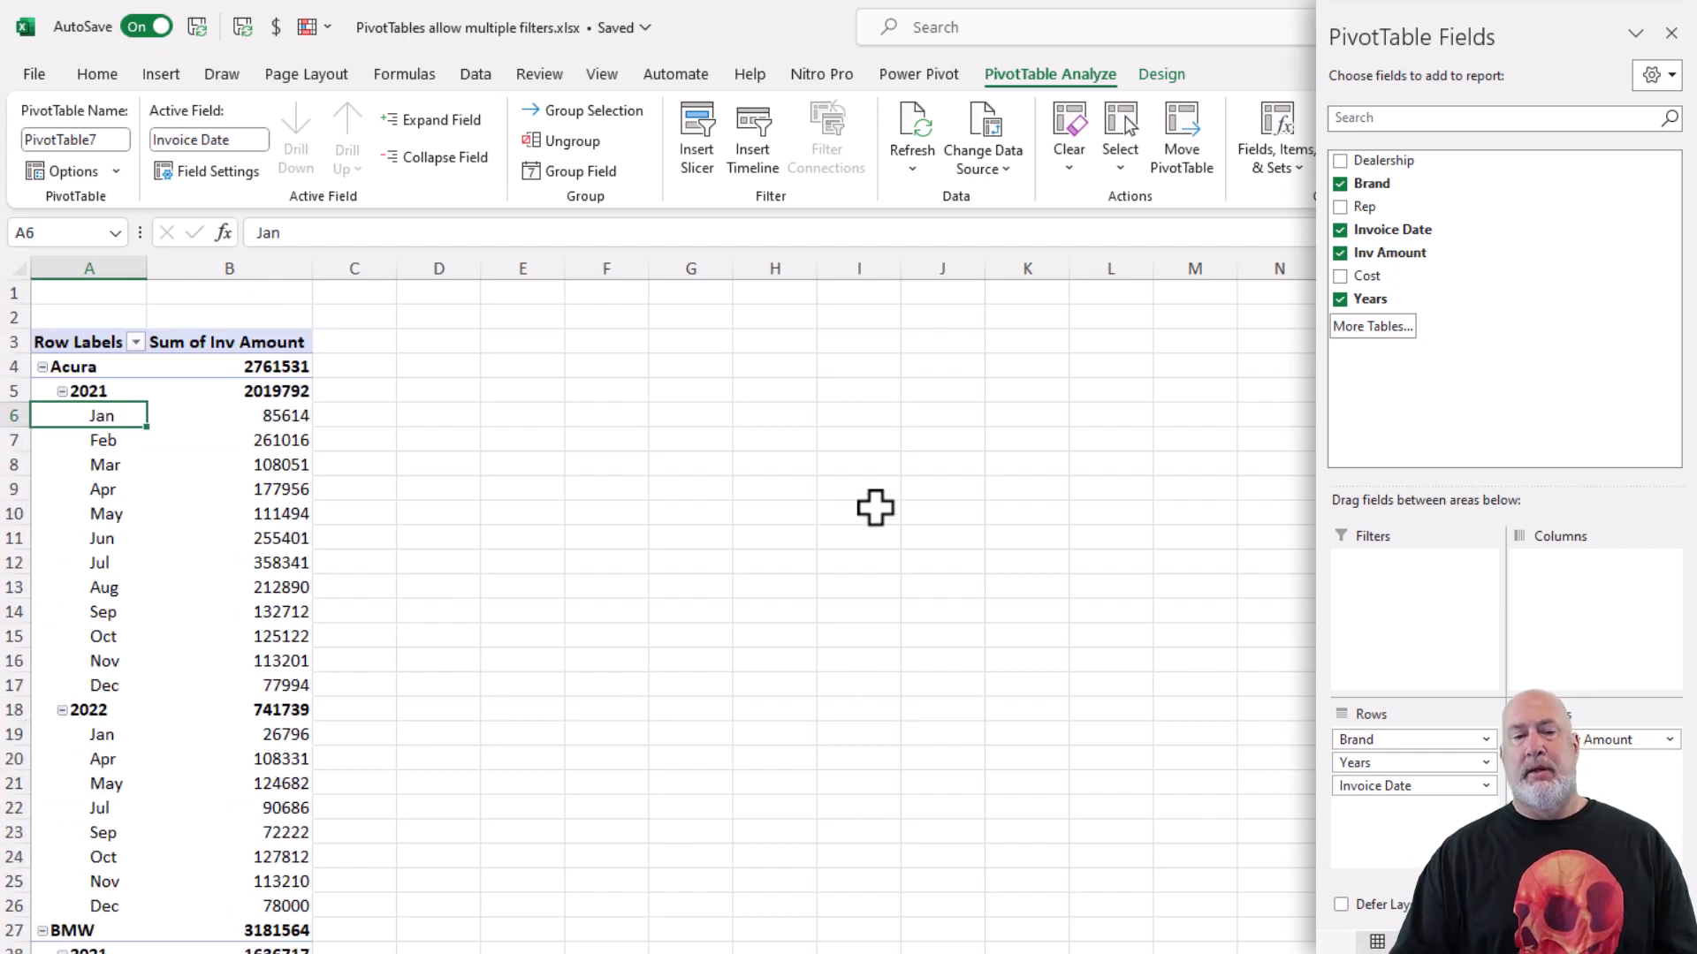
Step: Format the Sum of Inv Amount values as Number with 0 decimal places and a 1000 separator
{"action": "mouse_move", "coordinate": [291, 367]}
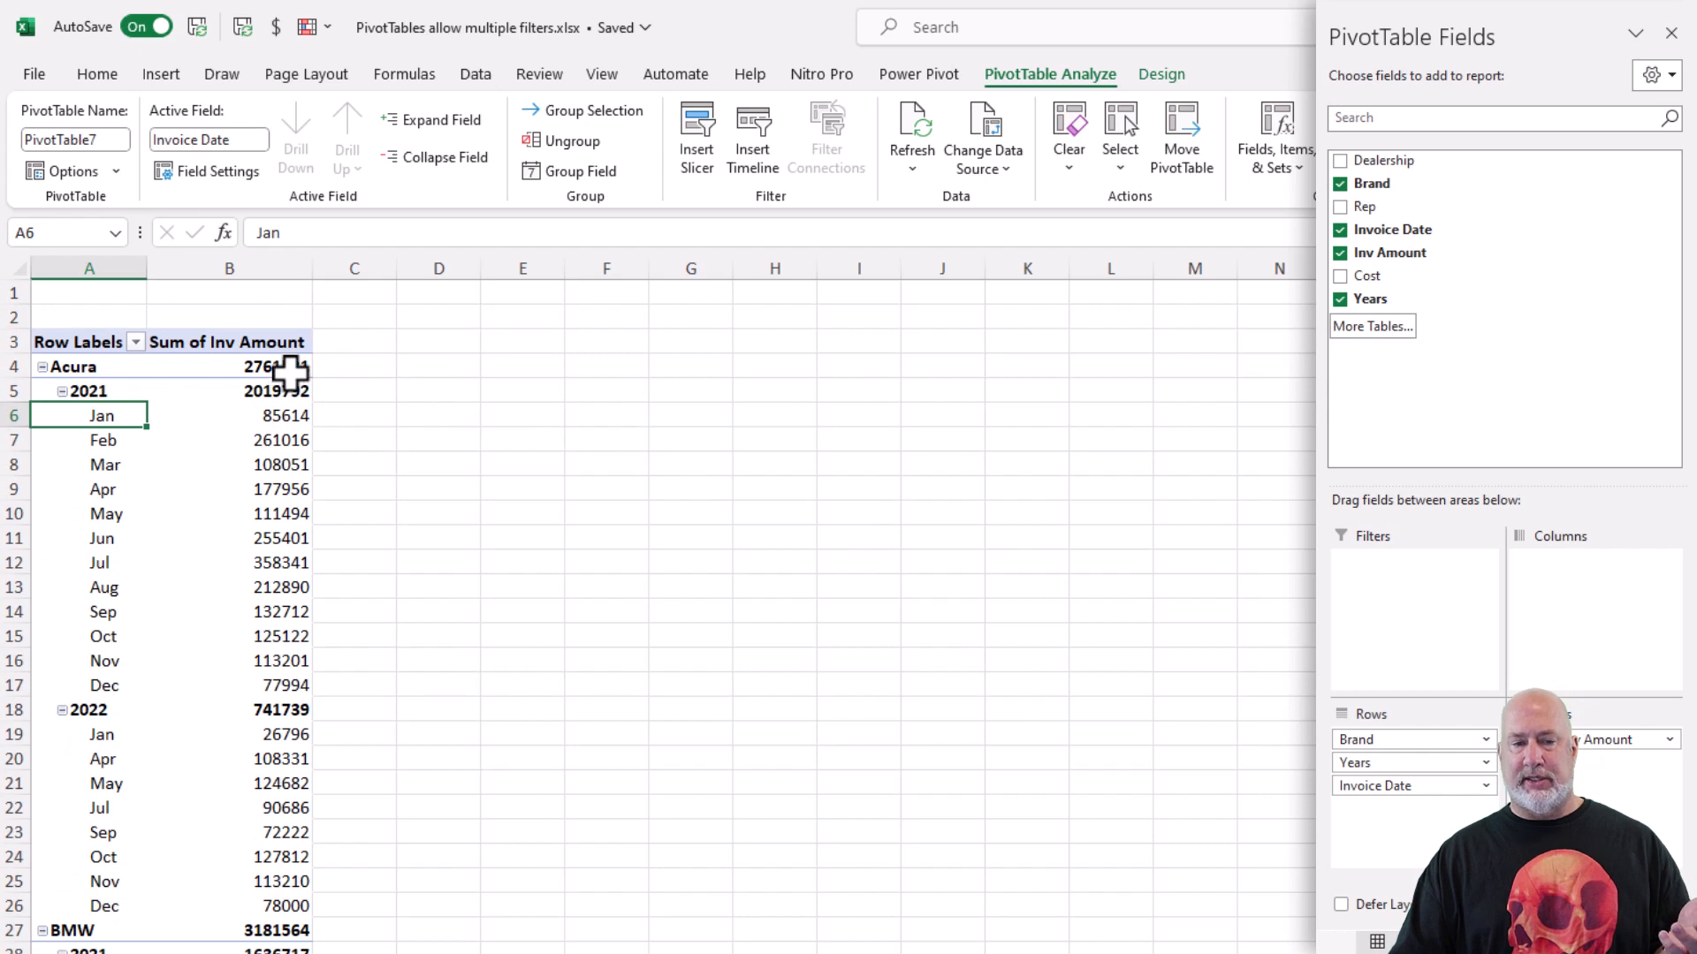
{"action": "right_click", "coordinate": [290, 370]}
{"action": "left_click", "coordinate": [382, 499]}
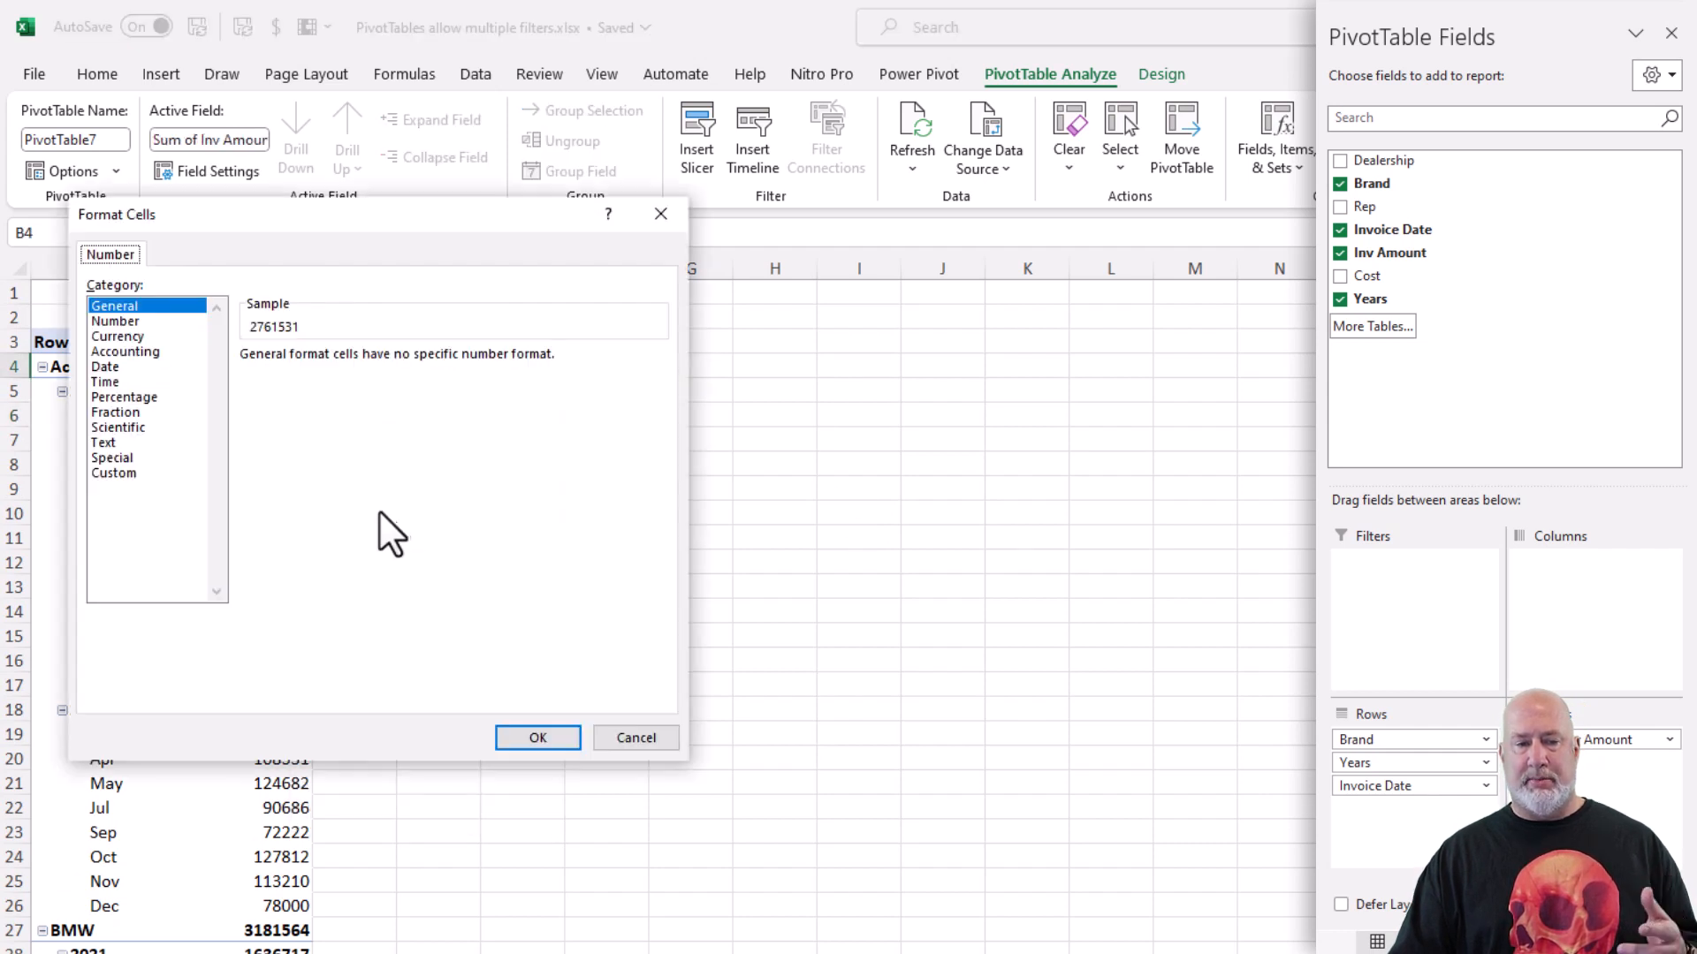
{"action": "left_click", "coordinate": [133, 321]}
{"action": "left_click", "coordinate": [399, 363]}
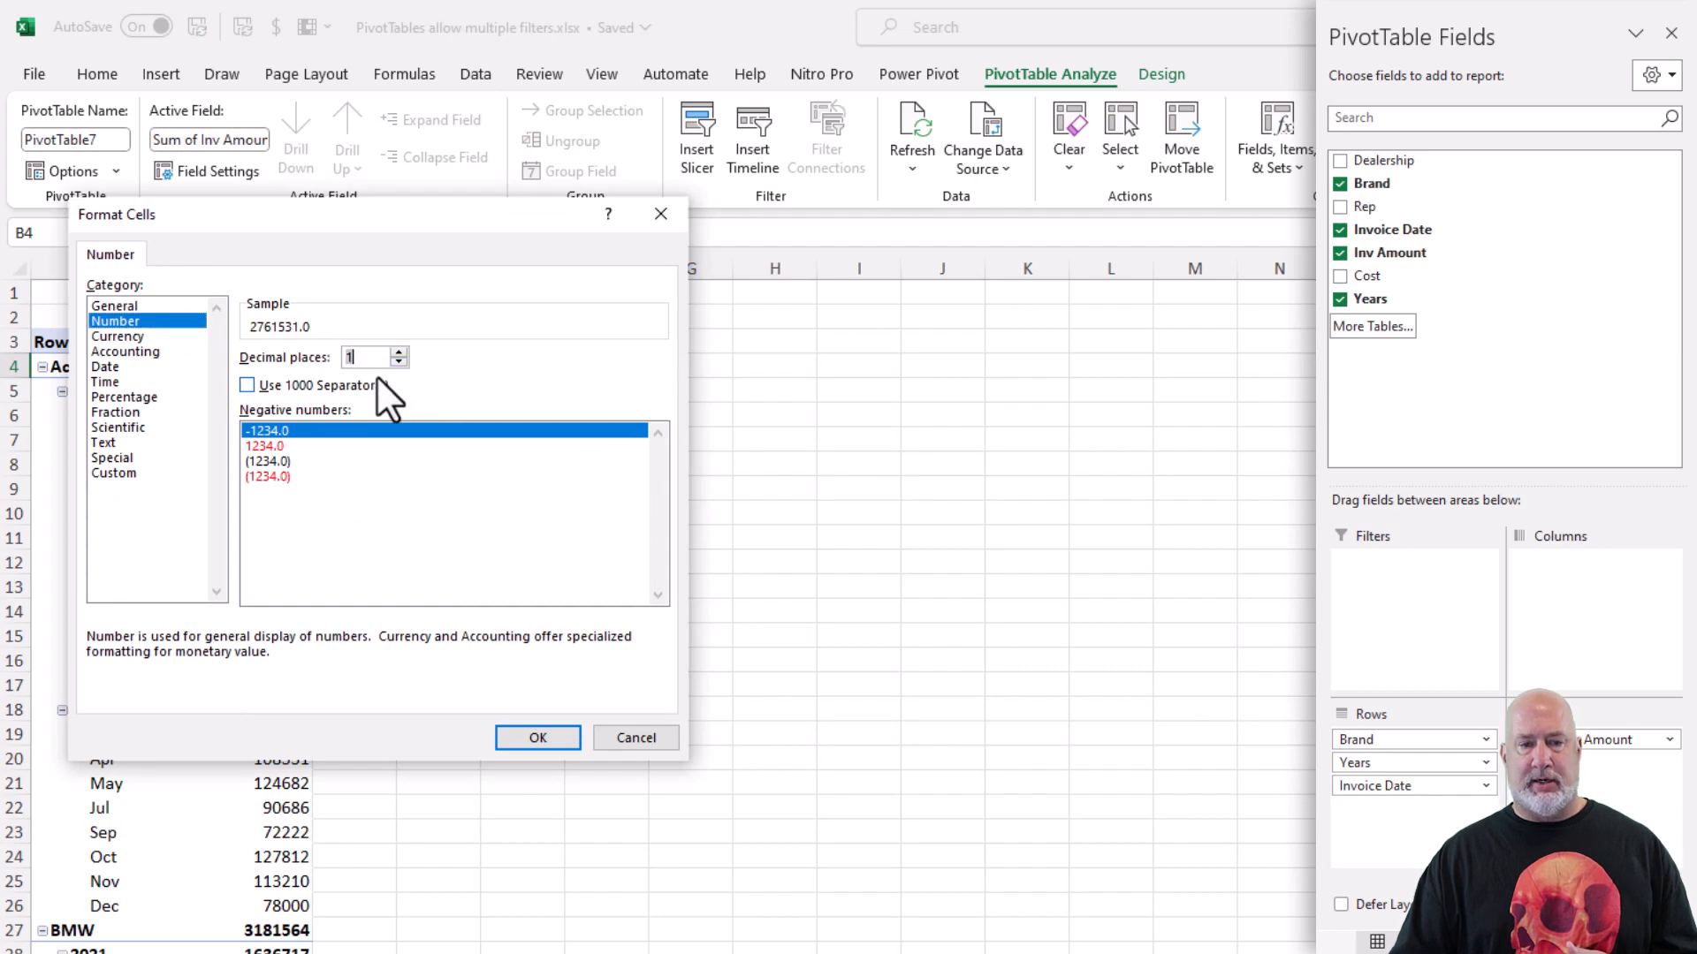
{"action": "left_click", "coordinate": [399, 363]}
{"action": "left_click", "coordinate": [247, 385]}
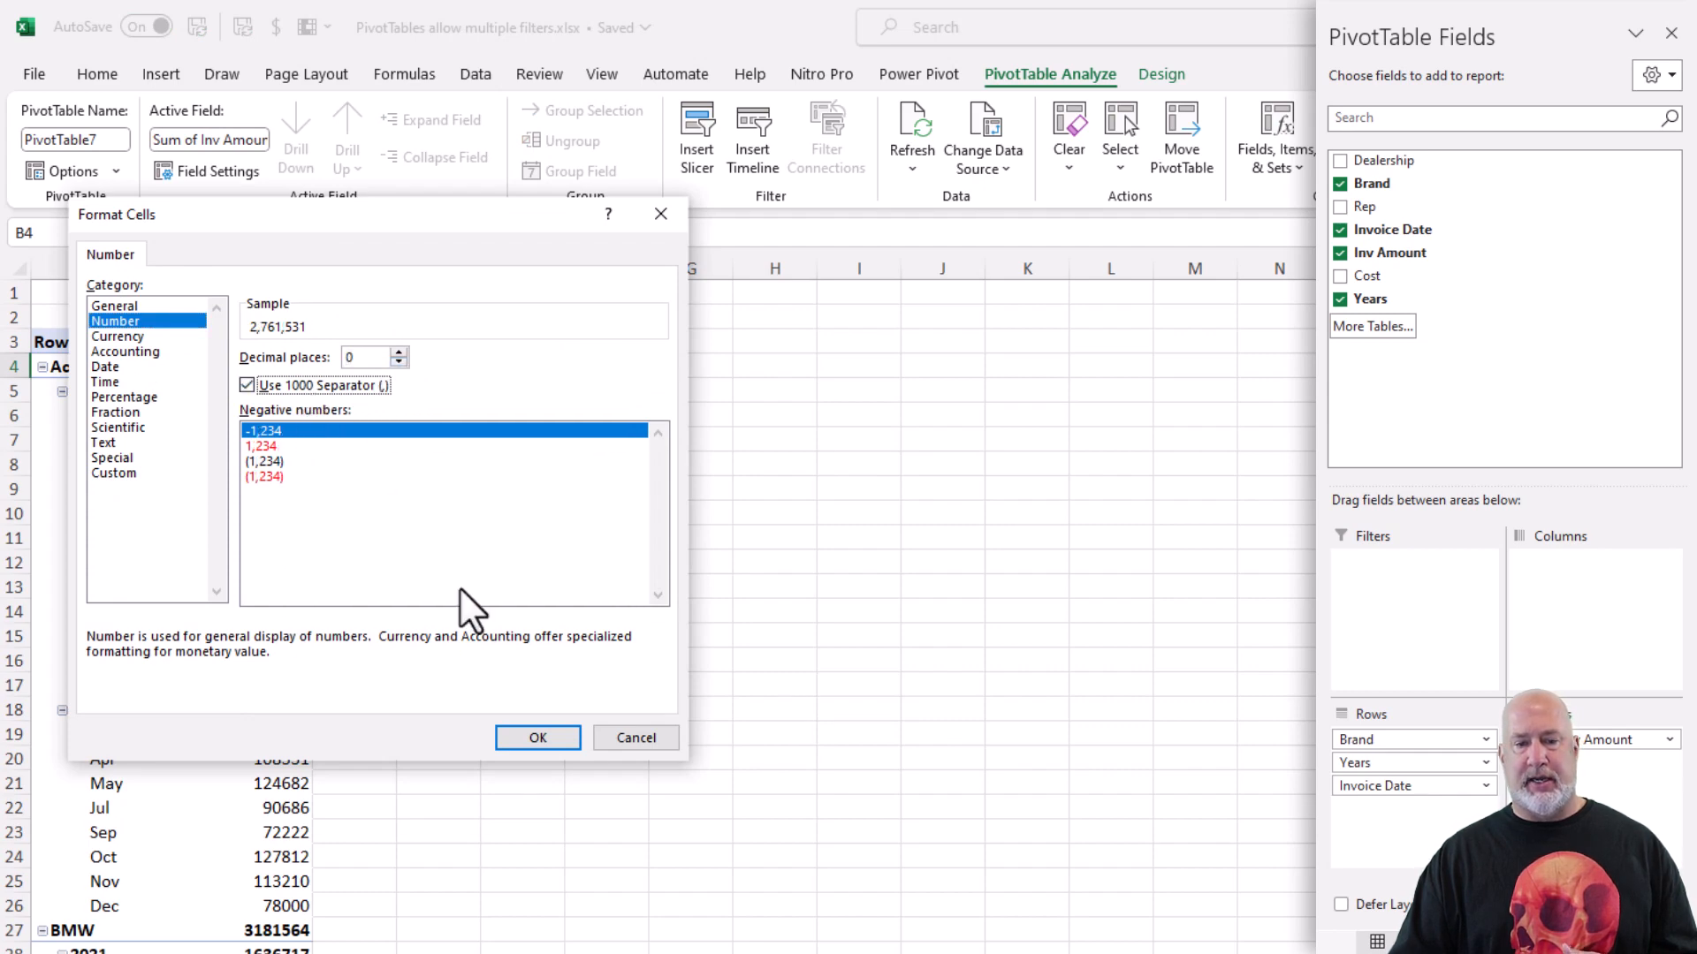
{"action": "left_click", "coordinate": [541, 739]}
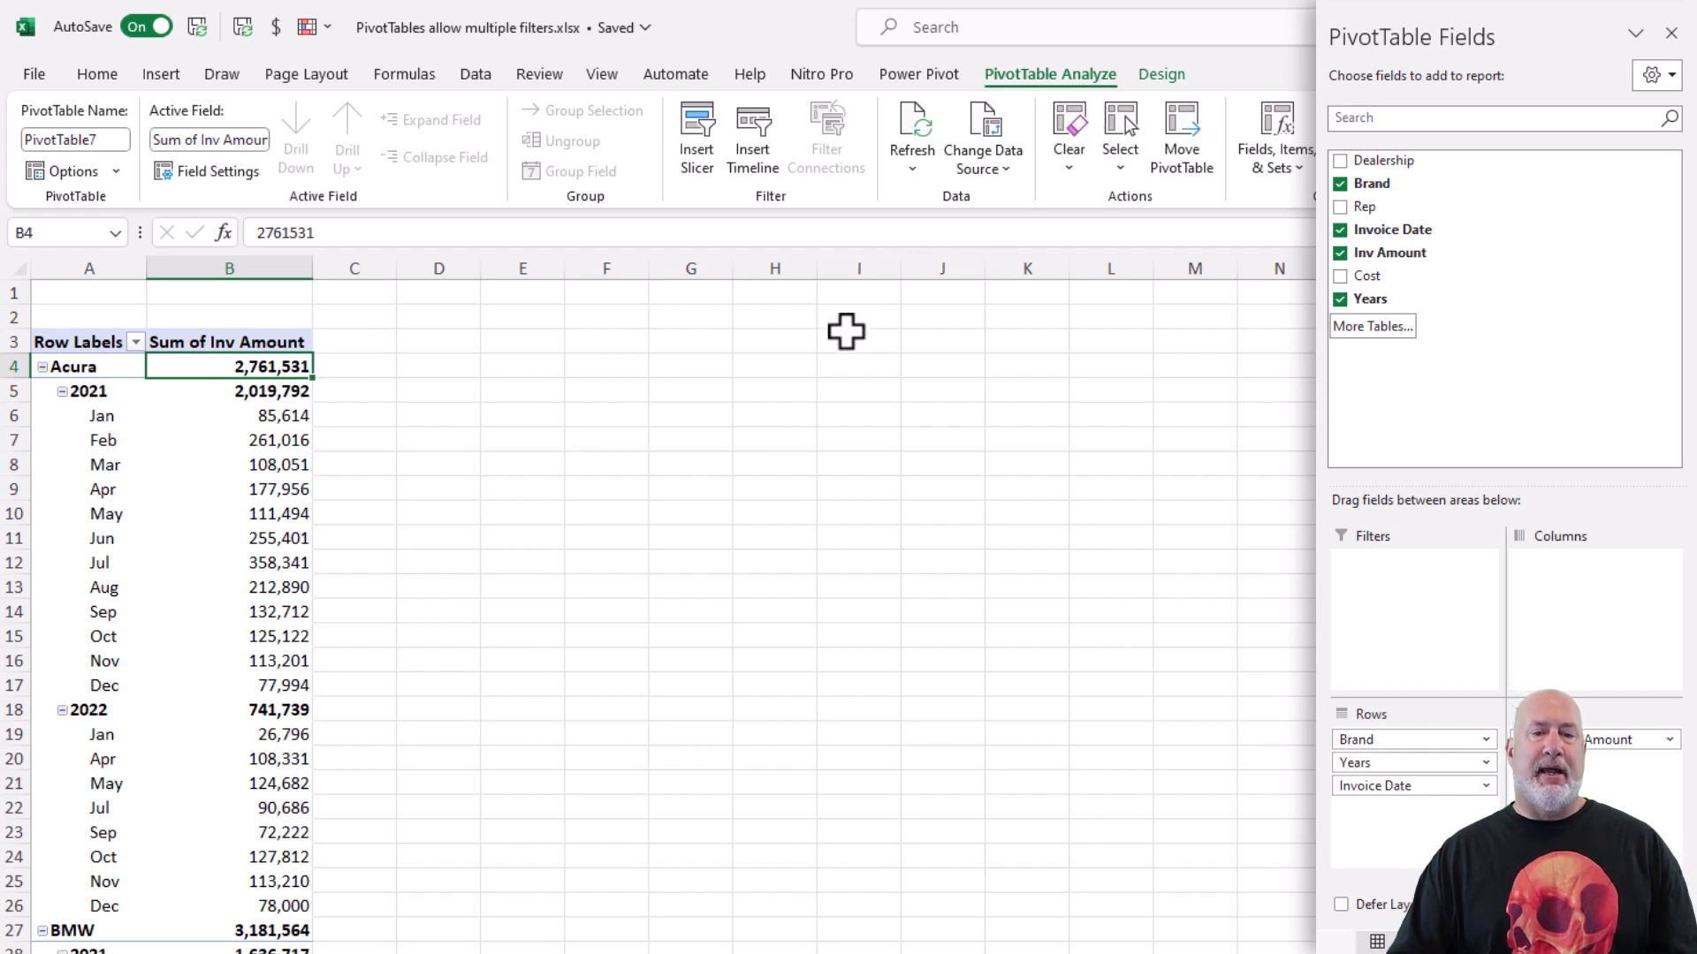
Step: Insert a timeline for the PivotTable's Invoice Date field
{"action": "left_click", "coordinate": [704, 161]}
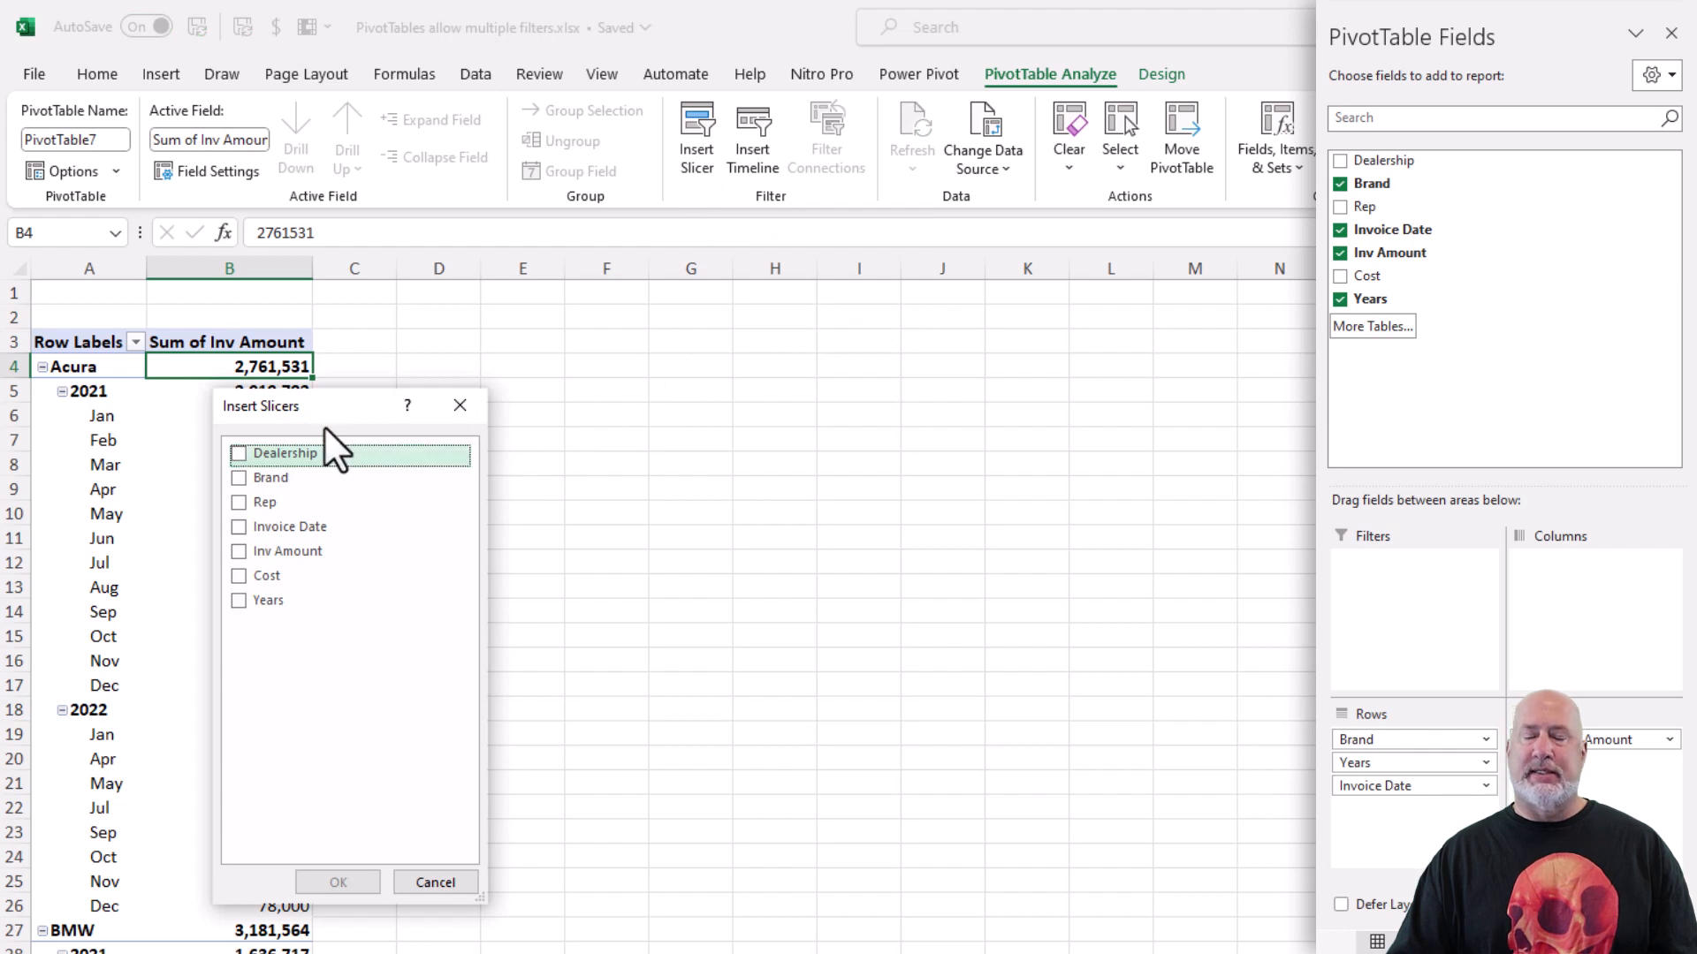
{"action": "left_click", "coordinate": [435, 882]}
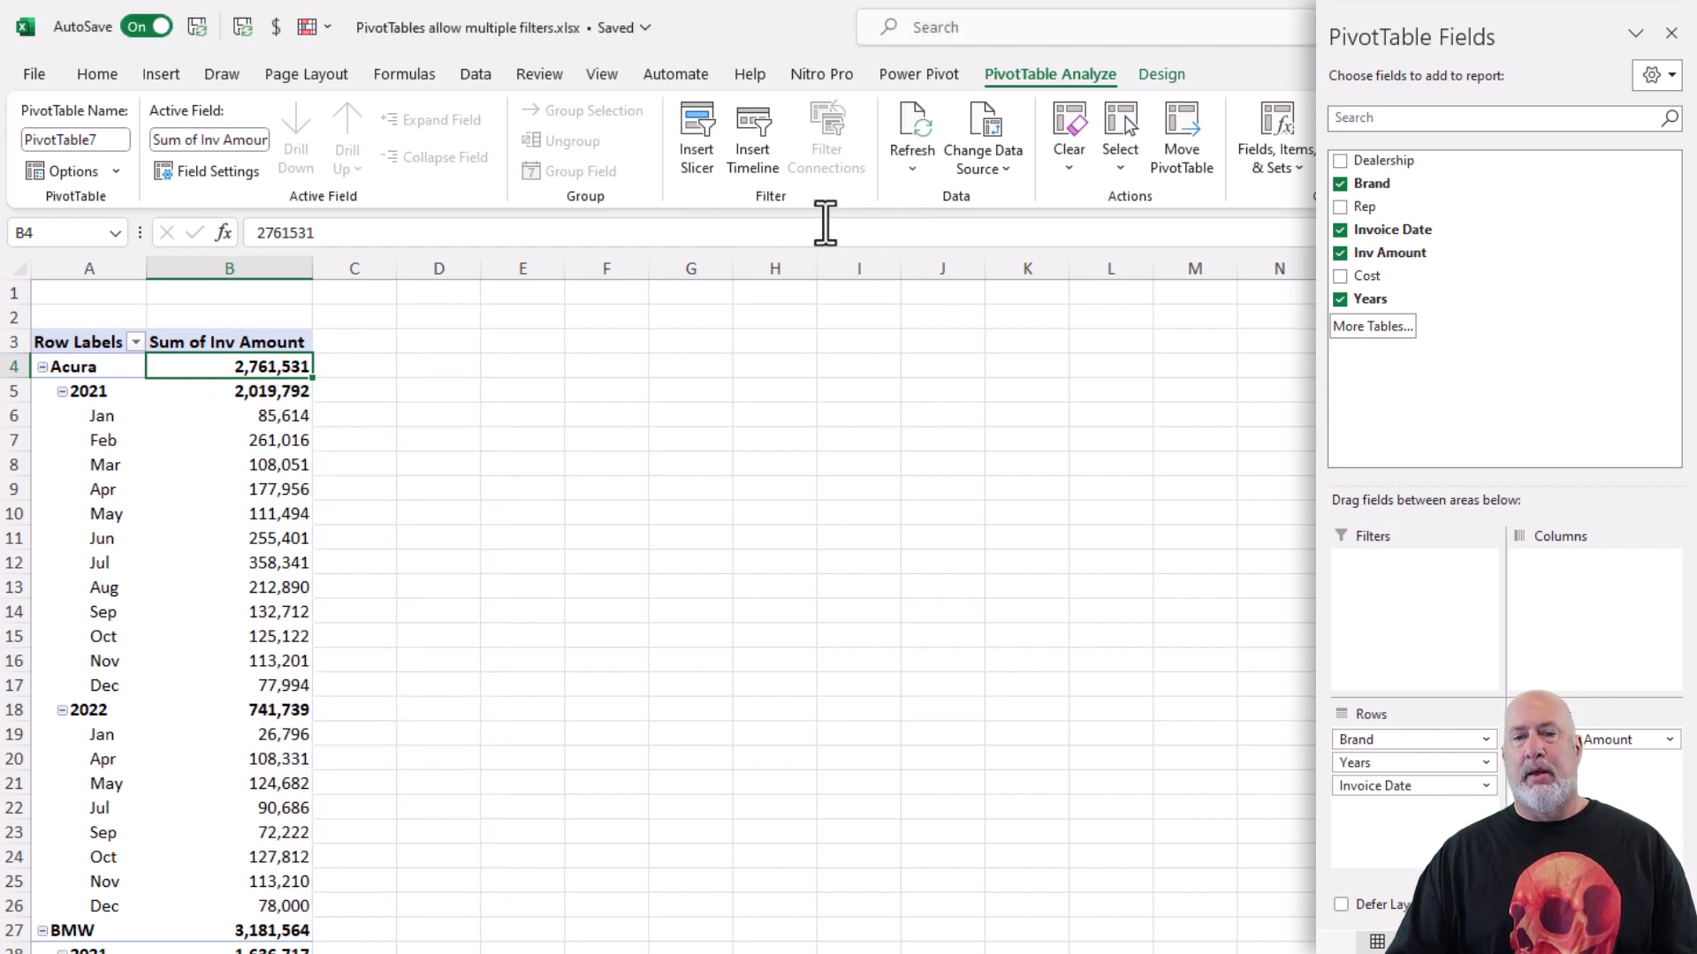
{"action": "left_click", "coordinate": [762, 154]}
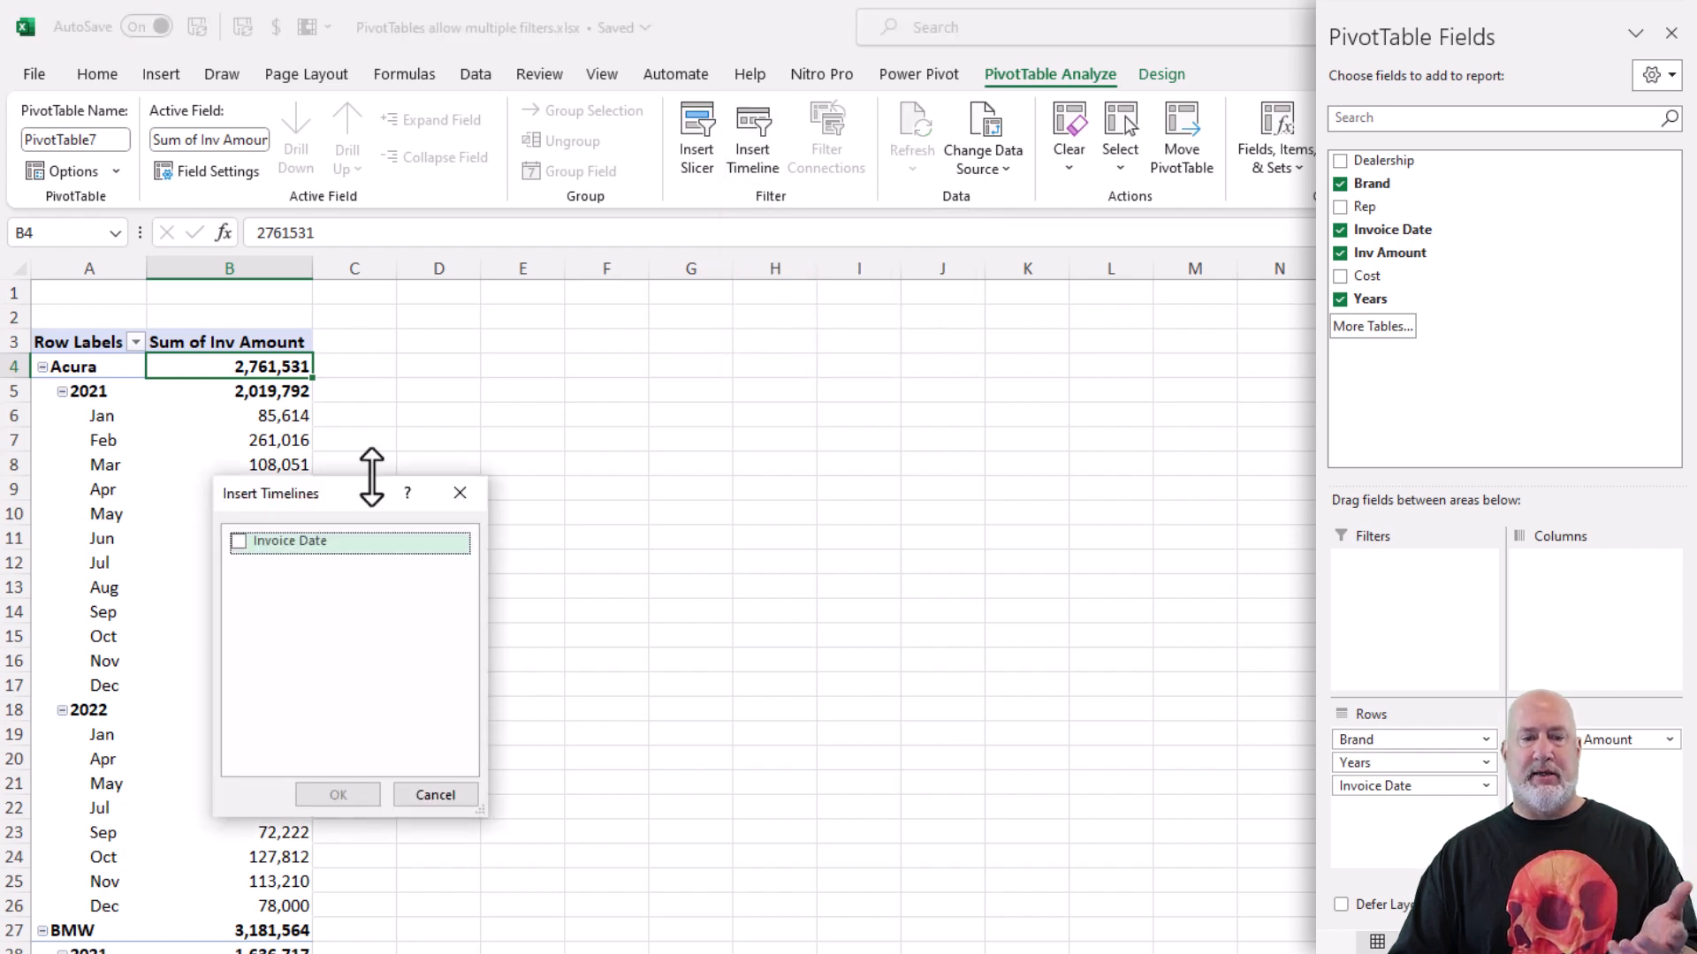
{"action": "left_click_drag", "start_coordinate": [352, 497], "coordinate": [554, 320]}
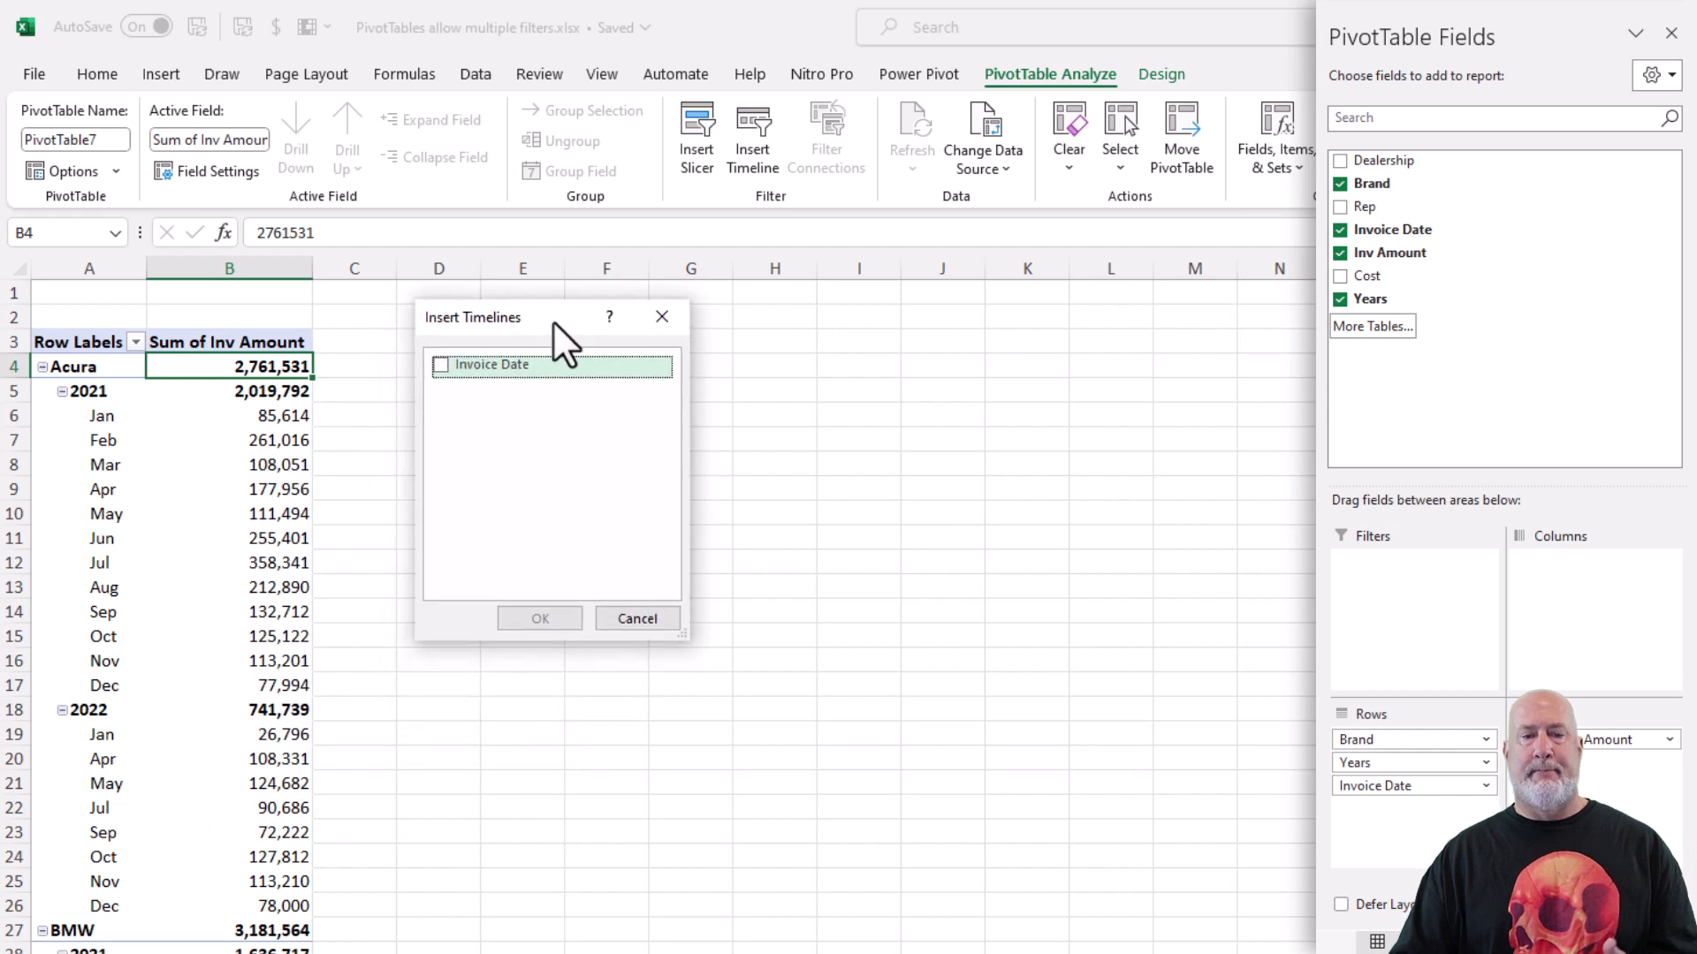
{"action": "left_click", "coordinate": [440, 366]}
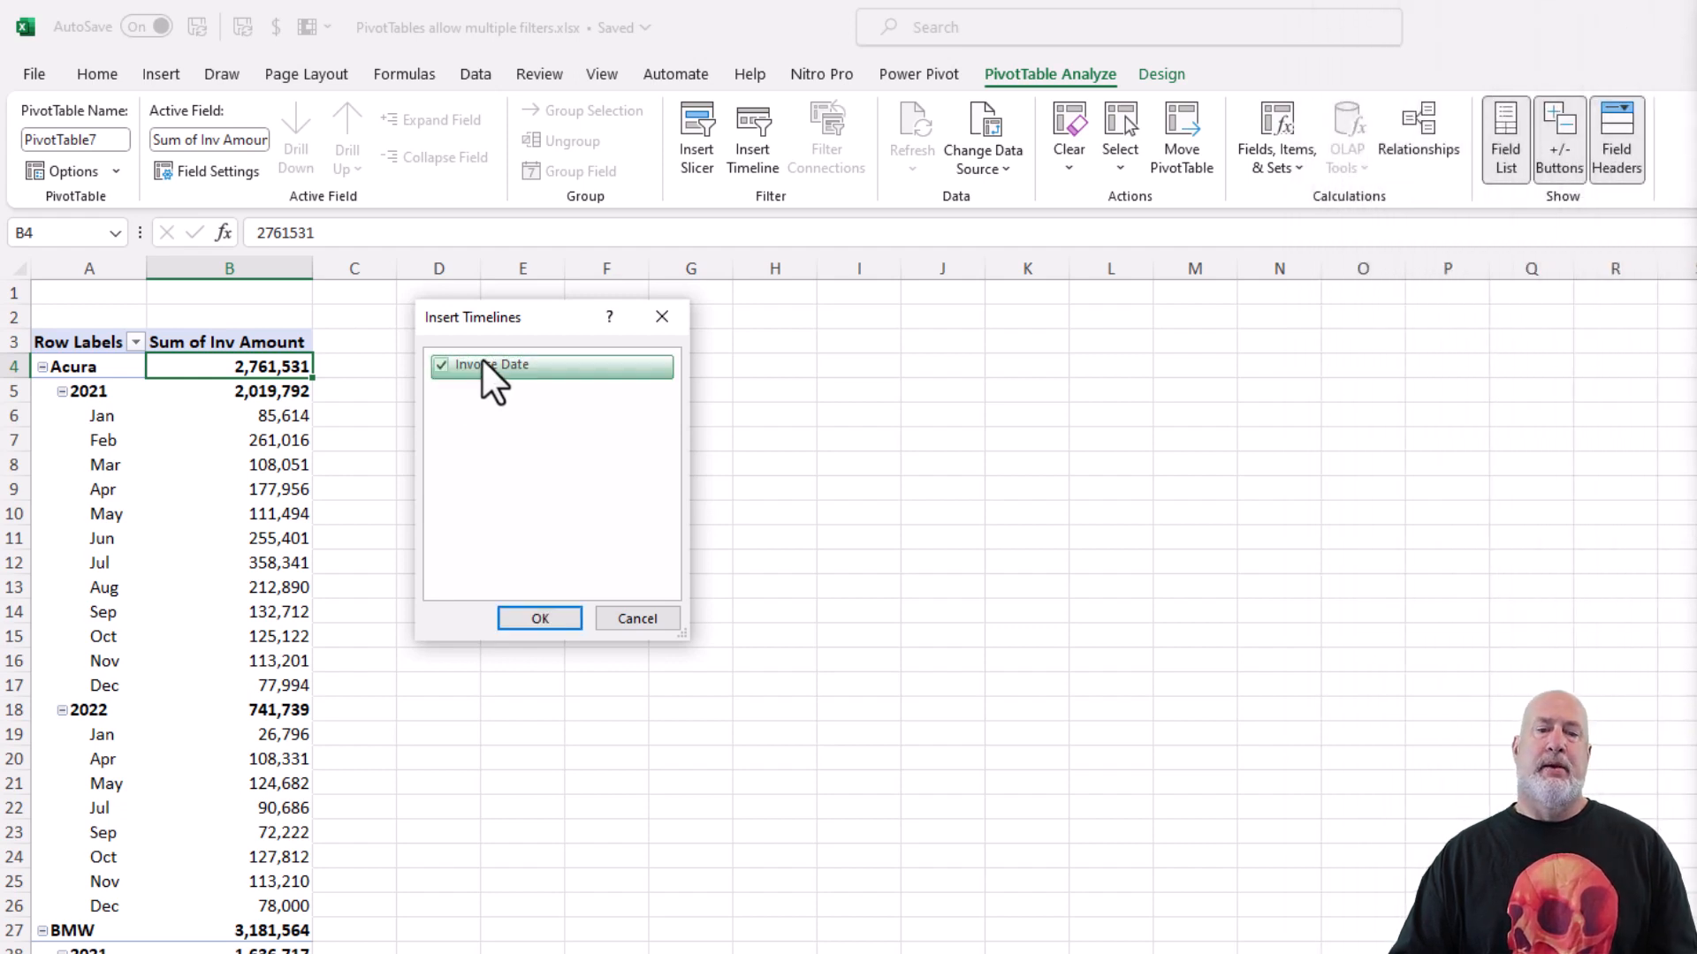
{"action": "left_click", "coordinate": [540, 617]}
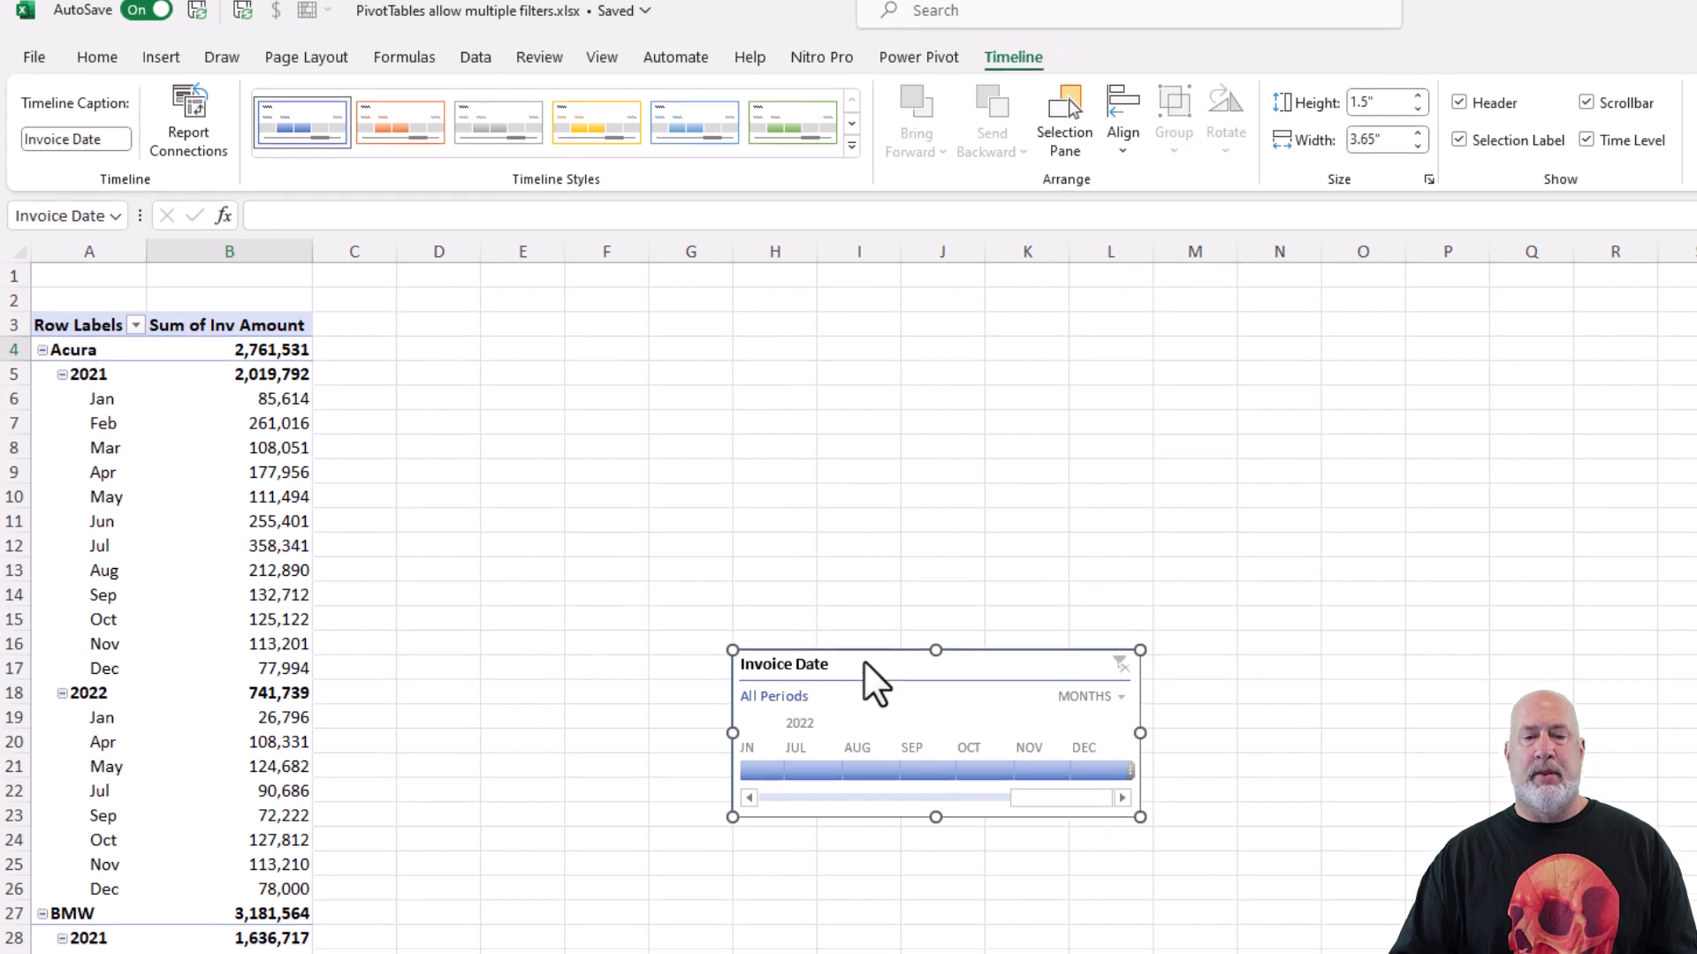
Step: Place the Invoice Date timeline beside the top of the PivotTable, starting at row 2, and widen it to about column N
{"action": "left_click_drag", "start_coordinate": [867, 697], "coordinate": [563, 390]}
{"action": "left_click_drag", "start_coordinate": [564, 217], "coordinate": [509, 200]}
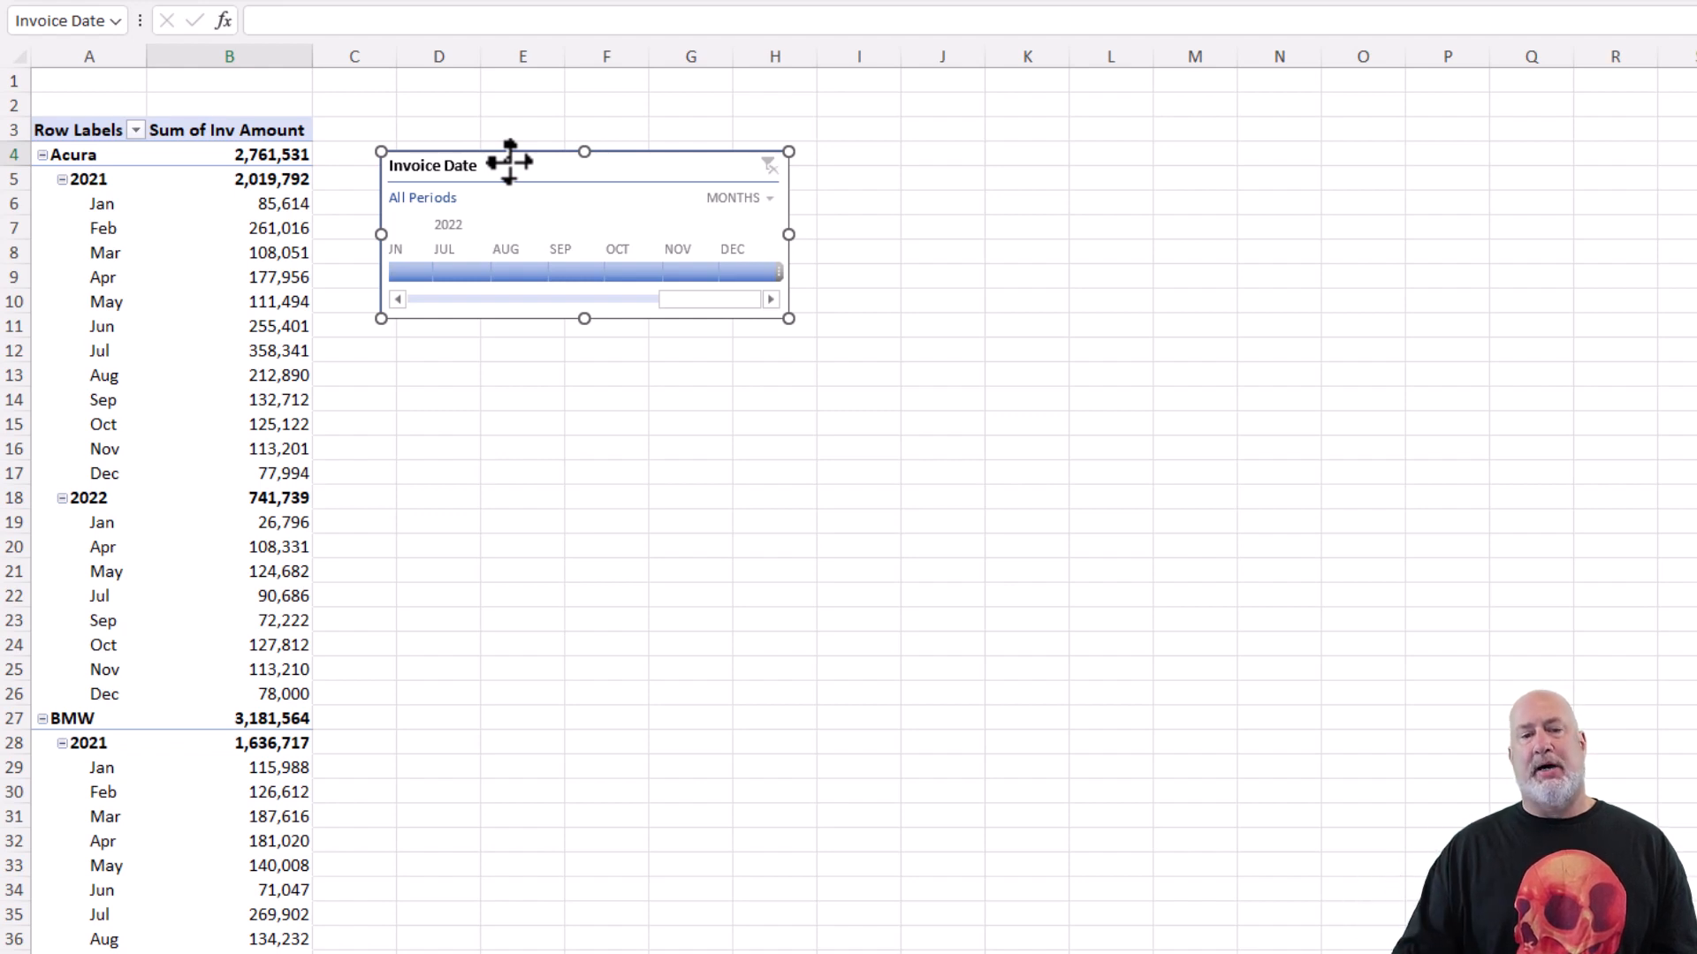
{"action": "left_click_drag", "start_coordinate": [510, 162], "coordinate": [504, 111]}
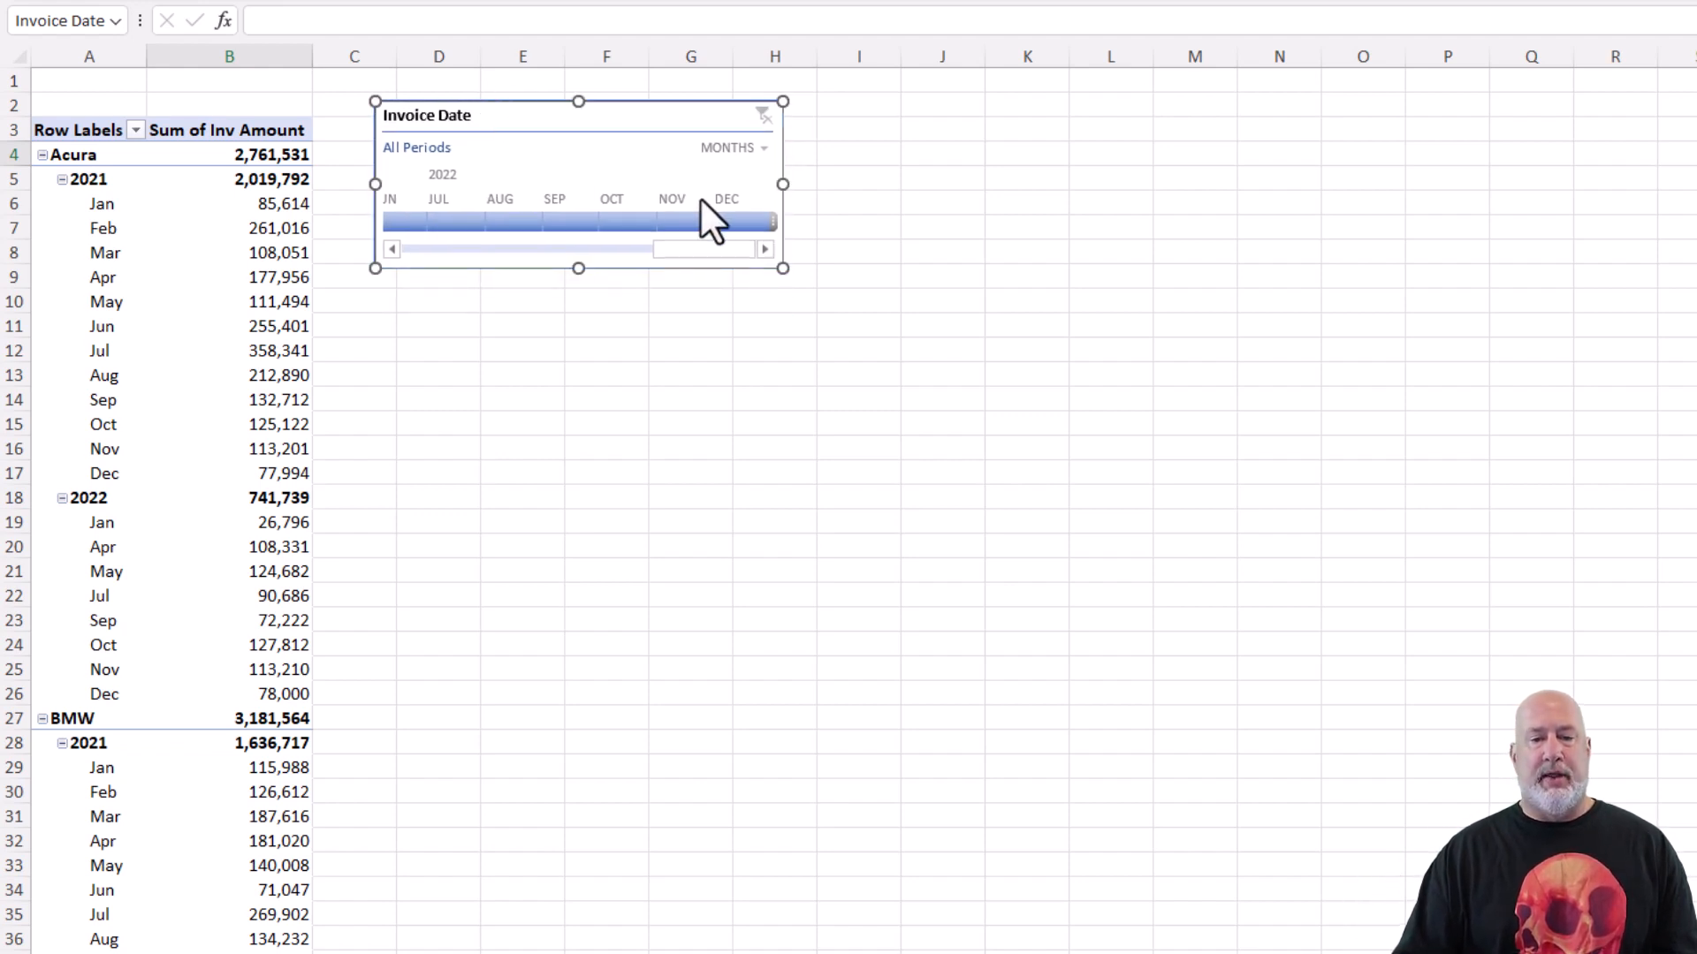
{"action": "left_click_drag", "start_coordinate": [778, 181], "coordinate": [1326, 189]}
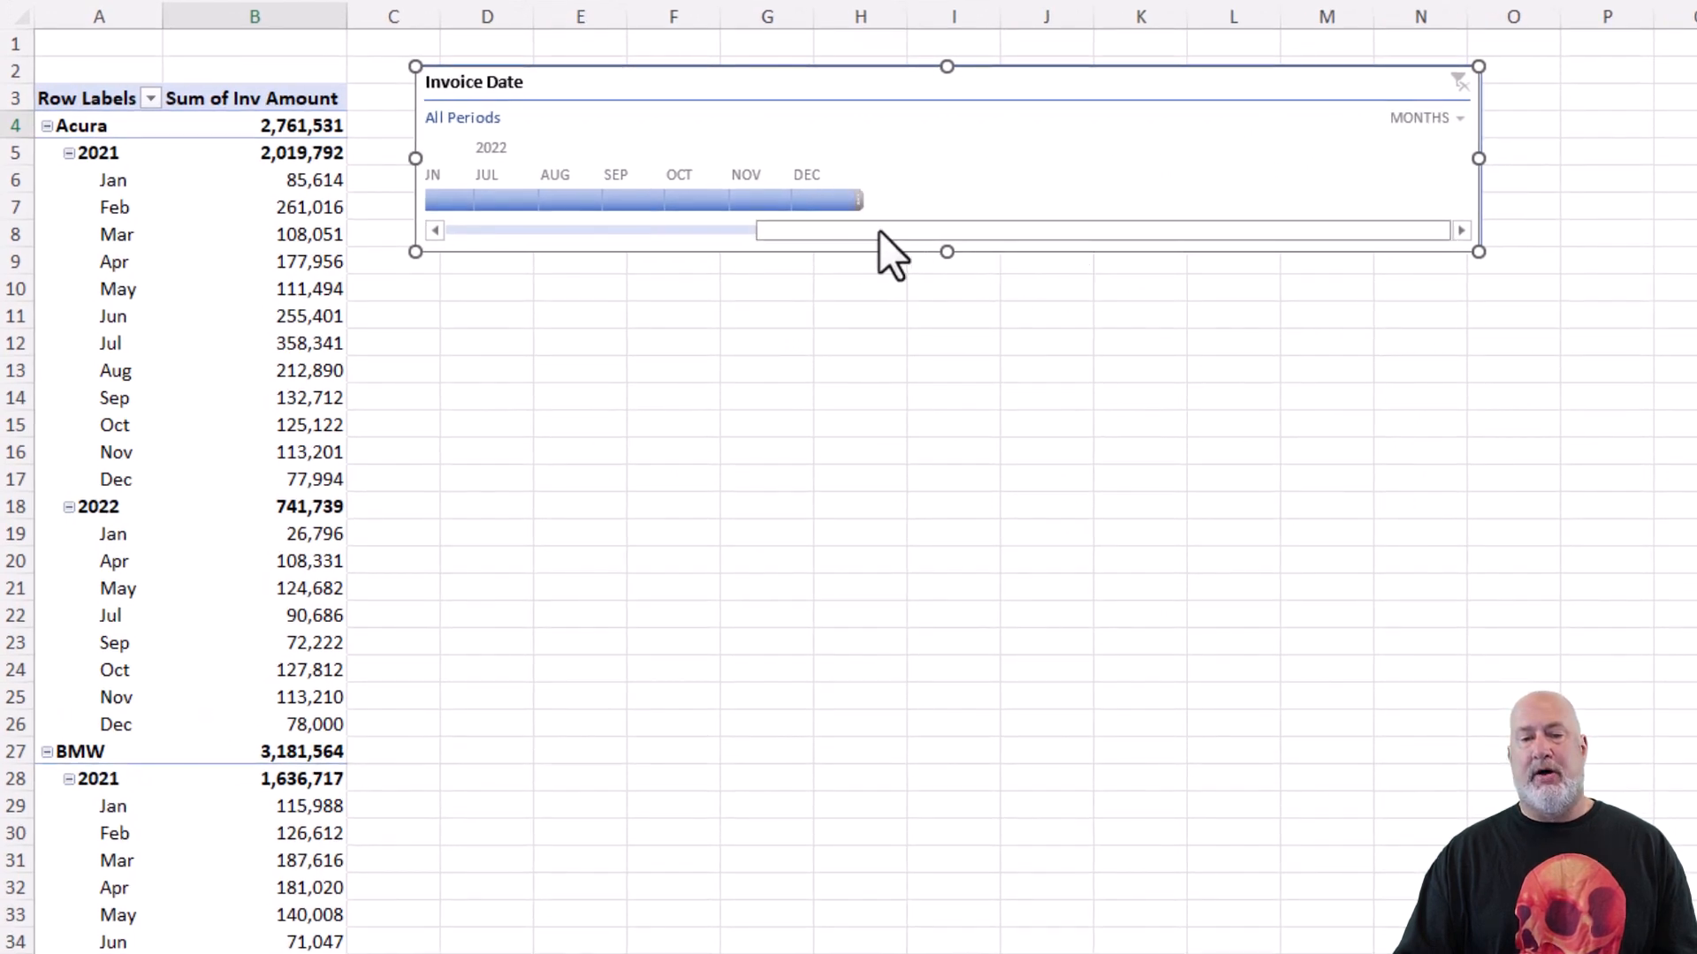
Step: Set the Invoice Date timeline to Years and filter the PivotTable to 2022
{"action": "left_click_drag", "start_coordinate": [878, 231], "coordinate": [759, 233]}
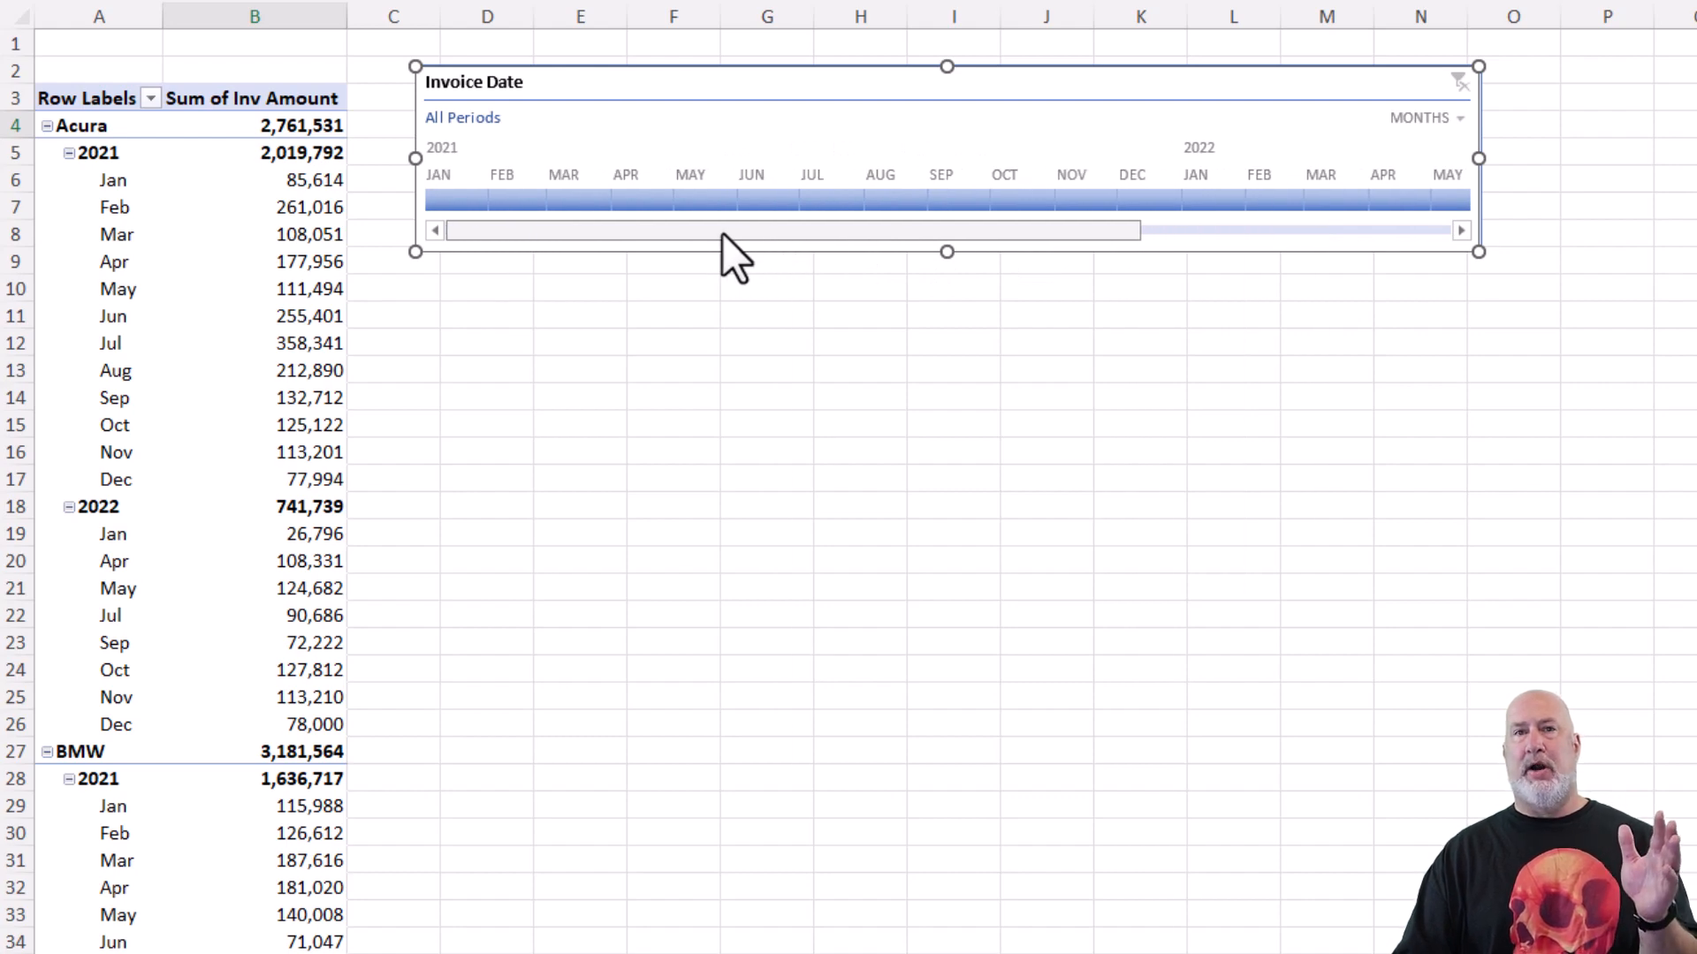
{"action": "left_click_drag", "start_coordinate": [724, 234], "coordinate": [781, 251]}
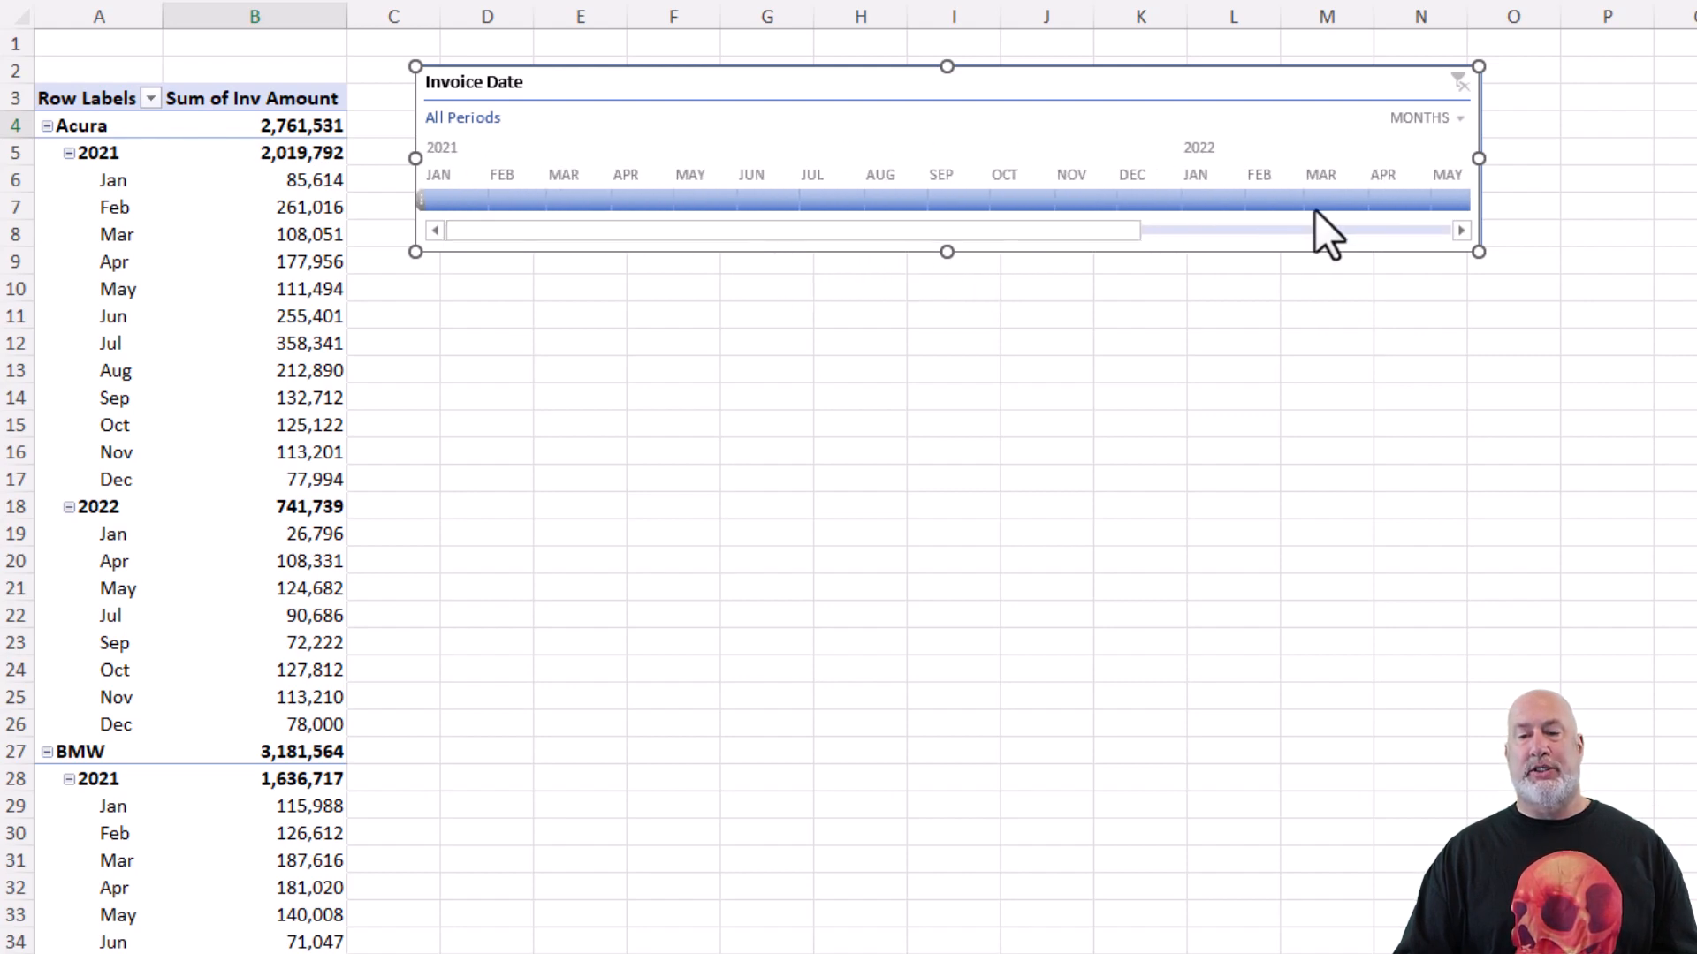
{"action": "left_click", "coordinate": [1432, 120]}
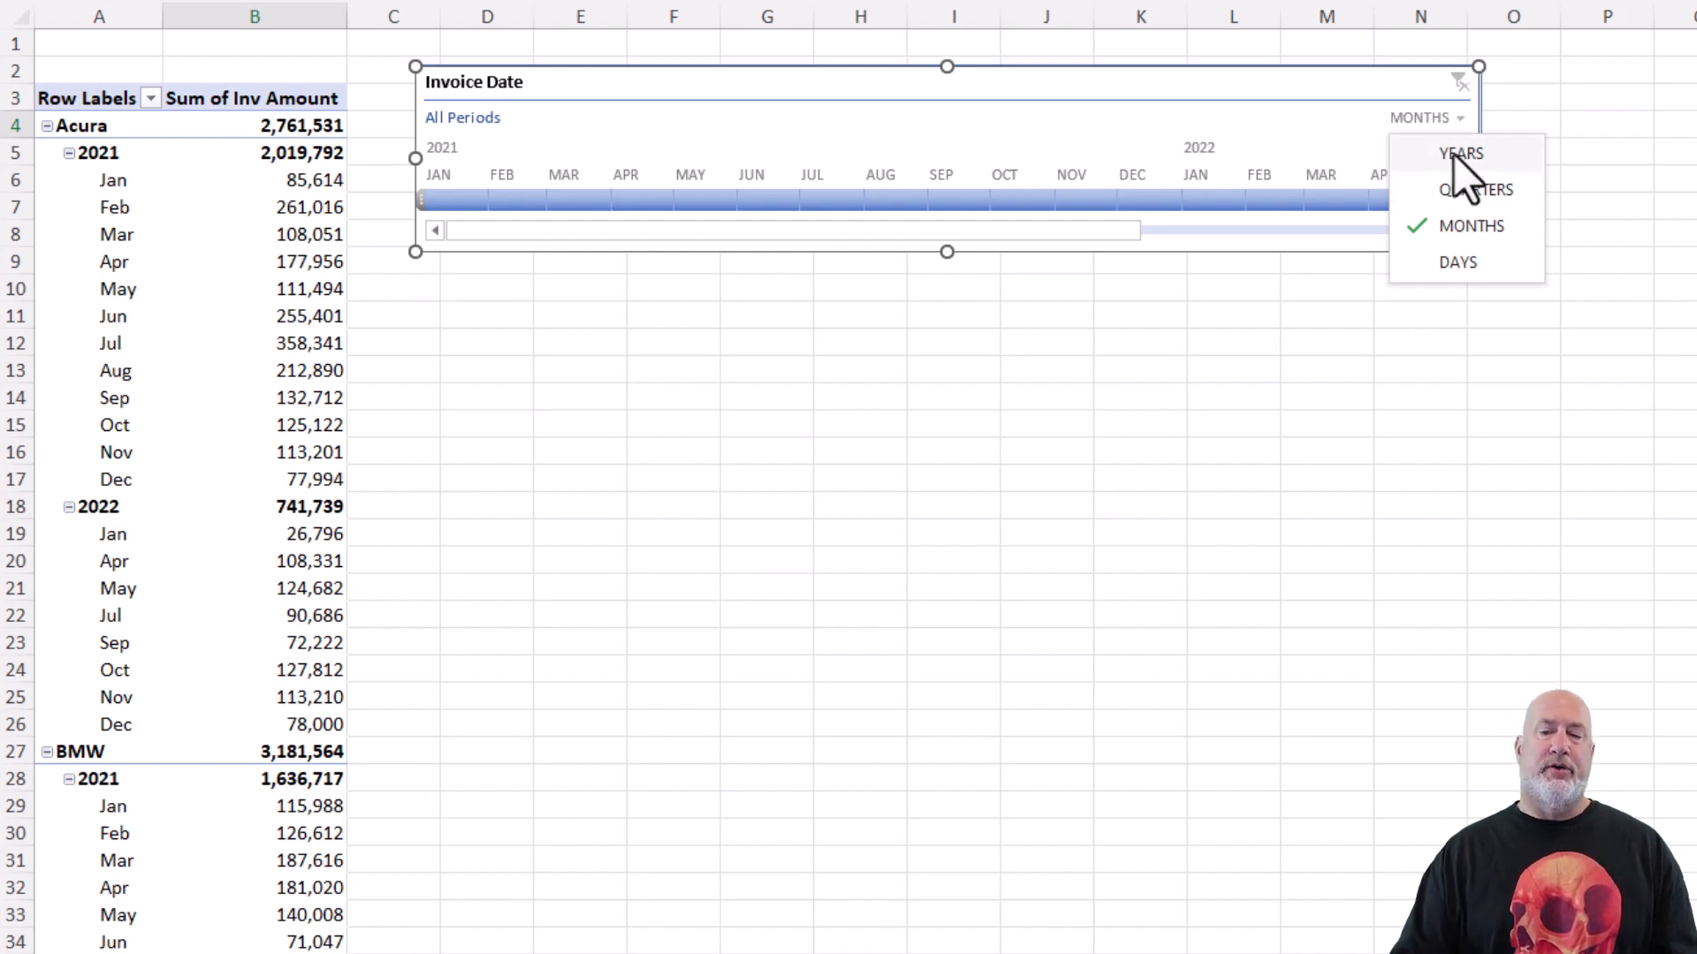
{"action": "left_click", "coordinate": [1456, 156]}
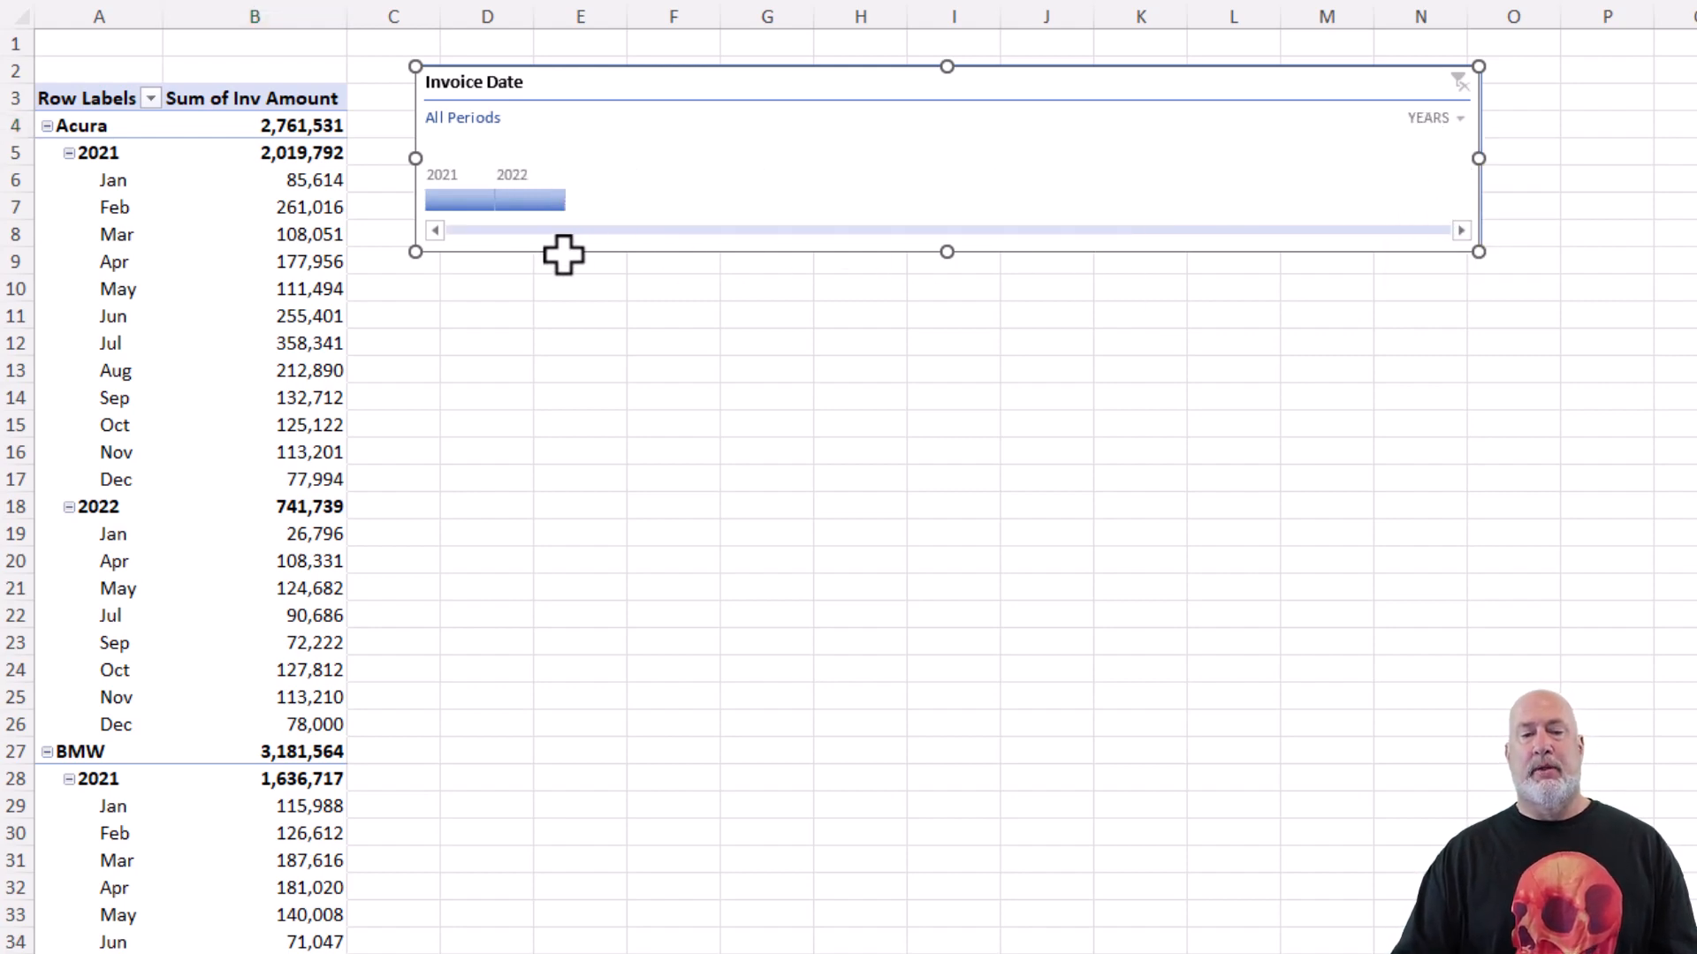
{"action": "left_click", "coordinate": [526, 203]}
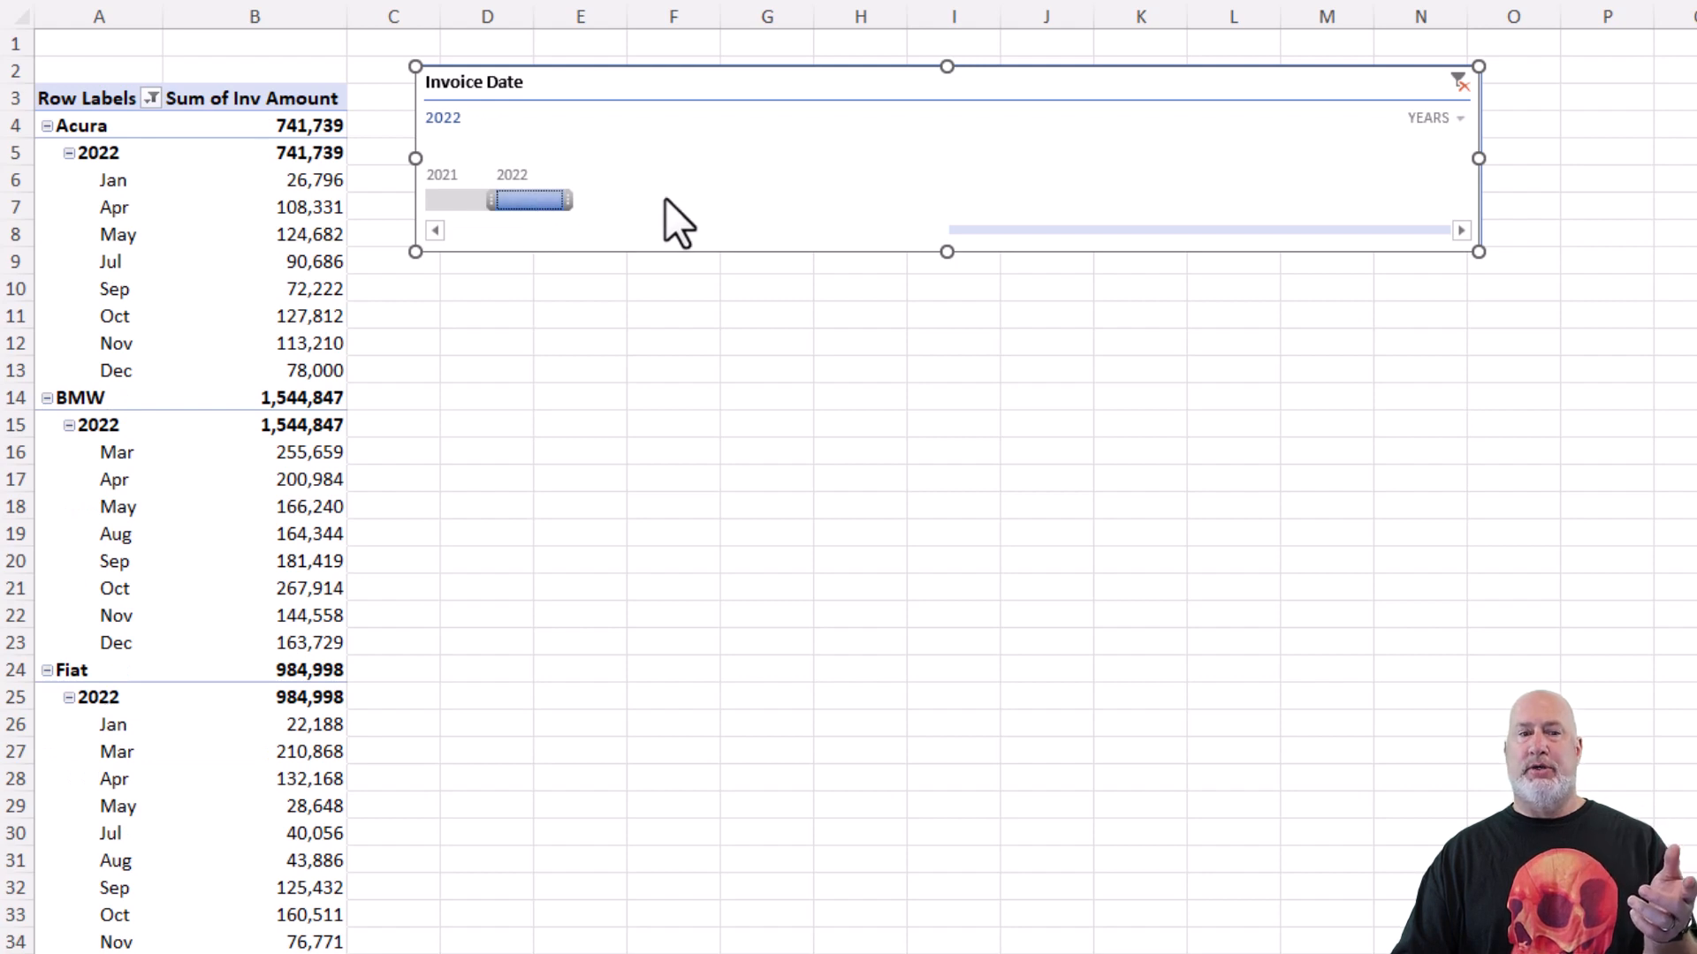
Step: Switch the timeline selection between 2021 and 2022, ending on 2021, and extend it to cover 2021 - 2022
{"action": "left_click", "coordinate": [460, 208]}
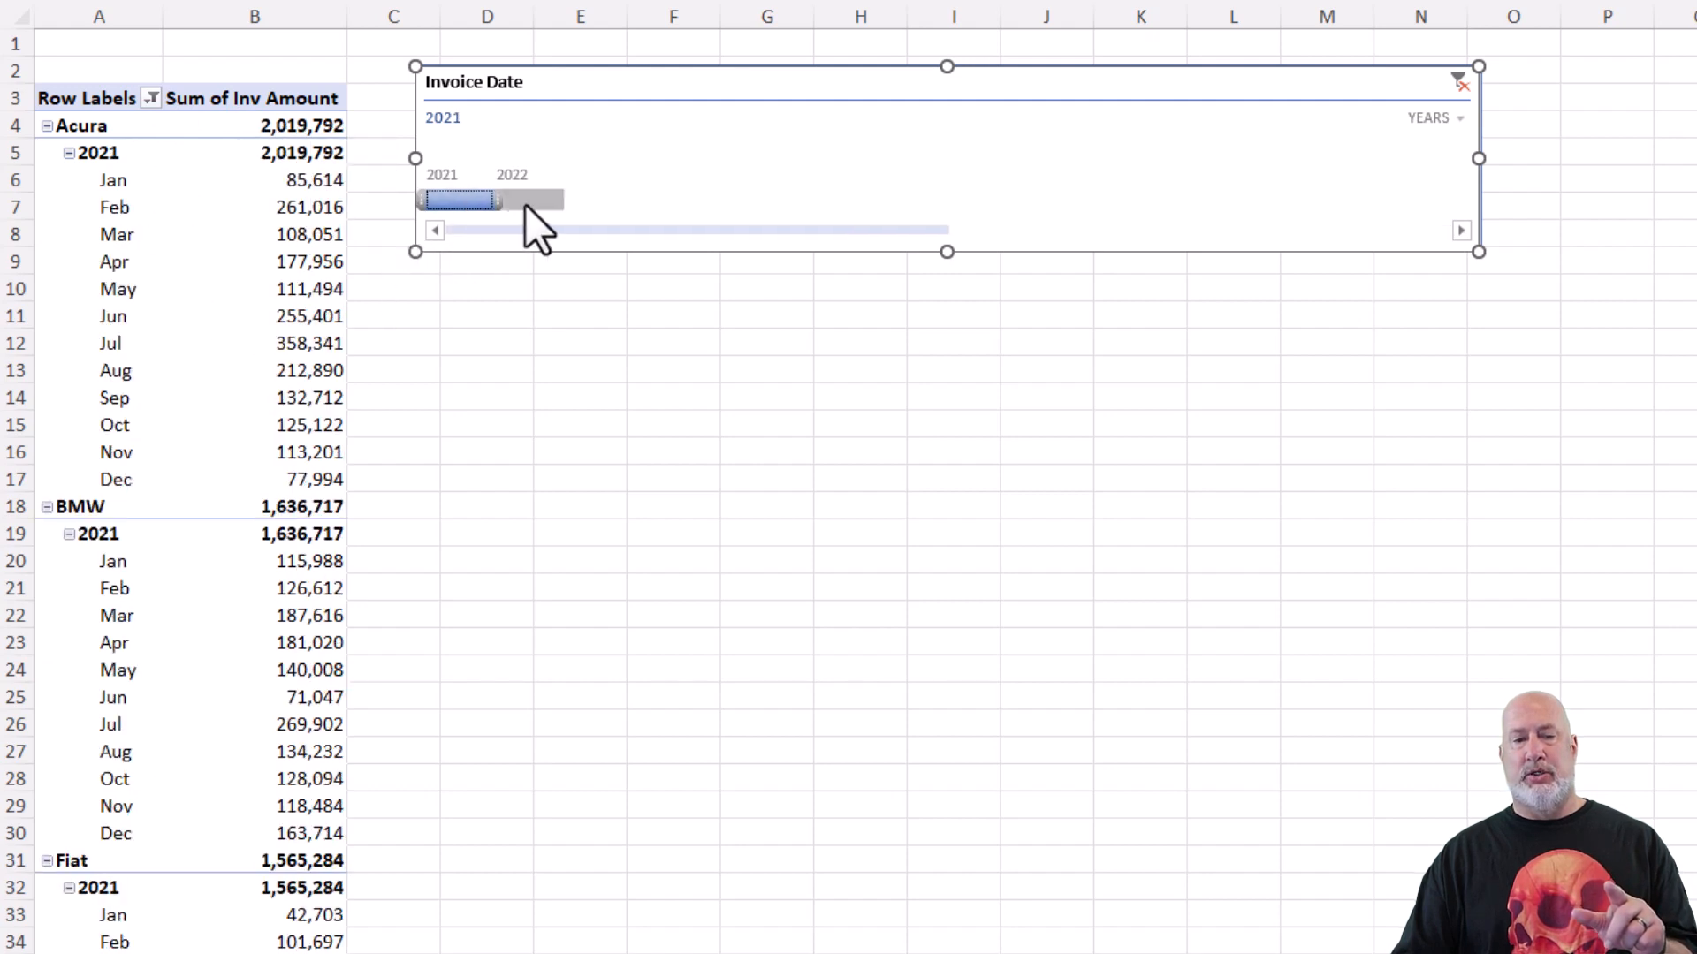
{"action": "left_click", "coordinate": [524, 204]}
{"action": "left_click", "coordinate": [458, 209]}
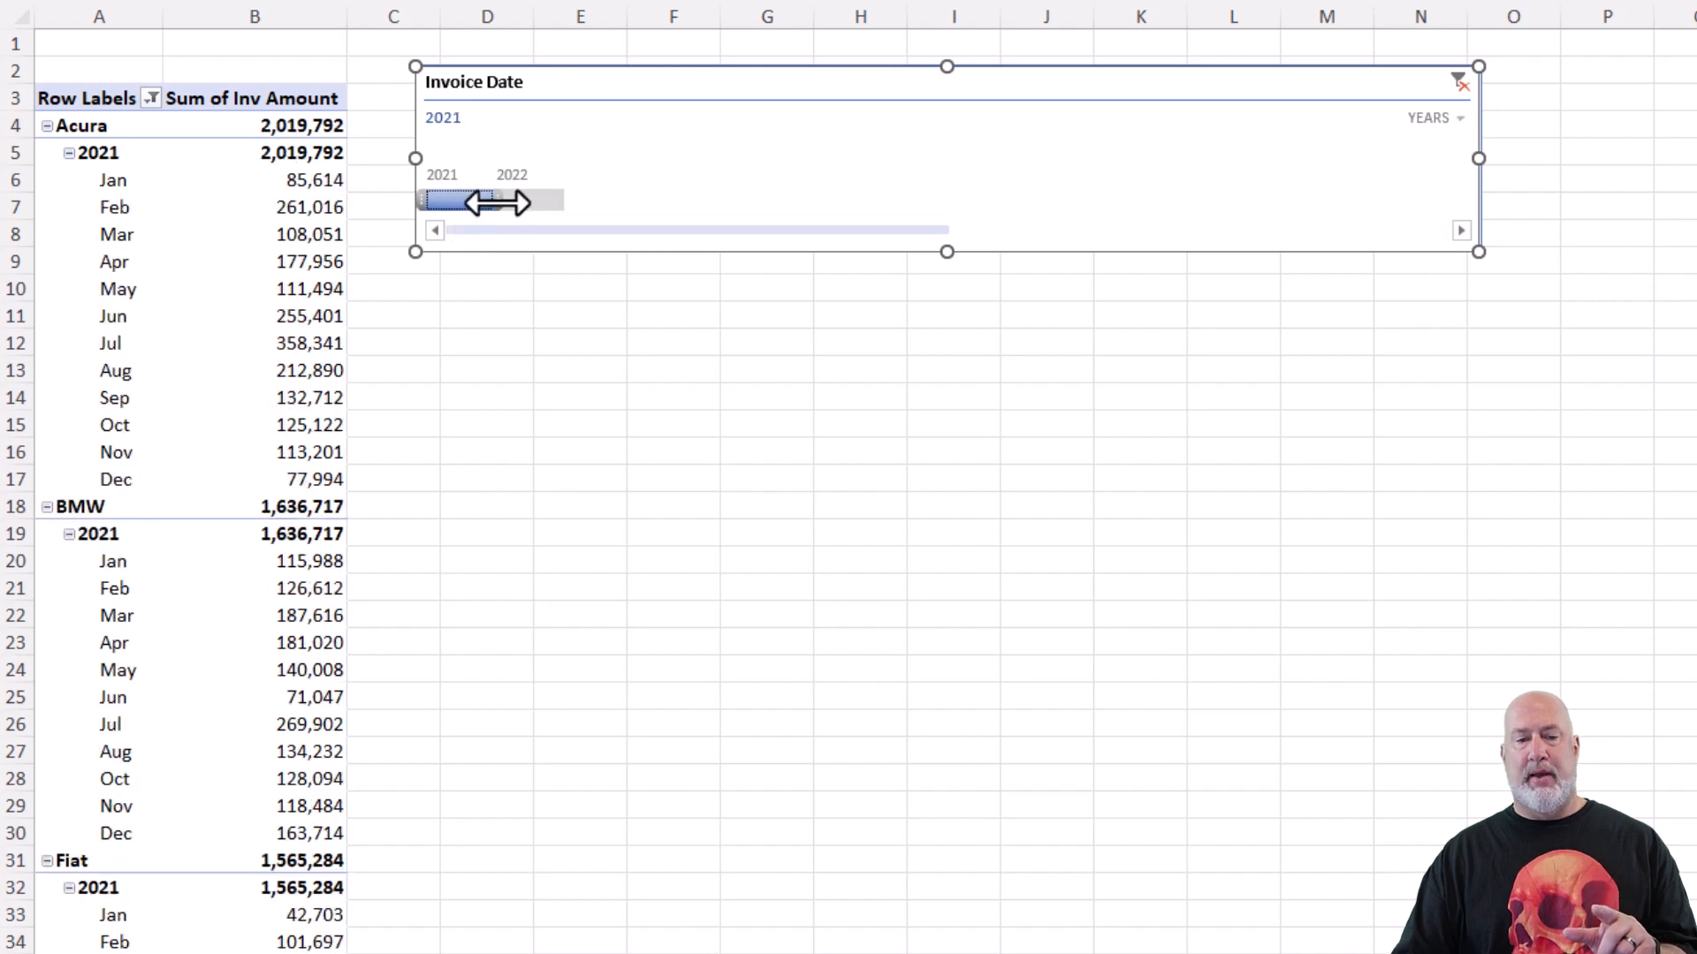
{"action": "left_click_drag", "start_coordinate": [504, 203], "coordinate": [573, 204]}
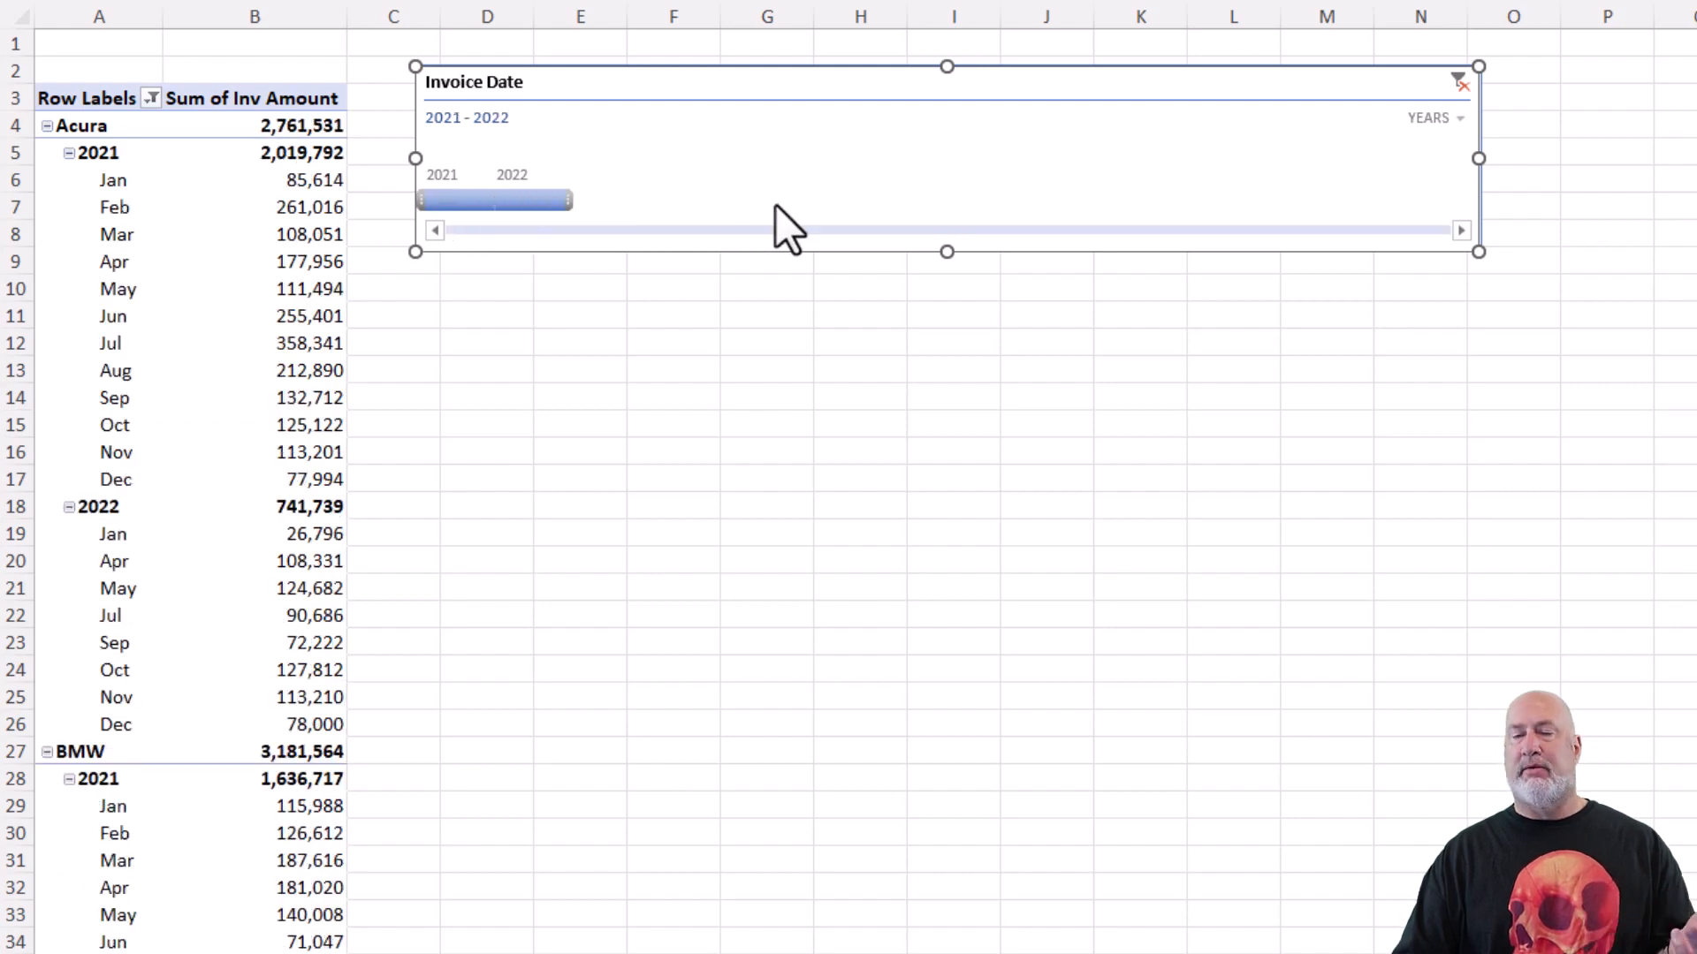
Step: Set the timeline to Quarters and filter the PivotTable to Q1 2021, Q2 2022 and Q1 2022 in turn
{"action": "left_click", "coordinate": [1435, 120]}
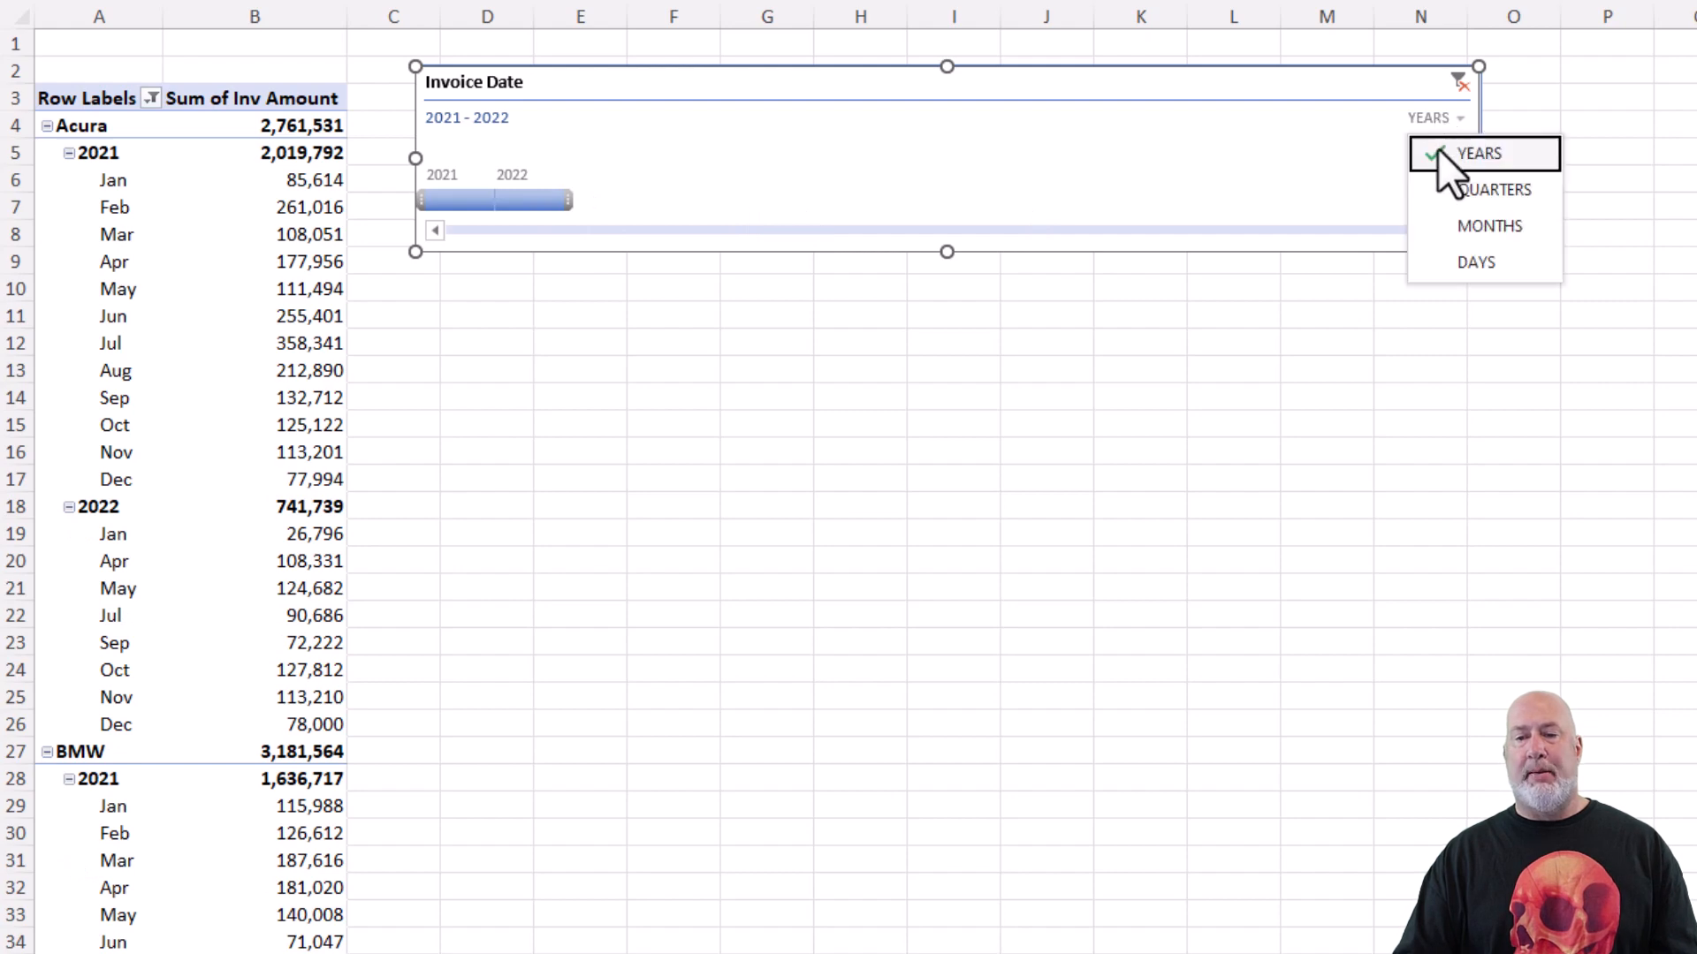
{"action": "left_click", "coordinate": [1461, 193]}
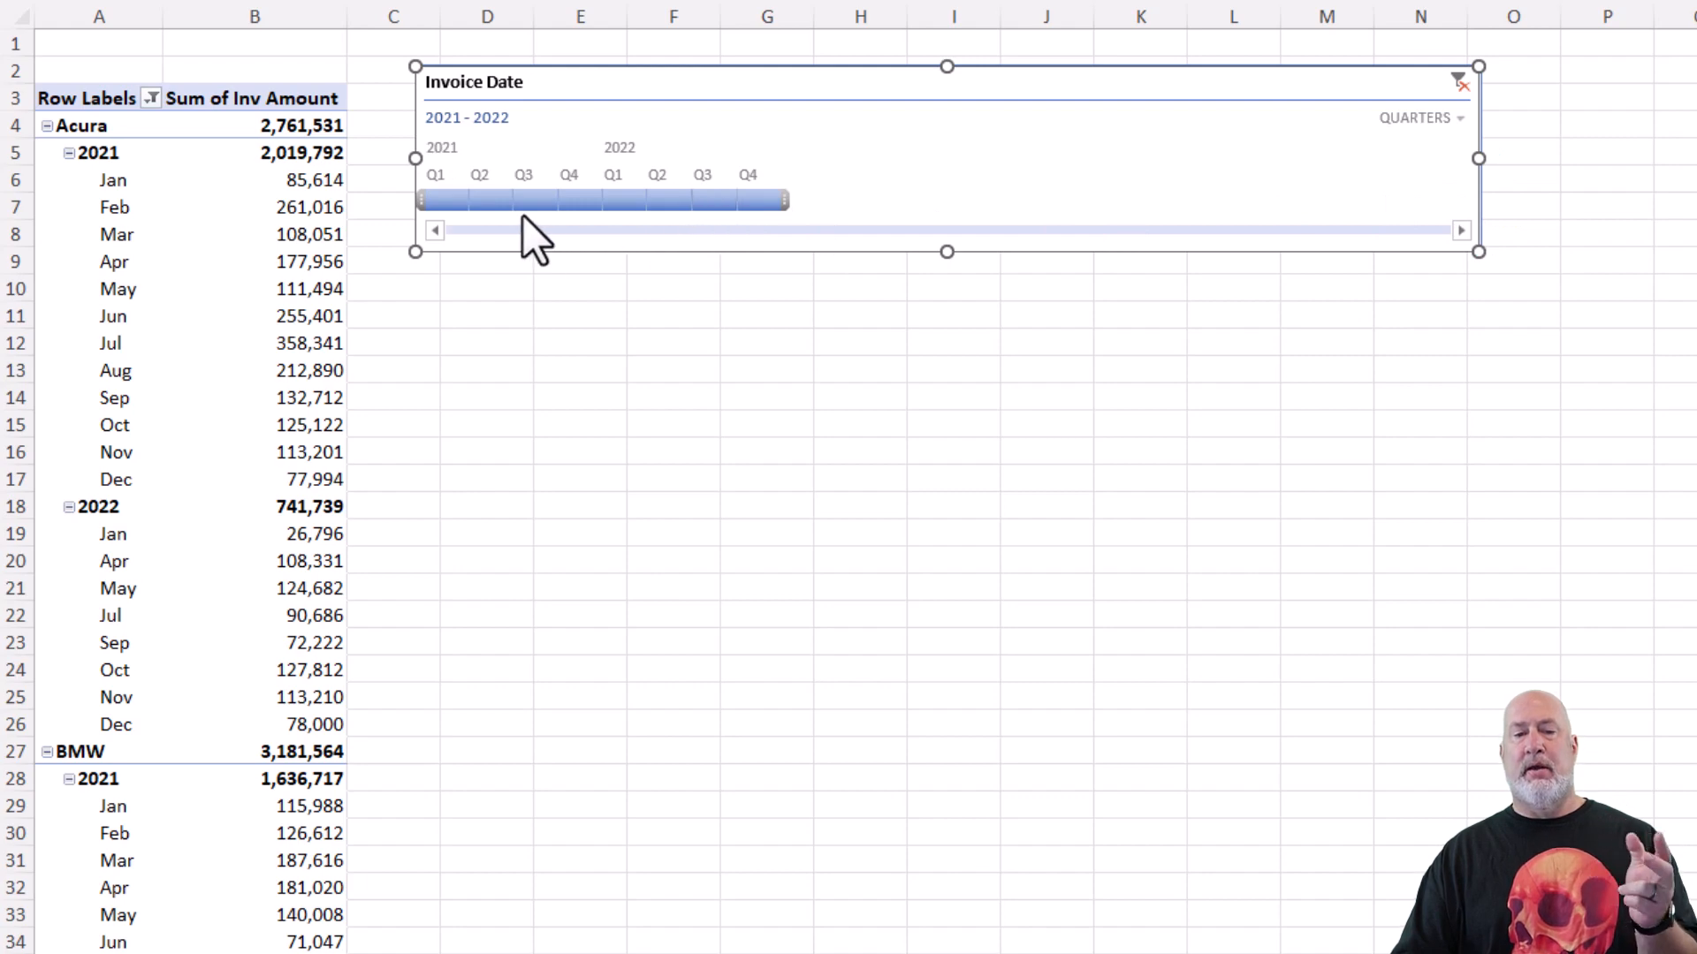
{"action": "left_click", "coordinate": [442, 196]}
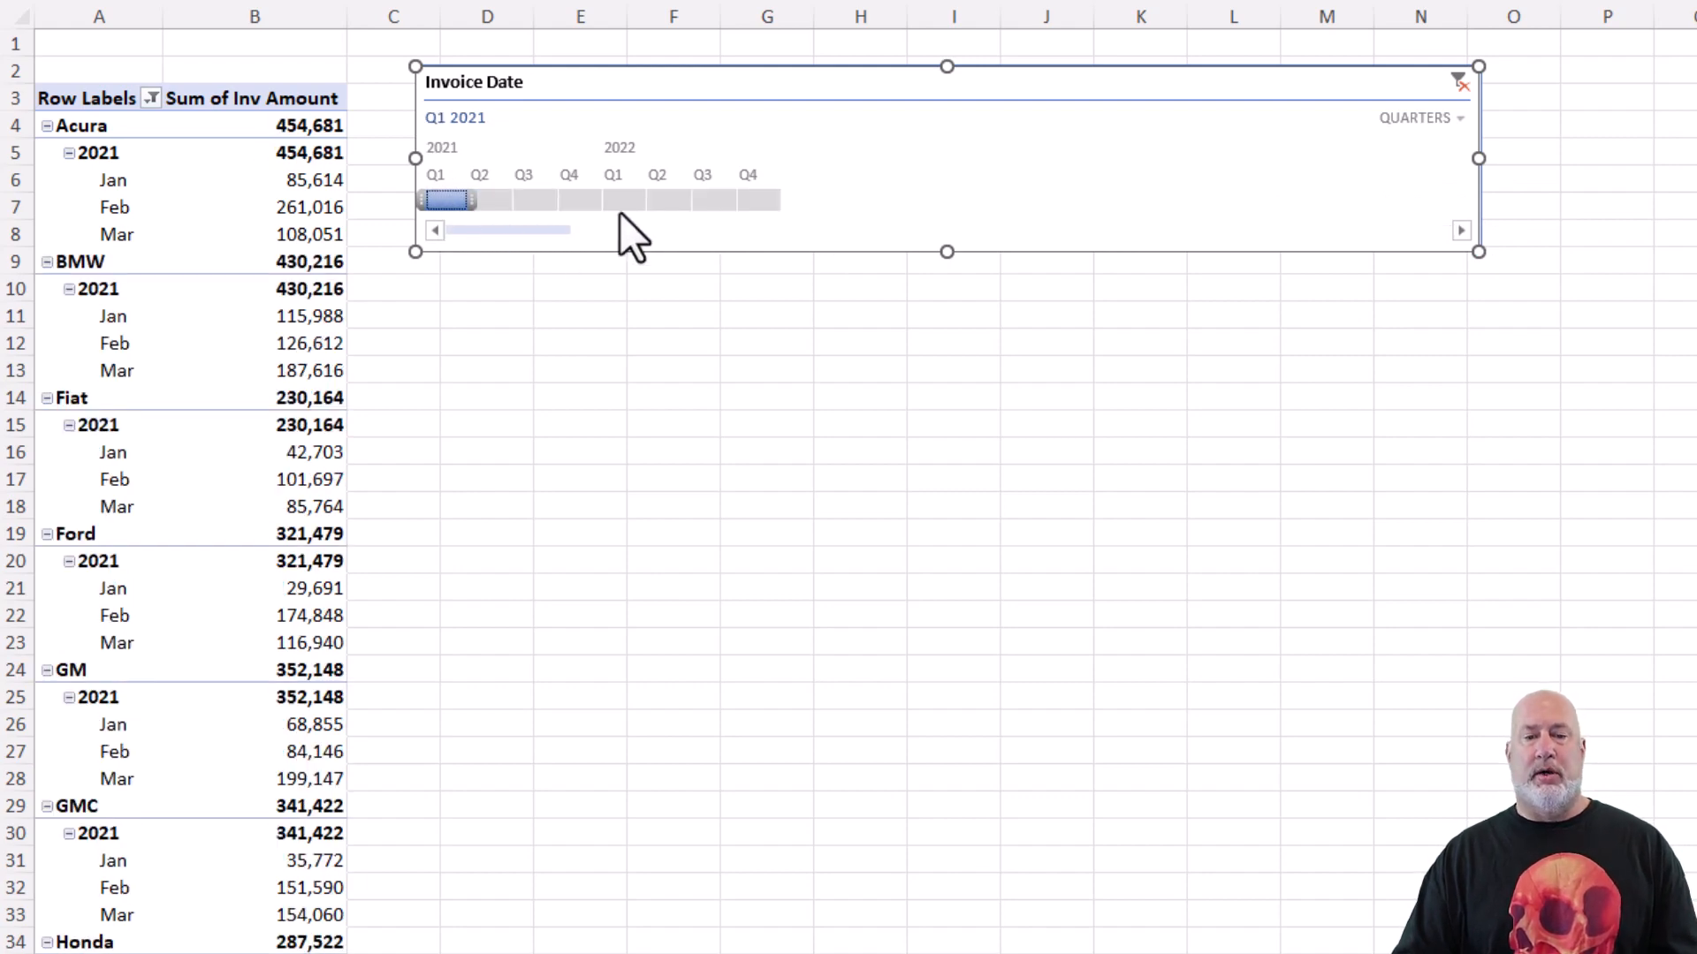
{"action": "left_click", "coordinate": [665, 199]}
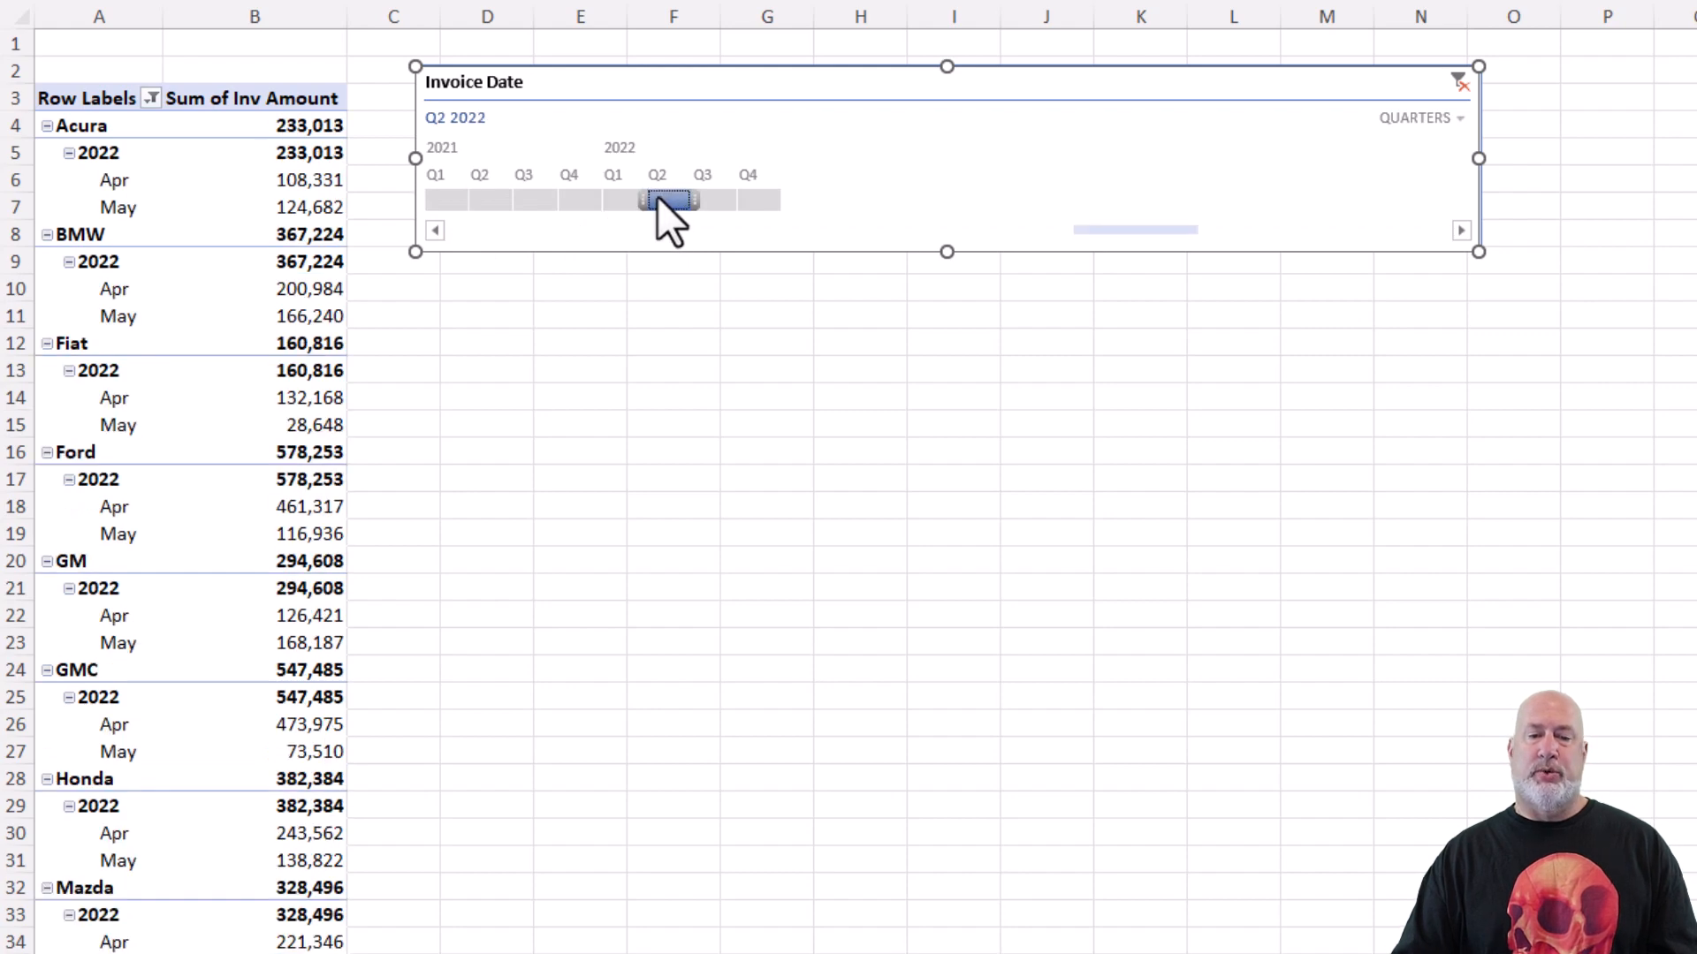
{"action": "left_click", "coordinate": [618, 196]}
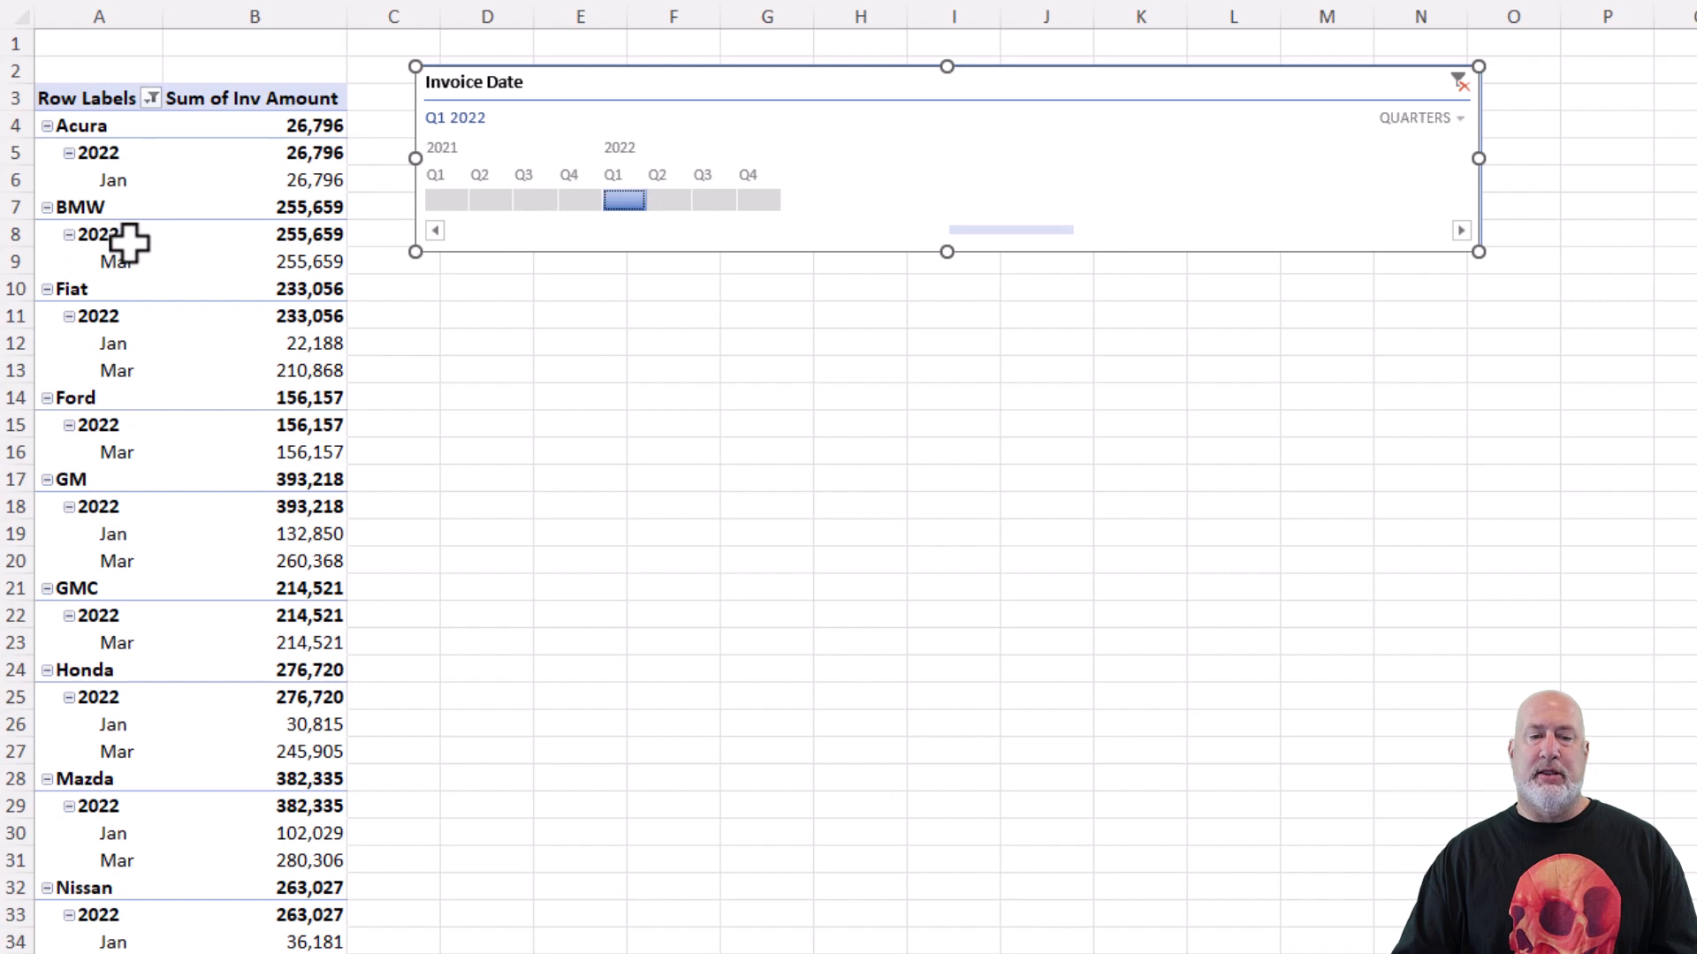
Step: Filter the timeline to Q1 2021 and extend the selection through Q3 2021
{"action": "left_click", "coordinate": [442, 202]}
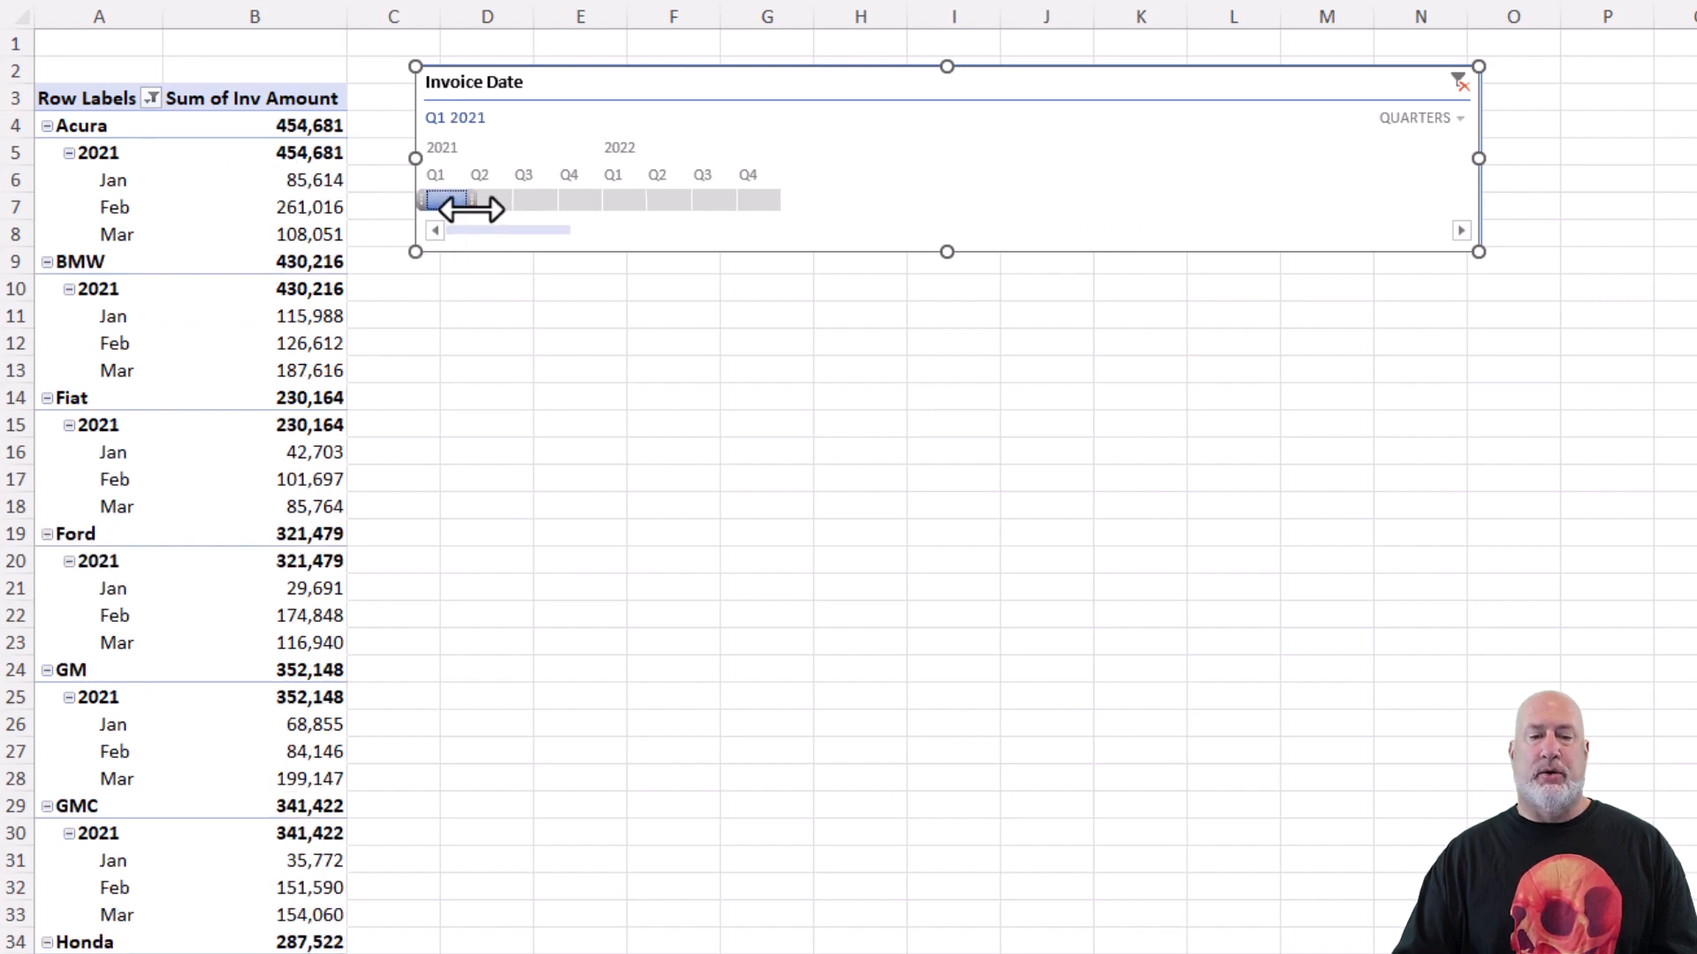
{"action": "left_click_drag", "start_coordinate": [470, 205], "coordinate": [511, 210]}
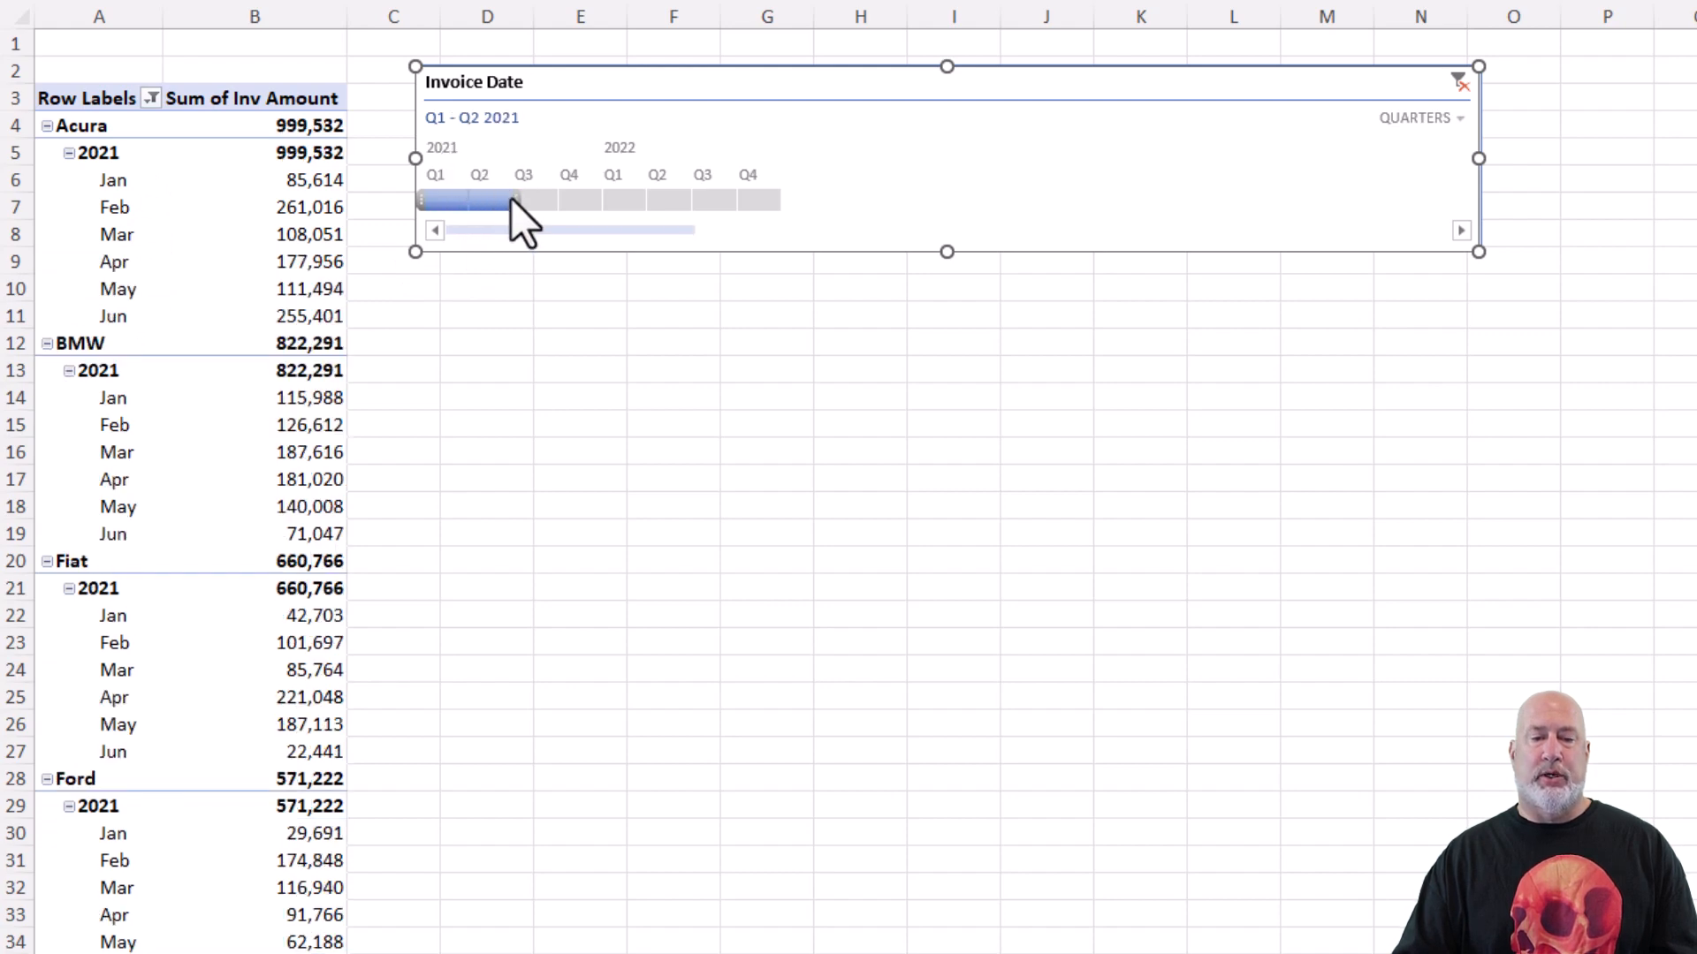
{"action": "left_click_drag", "start_coordinate": [513, 199], "coordinate": [538, 209]}
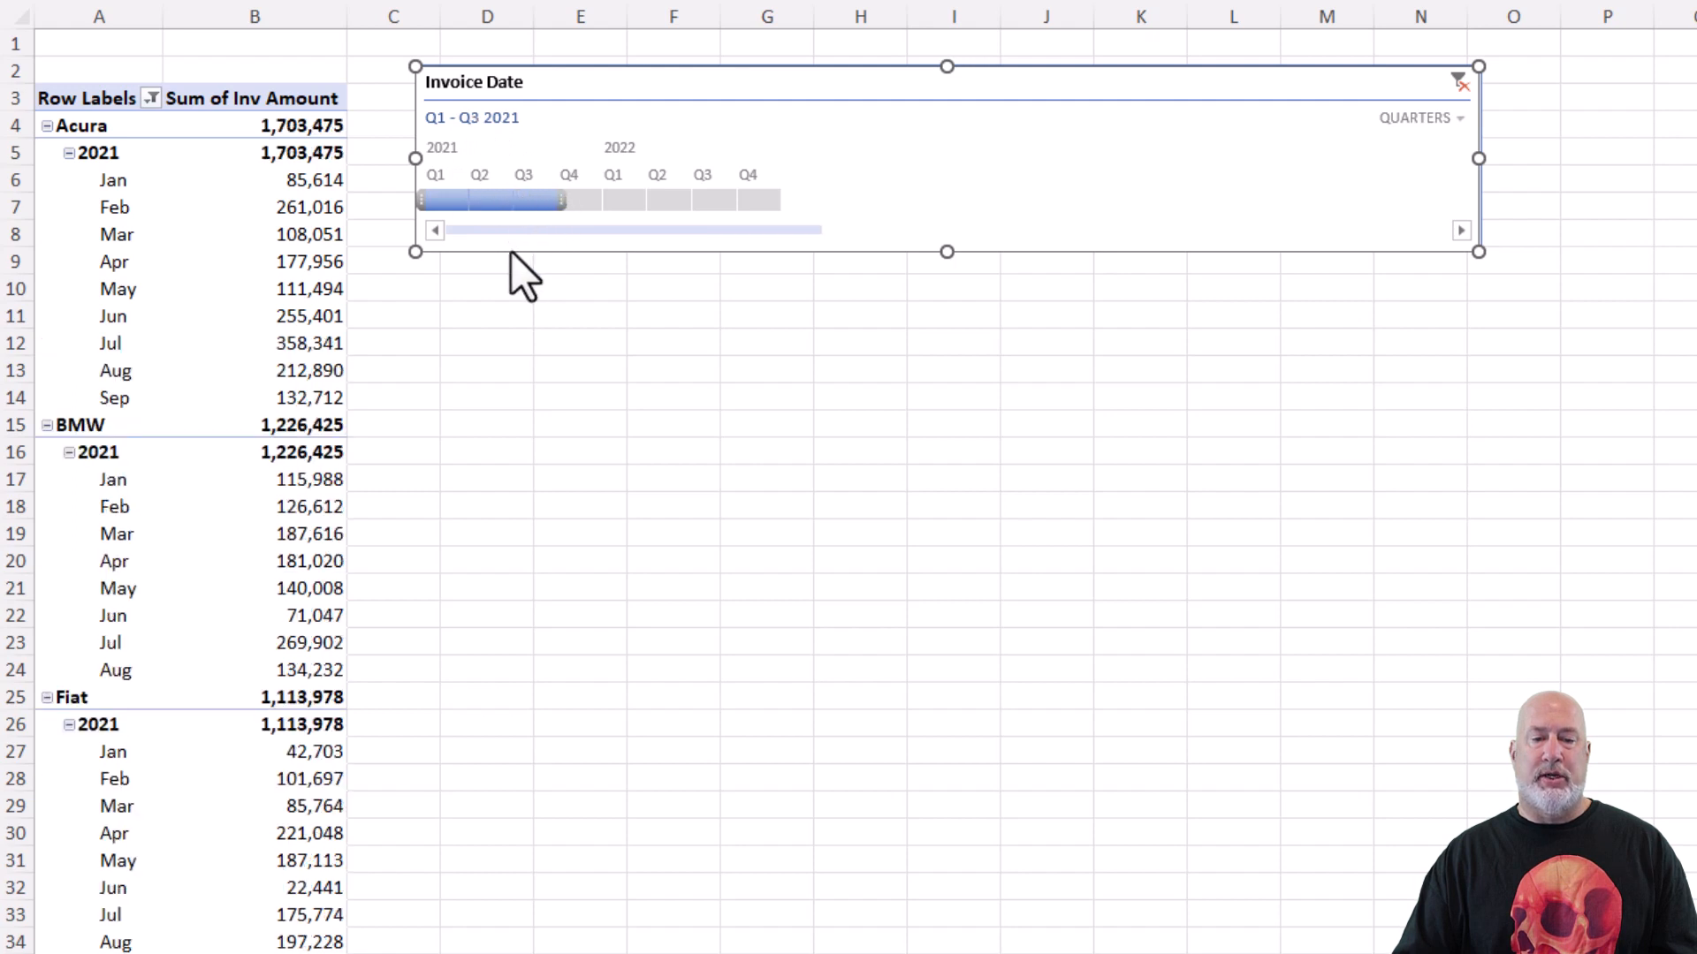
Step: Change the timeline's time level from Quarters to Days, and from Days to Months
{"action": "left_click", "coordinate": [1425, 122]}
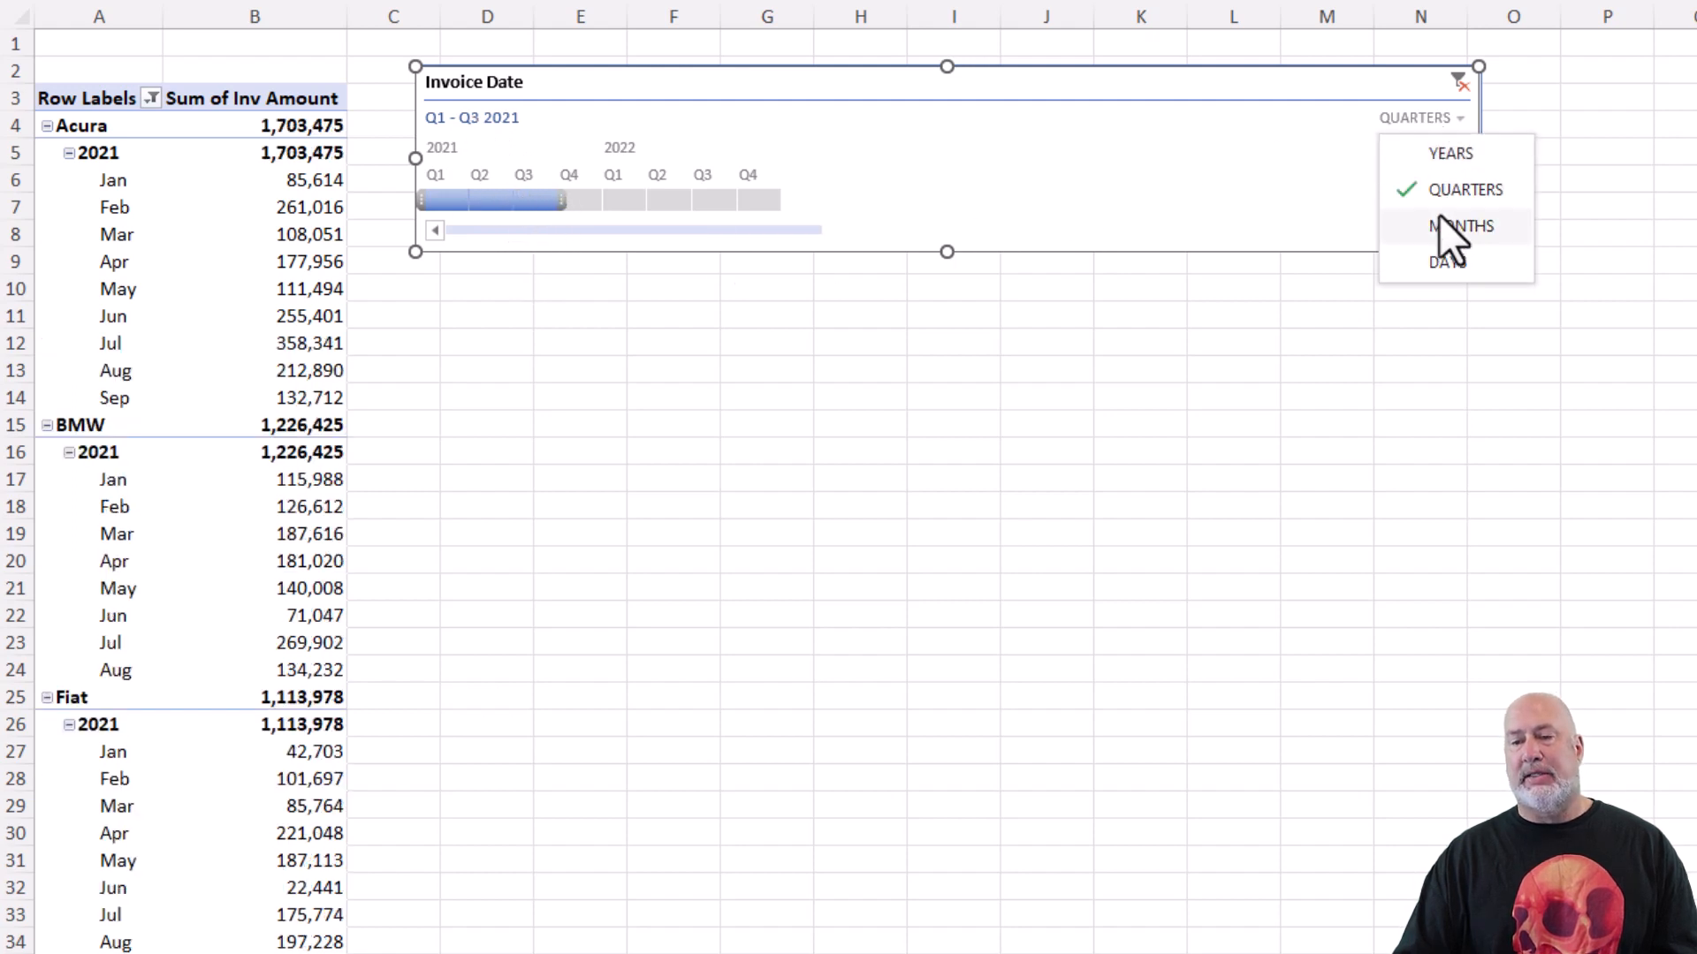
{"action": "left_click", "coordinate": [1449, 261]}
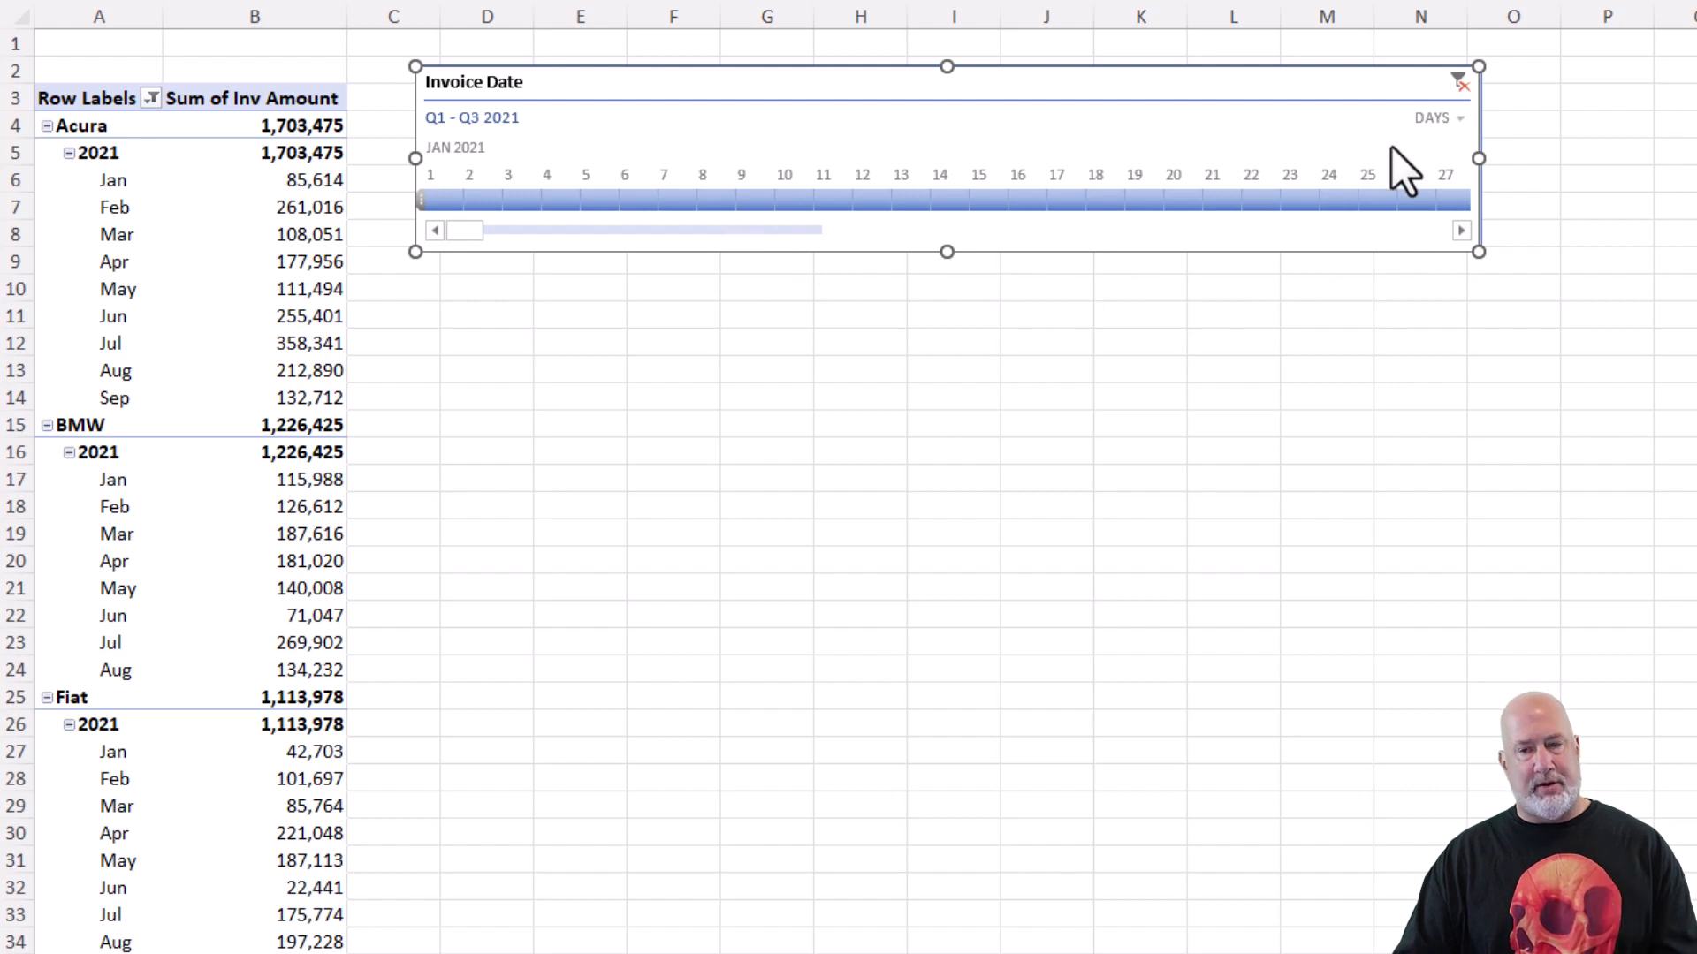
{"action": "left_click", "coordinate": [1438, 123]}
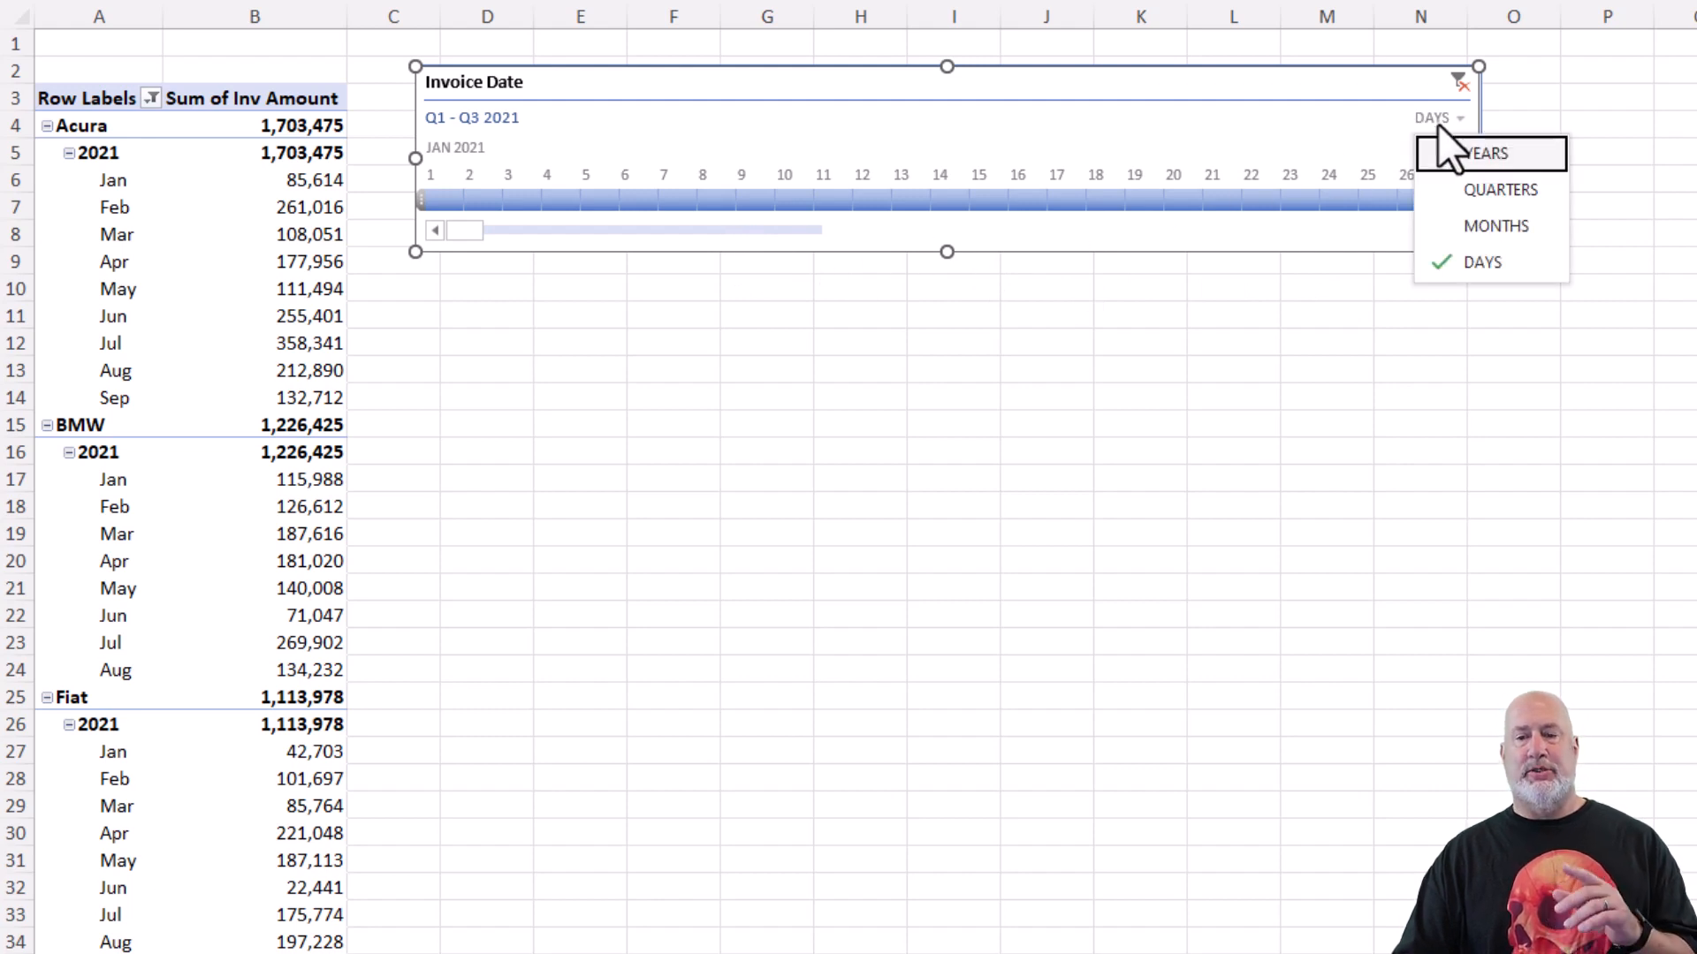
{"action": "left_click", "coordinate": [1479, 223]}
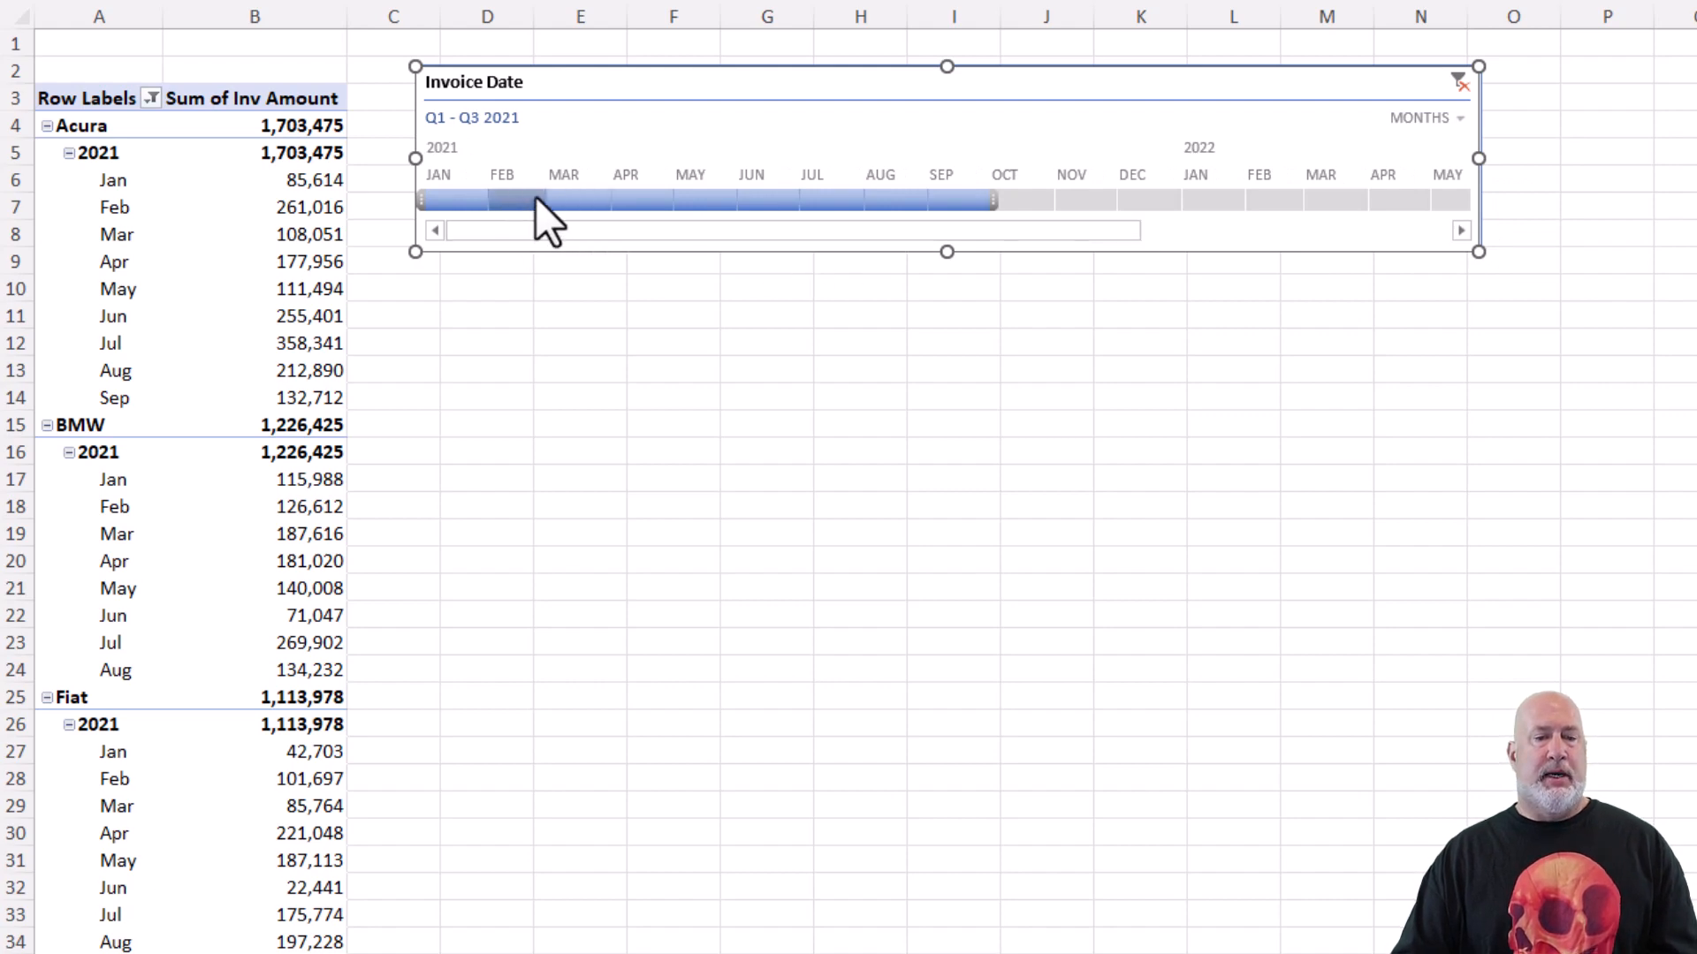
Step: Filter the PivotTable to single 2021 months on the timeline: March, May and July in turn
{"action": "left_click", "coordinate": [569, 196]}
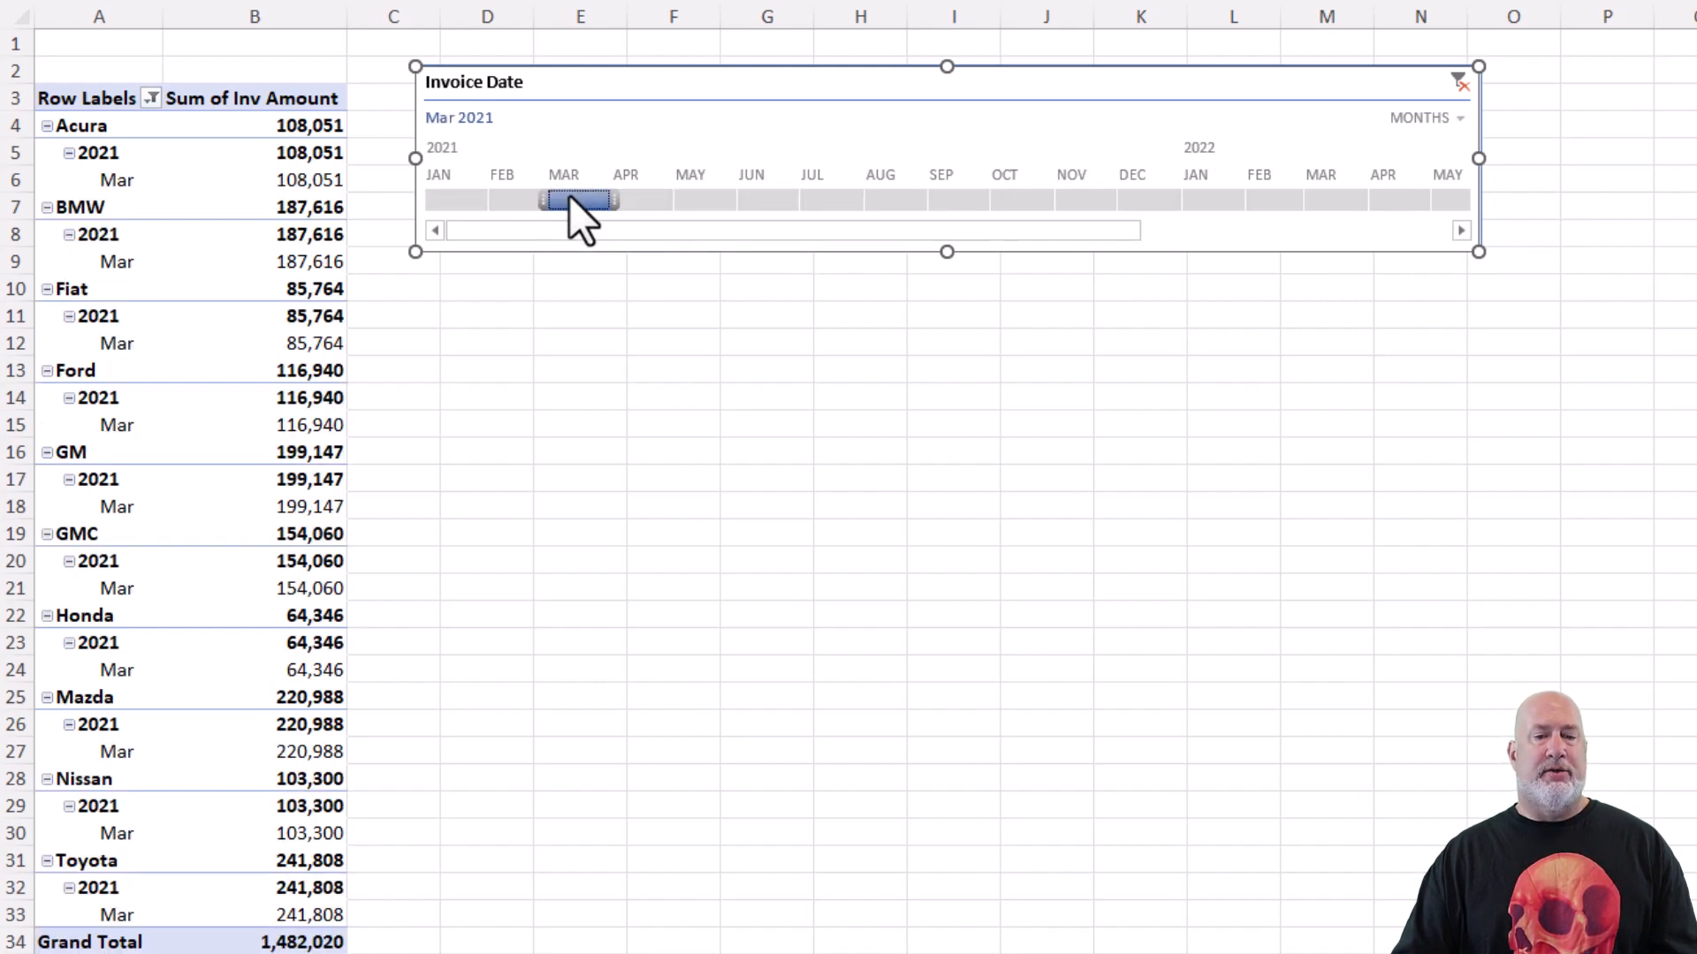
{"action": "left_click", "coordinate": [705, 198]}
{"action": "left_click", "coordinate": [828, 201]}
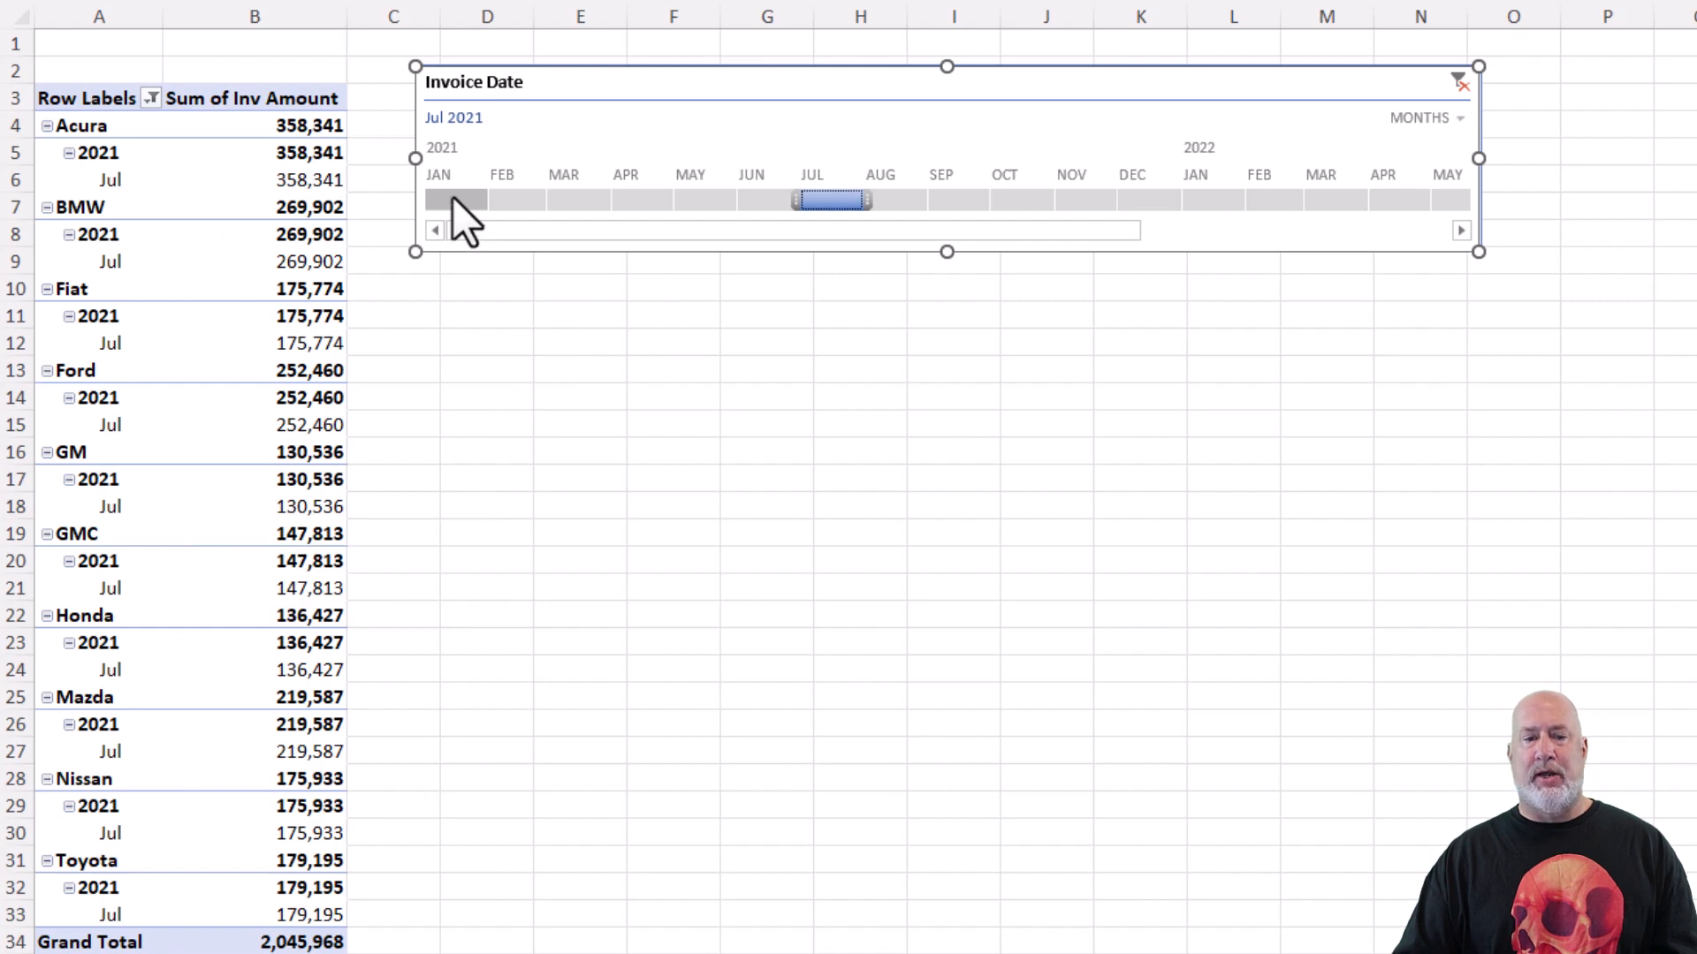
Step: Select January to March 2021 as a range on the timeline, and replace it with May to June 2021
{"action": "left_click_drag", "start_coordinate": [452, 197], "coordinate": [541, 197]}
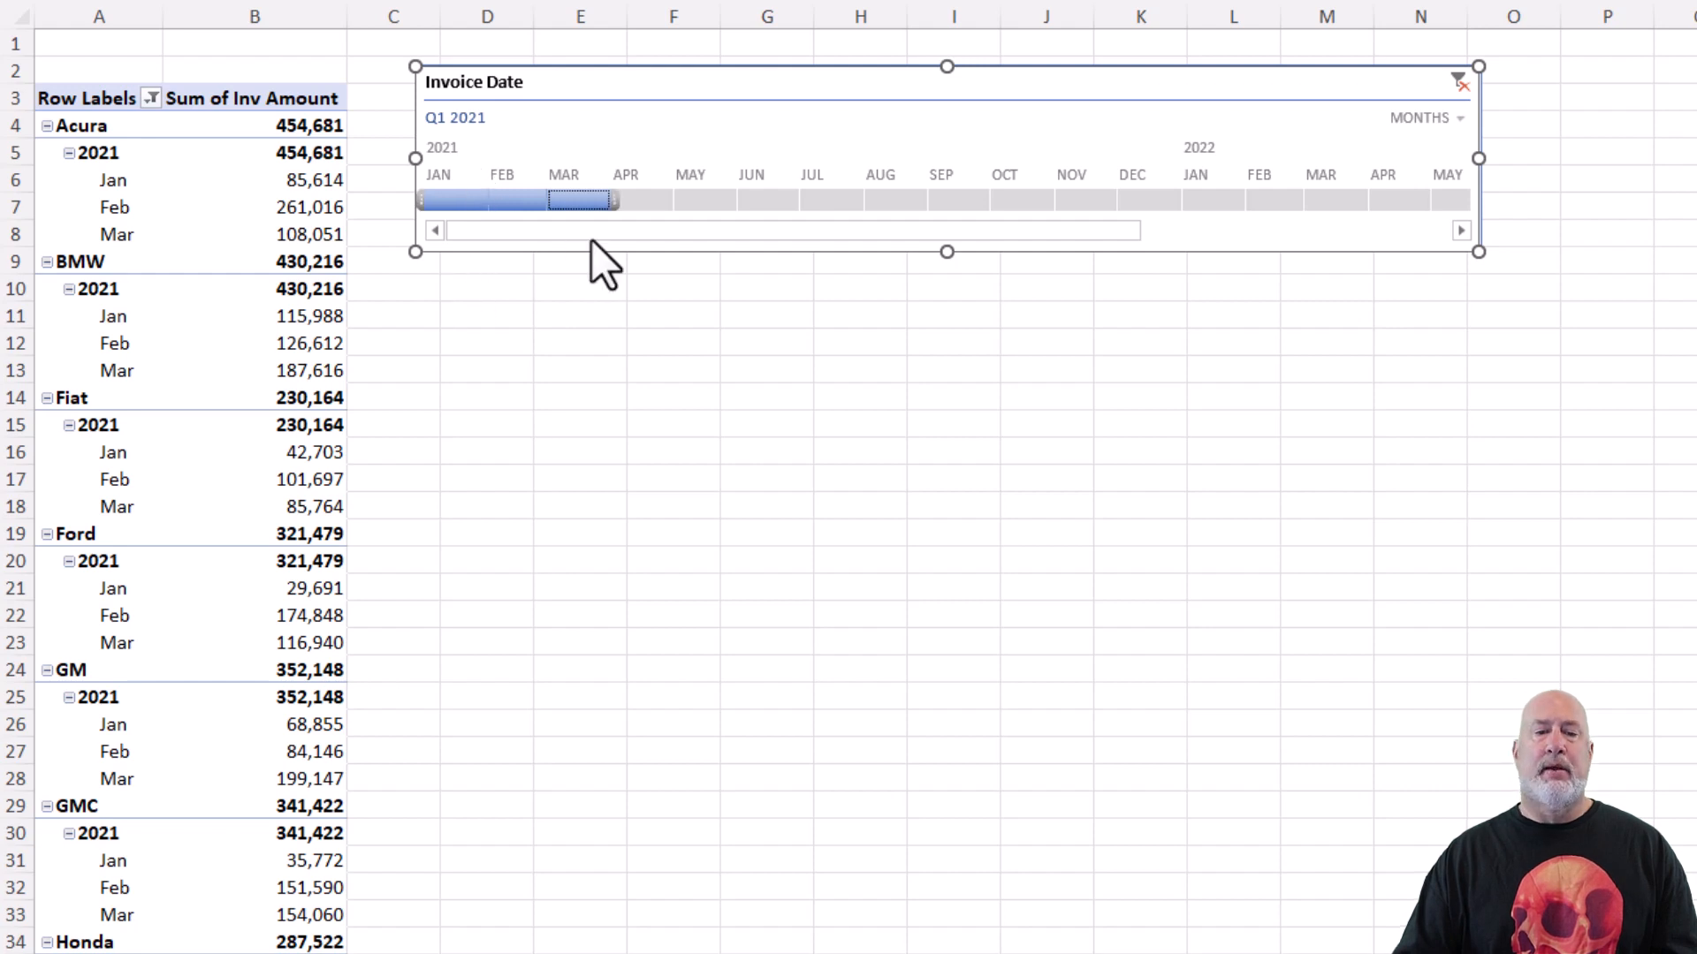
{"action": "left_click", "coordinate": [696, 200]}
{"action": "left_click_drag", "start_coordinate": [698, 200], "coordinate": [758, 200]}
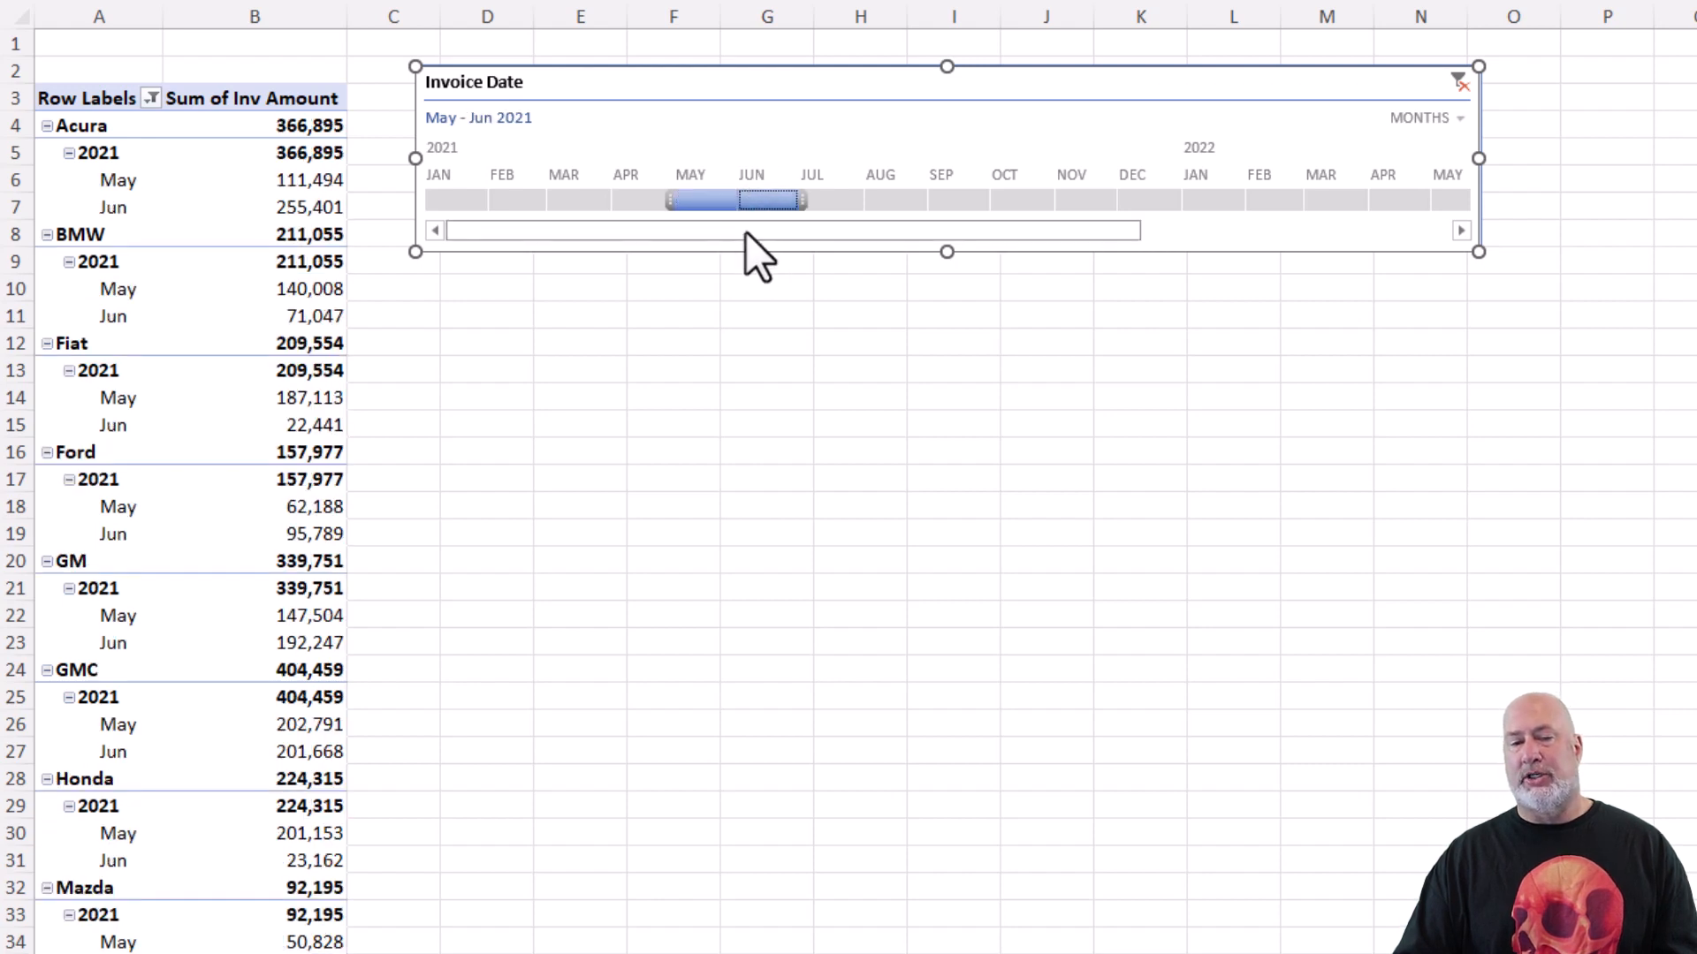
Step: Filter the timeline to May 2021 and extend the selection through October 2021
{"action": "left_click", "coordinate": [705, 204]}
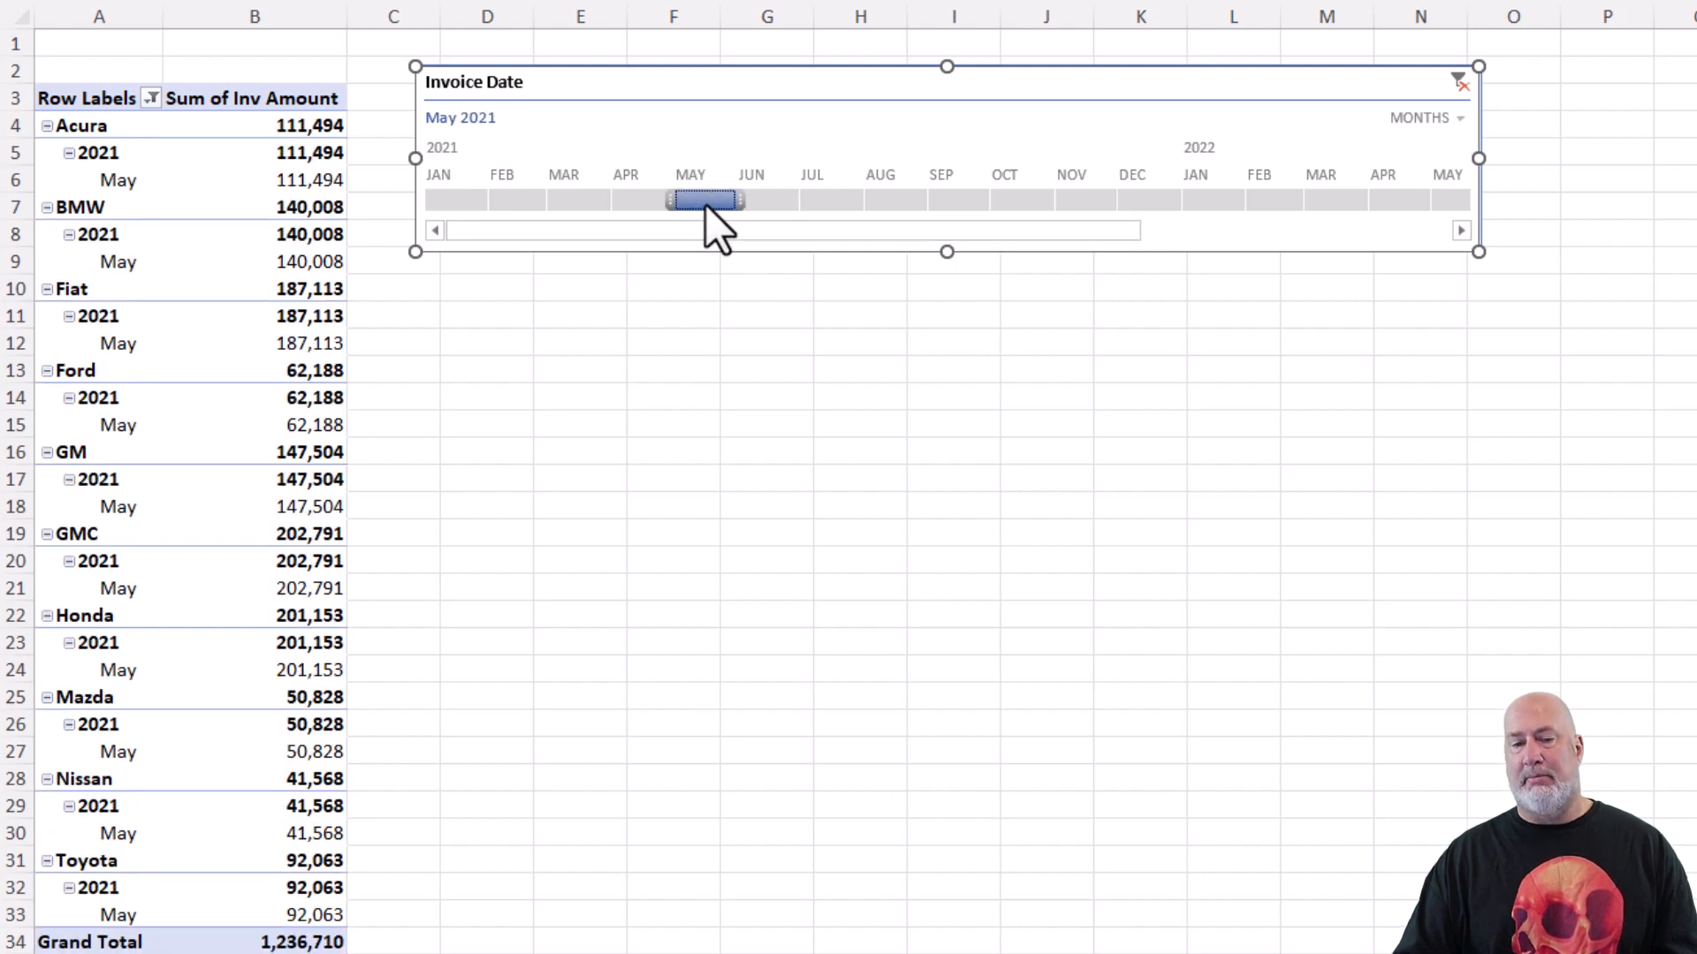
{"action": "left_click_drag", "start_coordinate": [739, 205], "coordinate": [1040, 210]}
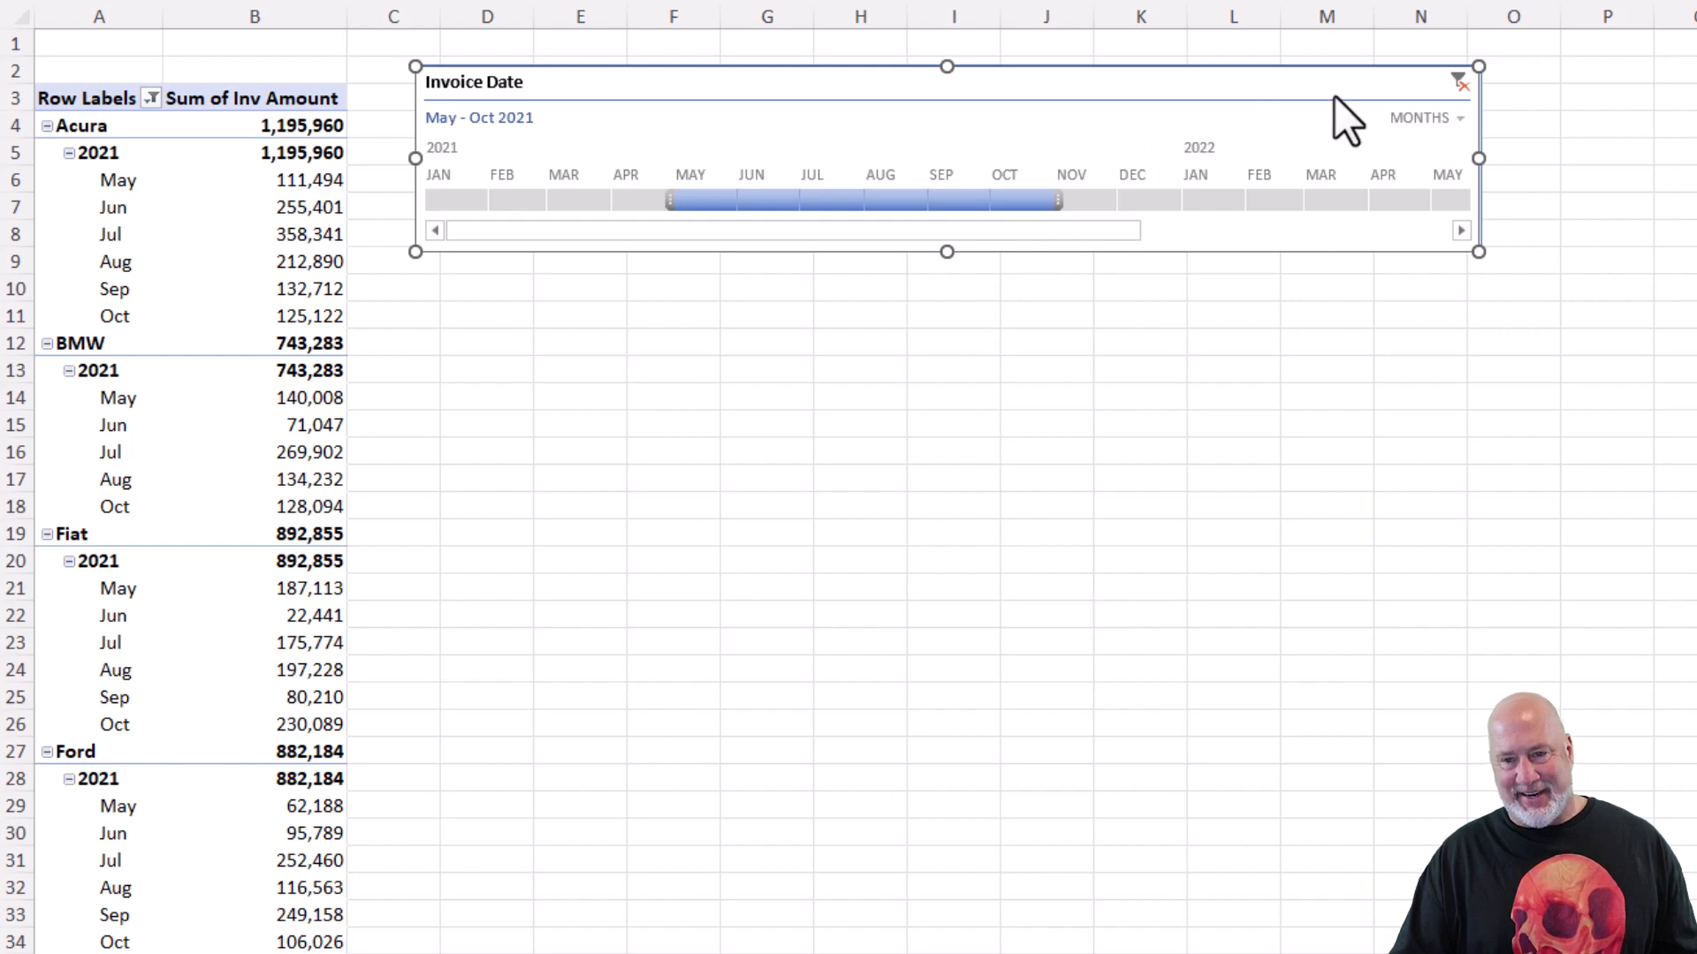
Step: Delete the Invoice Date timeline from the worksheet
{"action": "key", "text": "Delete"}
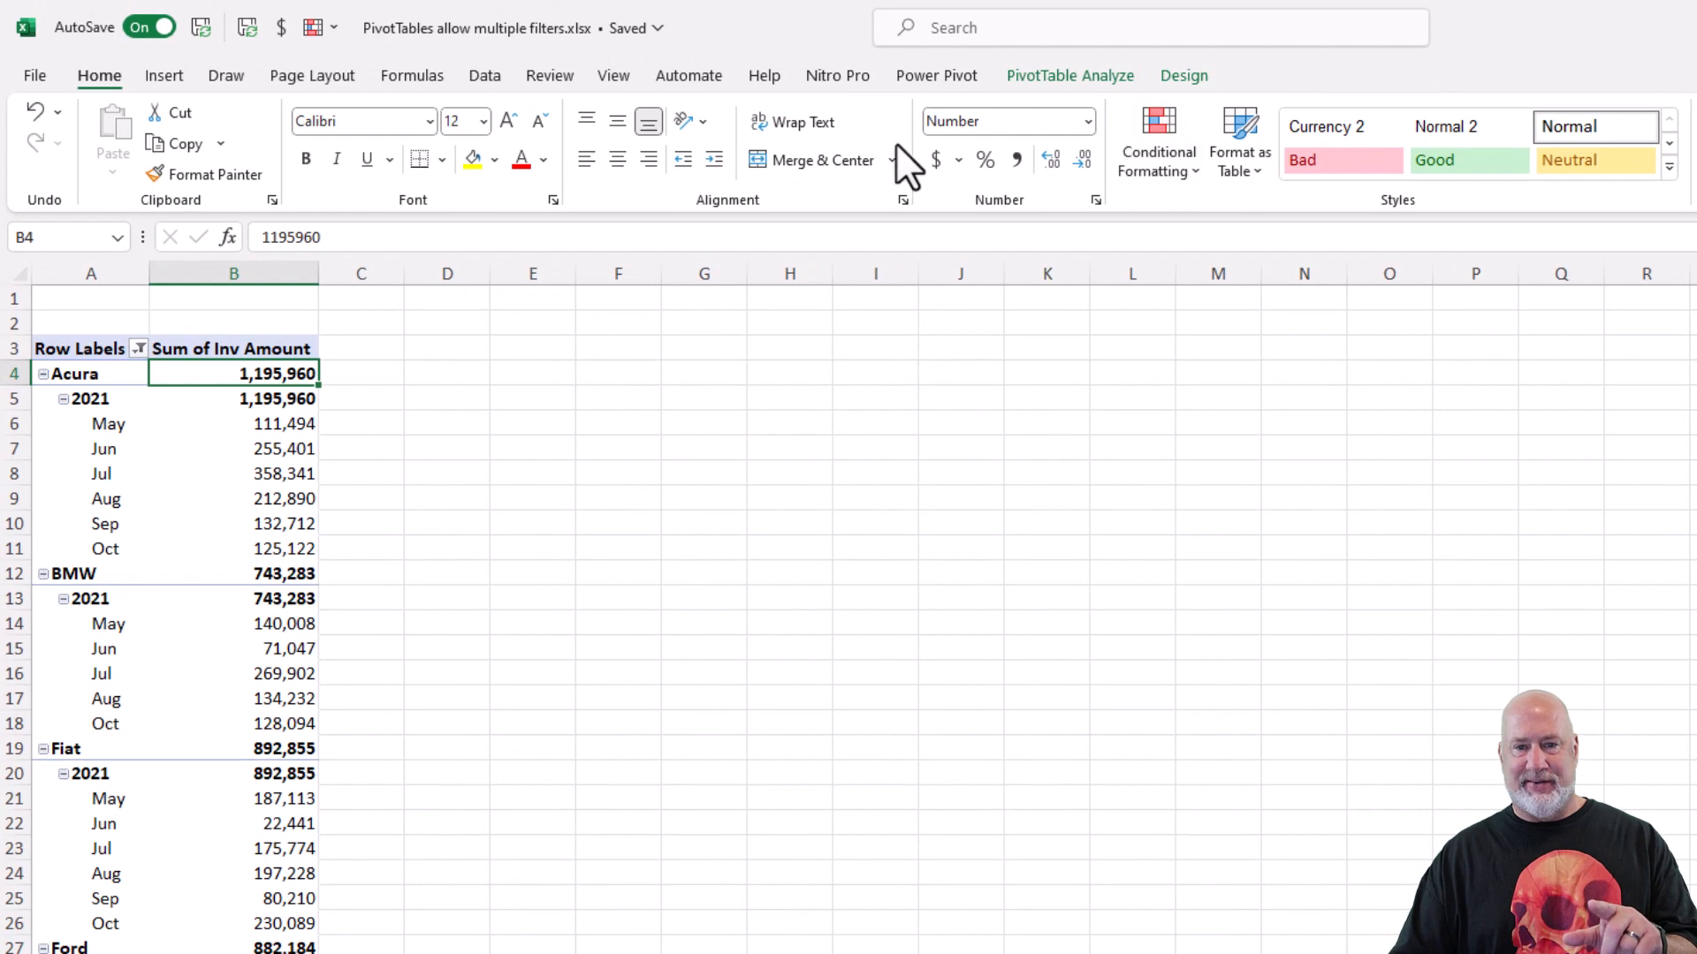
{"action": "left_click", "coordinate": [1046, 77]}
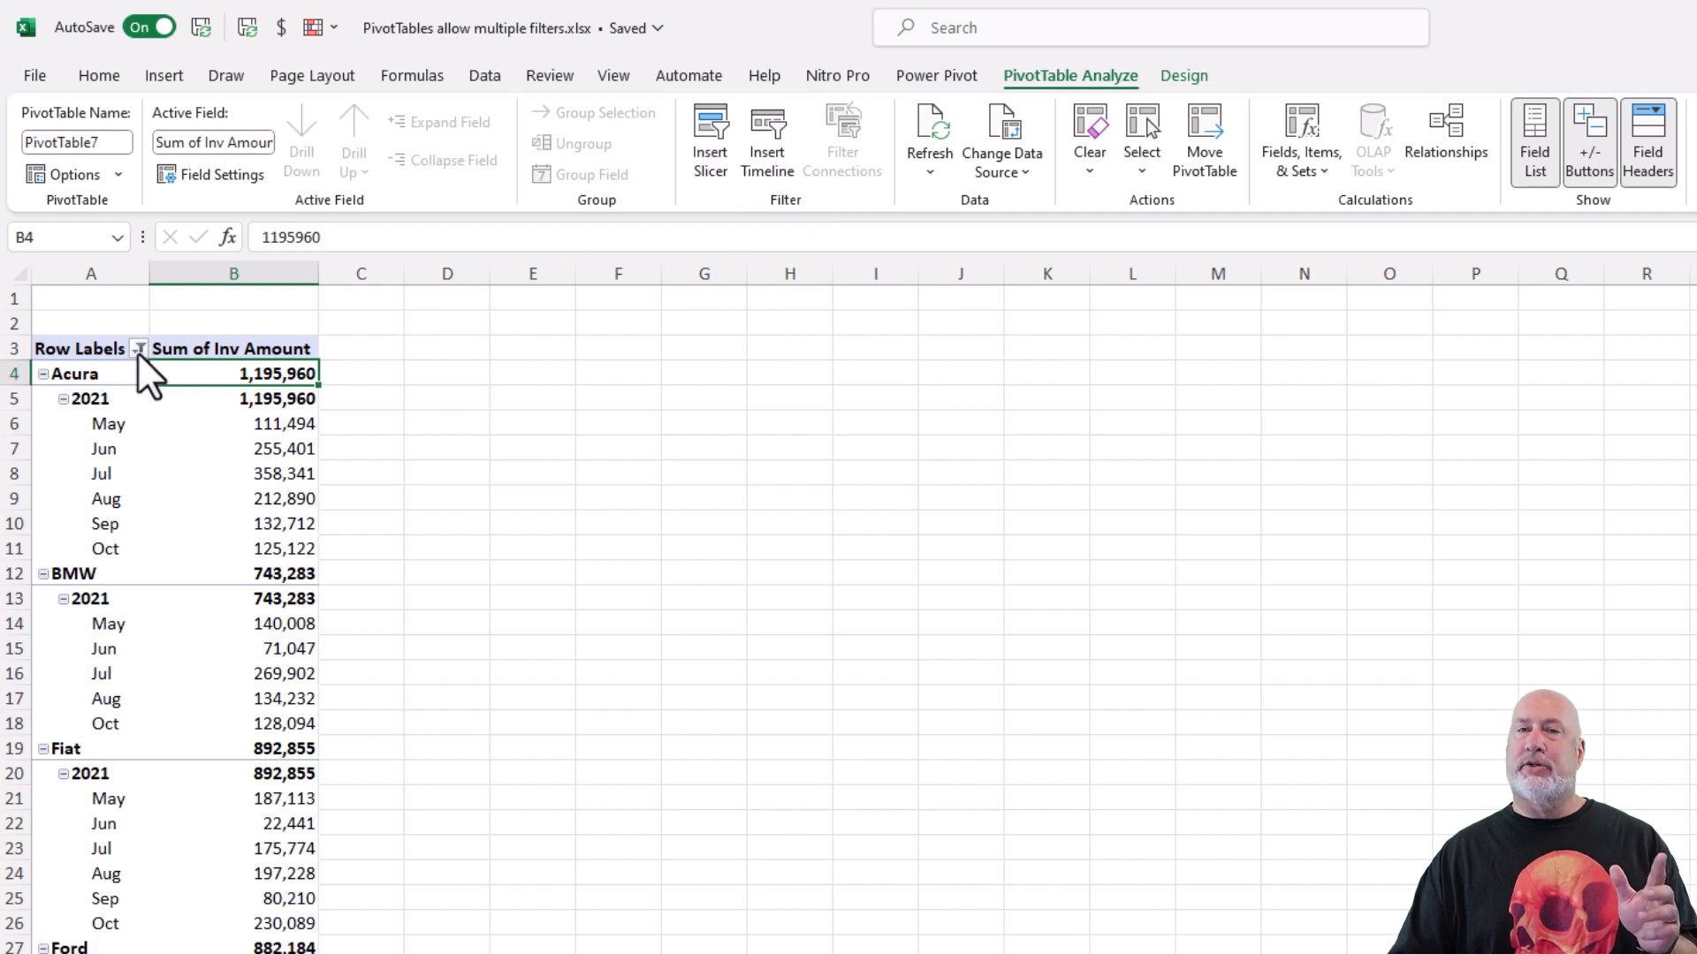
{"action": "mouse_move", "coordinate": [136, 352]}
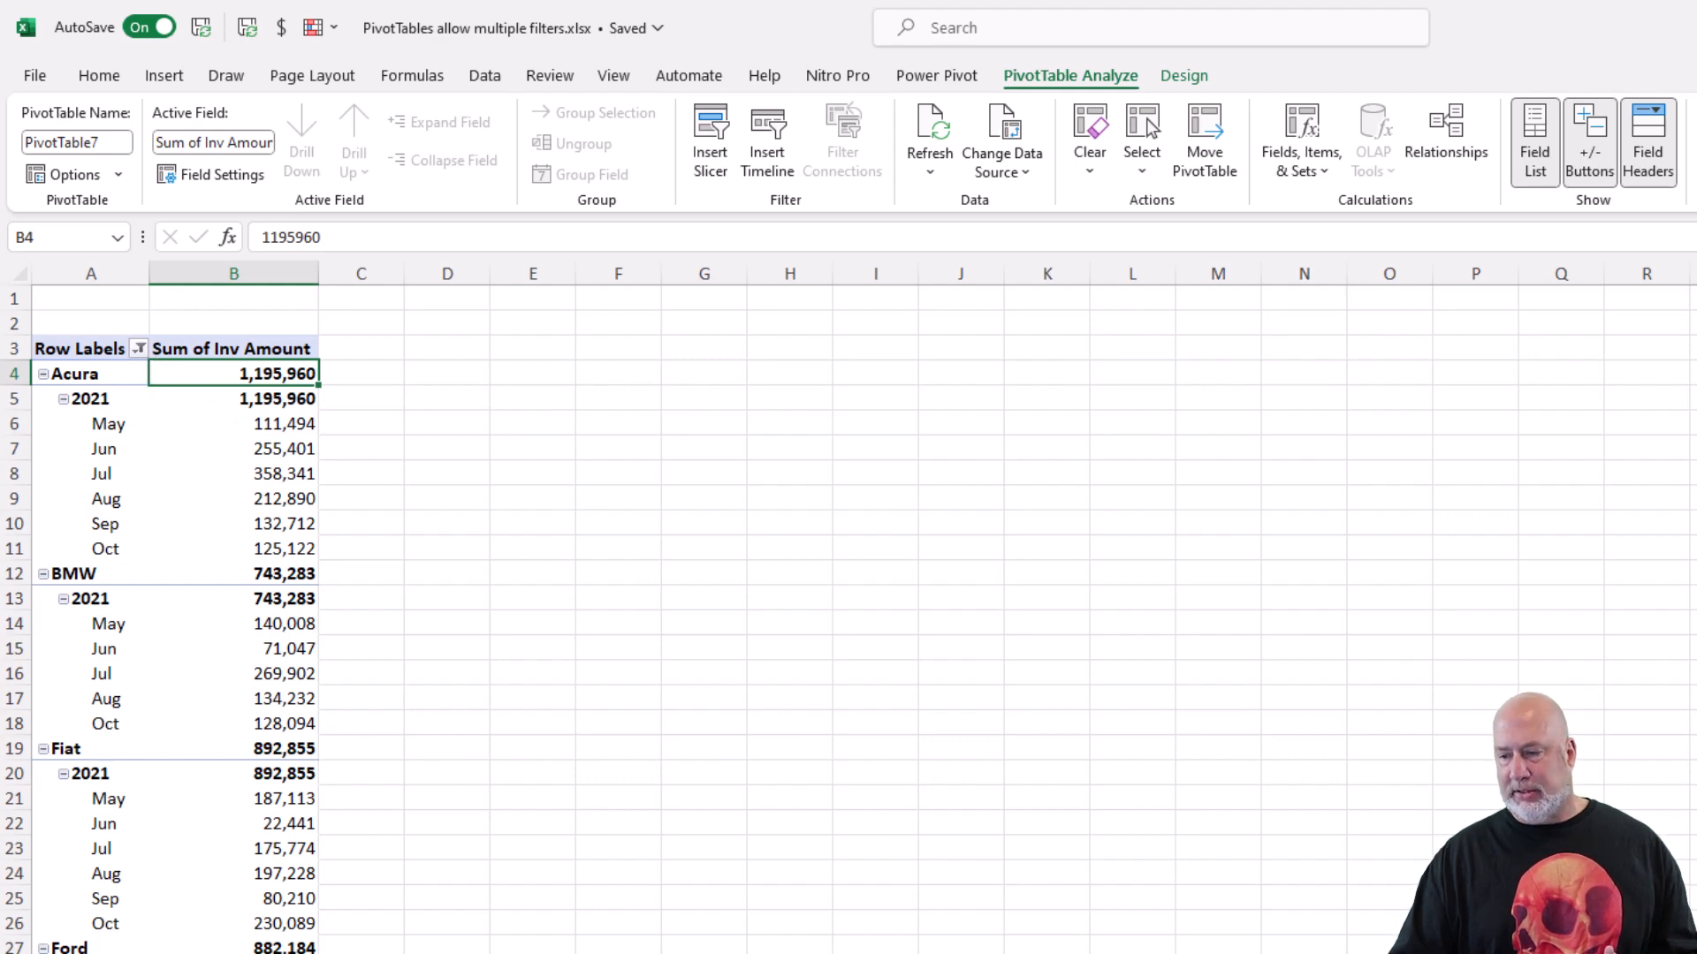
Step: Insert two blank columns before the PivotTable so that it starts in column C
{"action": "scroll", "coordinate": [390, 537], "scroll_direction": "up", "scroll_amount": 2, "text": "ctrl"}
{"action": "scroll", "coordinate": [390, 537], "scroll_direction": "up", "scroll_amount": 1}
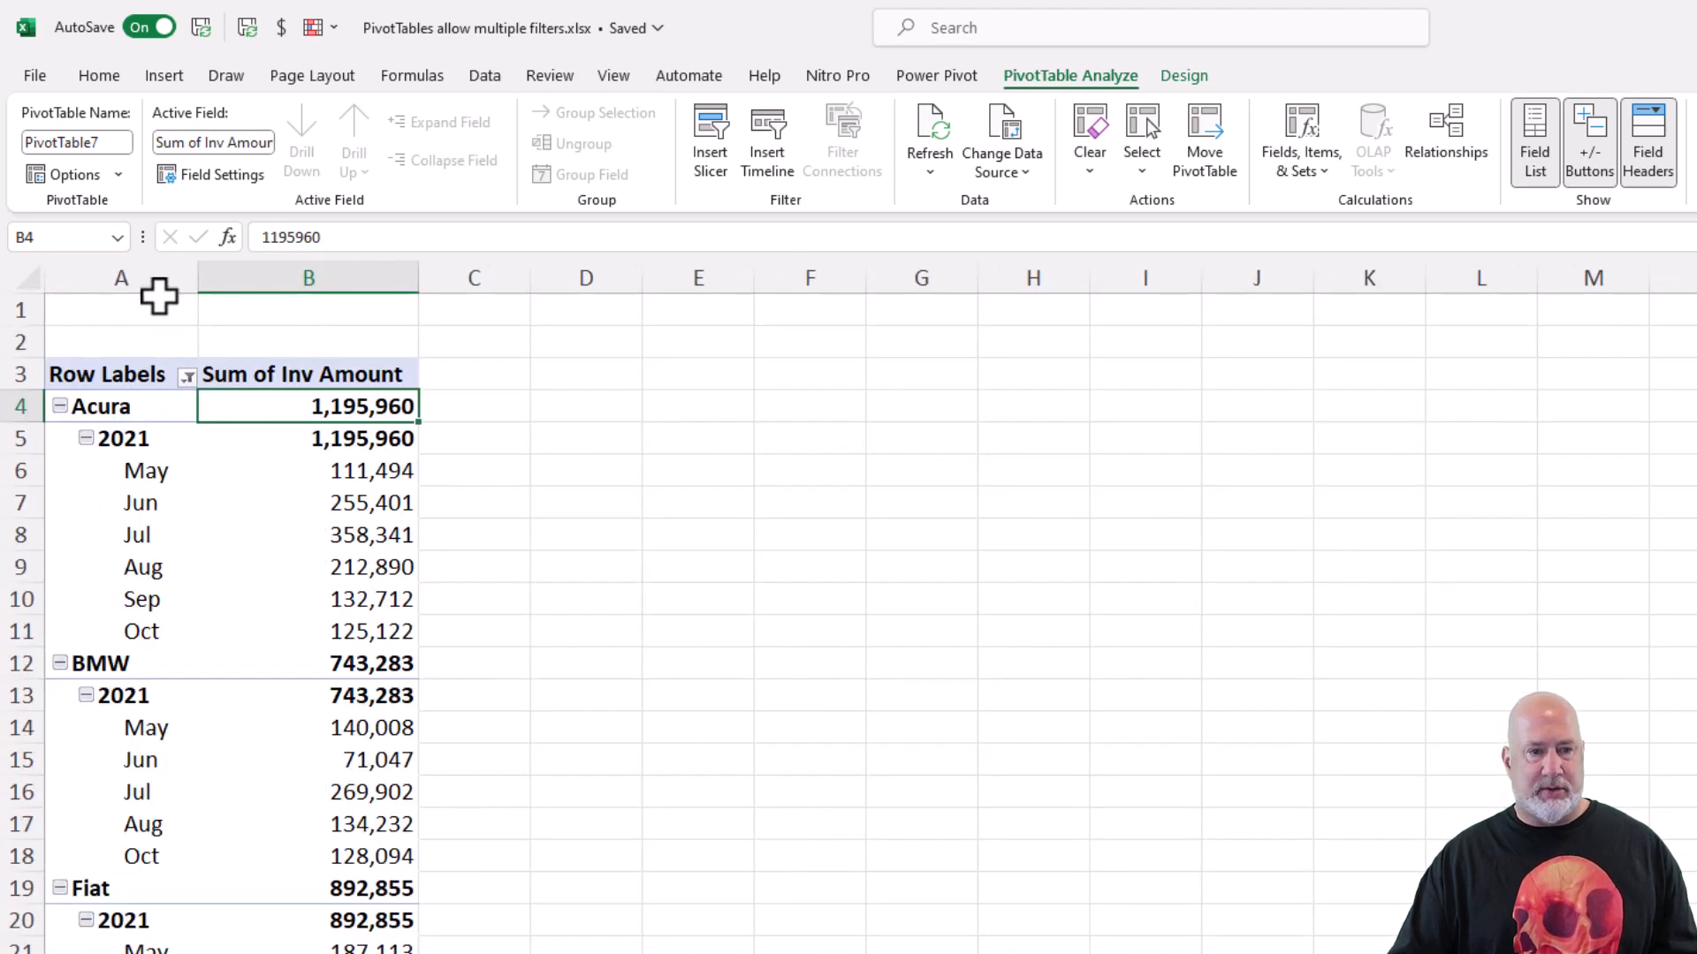
{"action": "left_click_drag", "start_coordinate": [159, 283], "coordinate": [253, 274]}
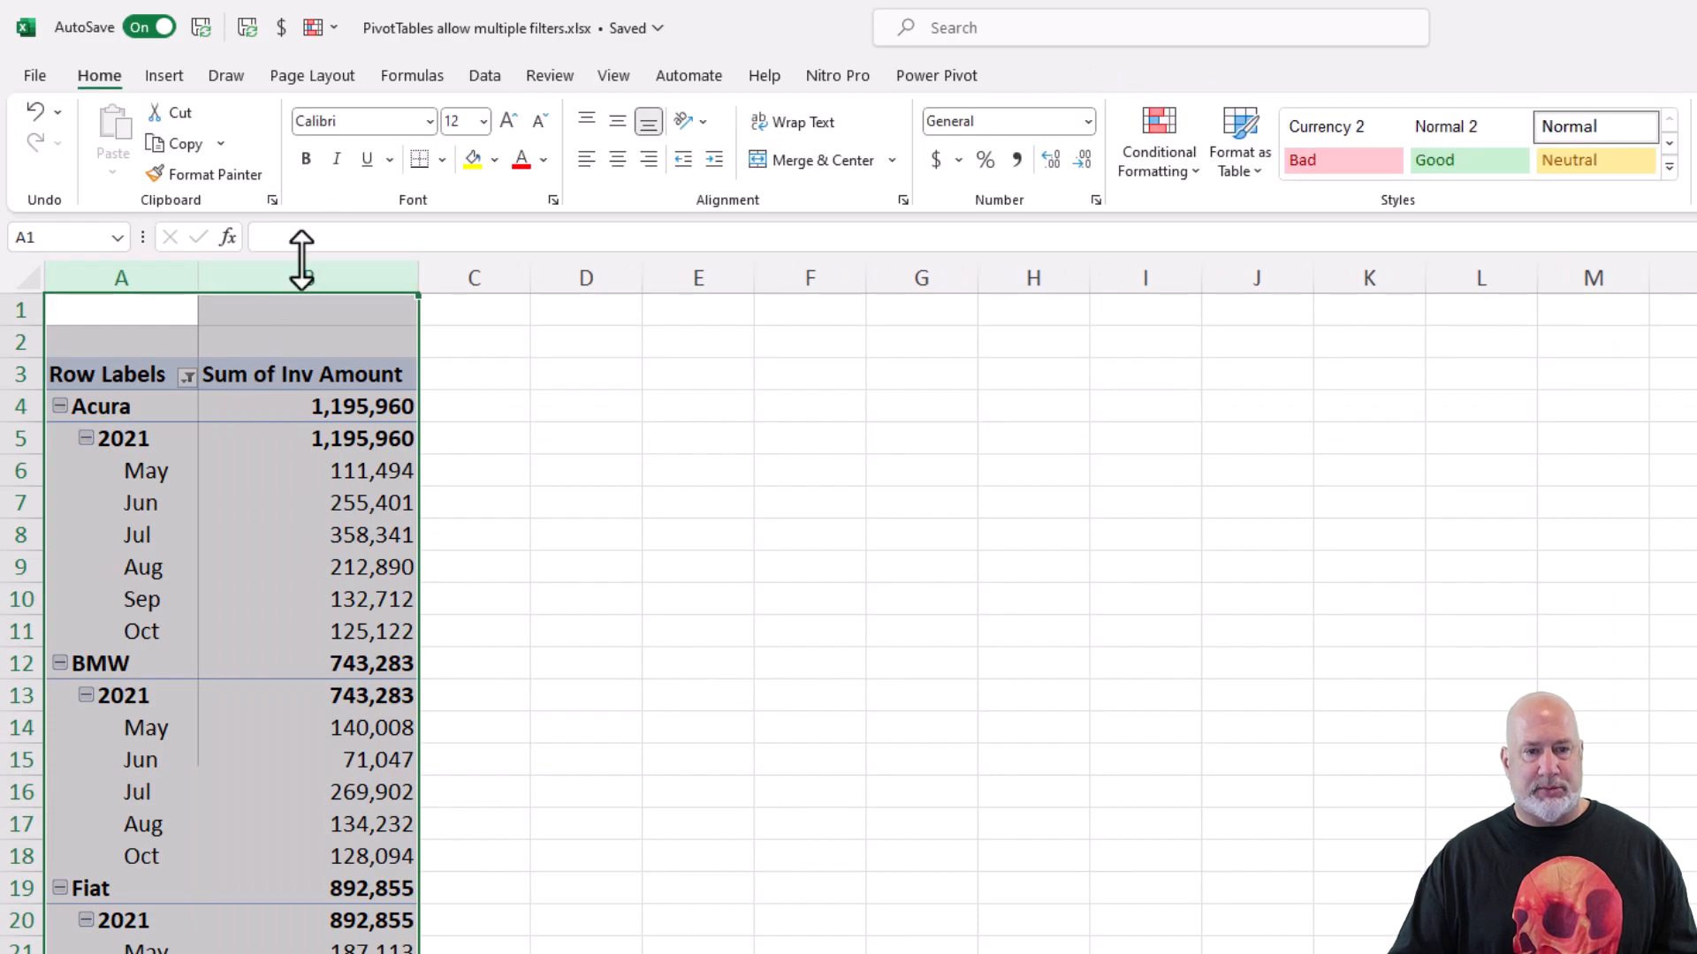
{"action": "right_click", "coordinate": [305, 272]}
{"action": "left_click", "coordinate": [367, 520]}
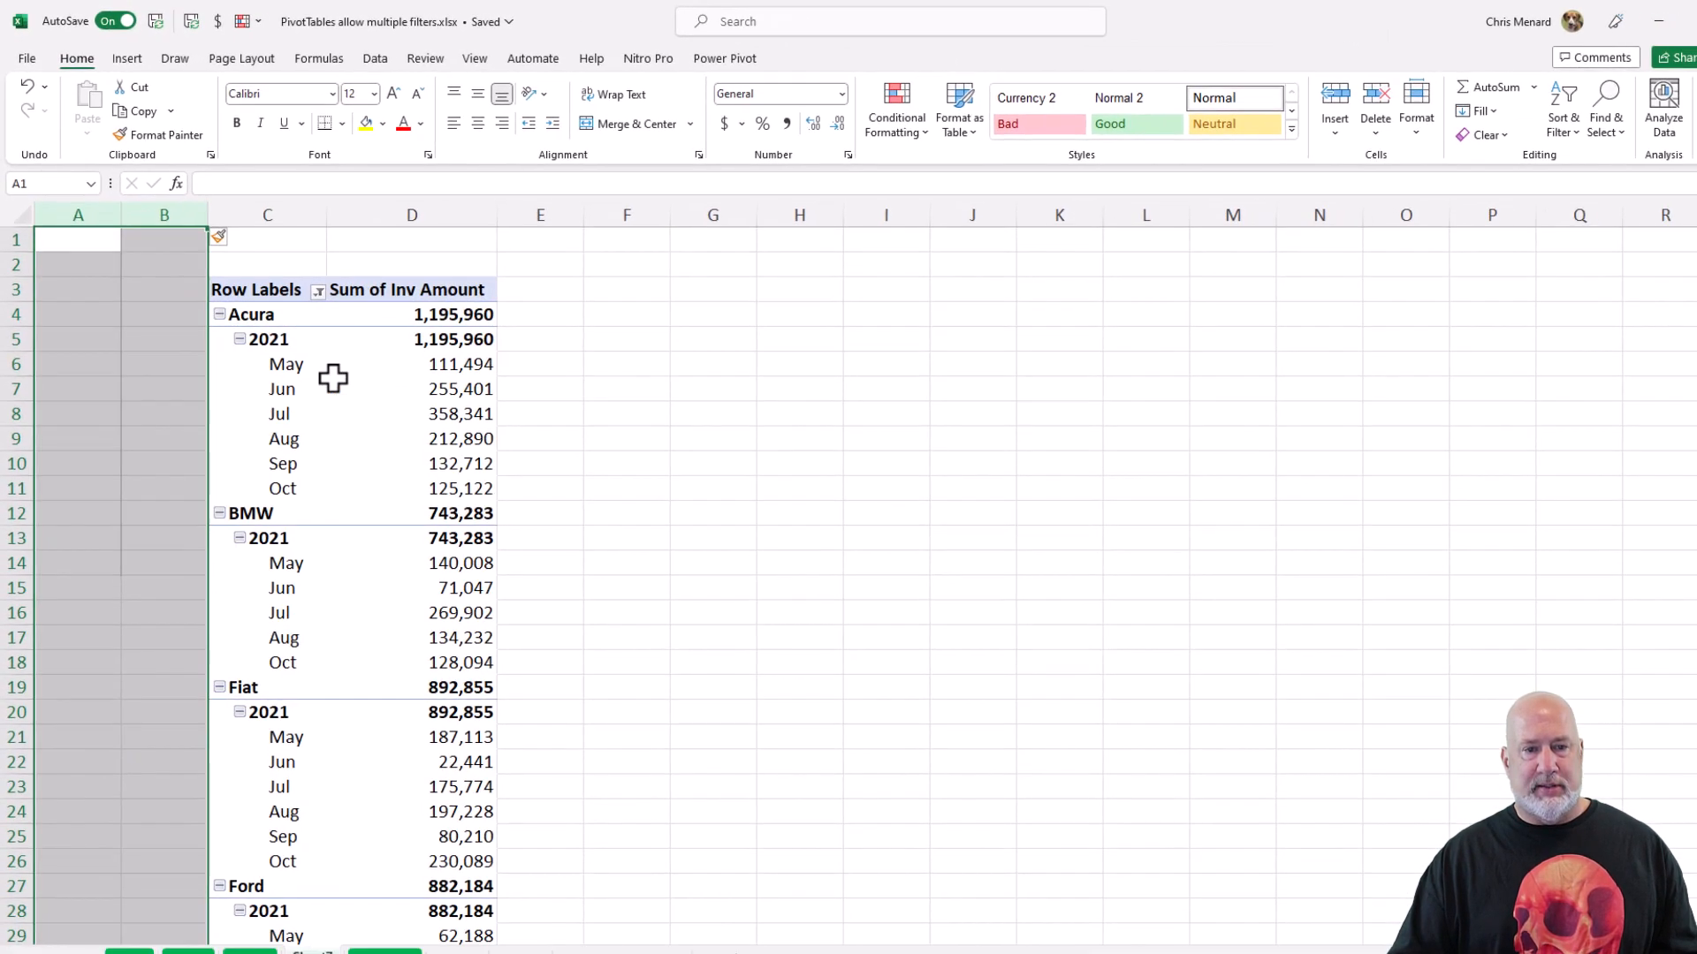
{"action": "left_click", "coordinate": [431, 493]}
Step: Check the row label filter options for the Brand field from the Acura row, and close them without changes
{"action": "left_click", "coordinate": [273, 316]}
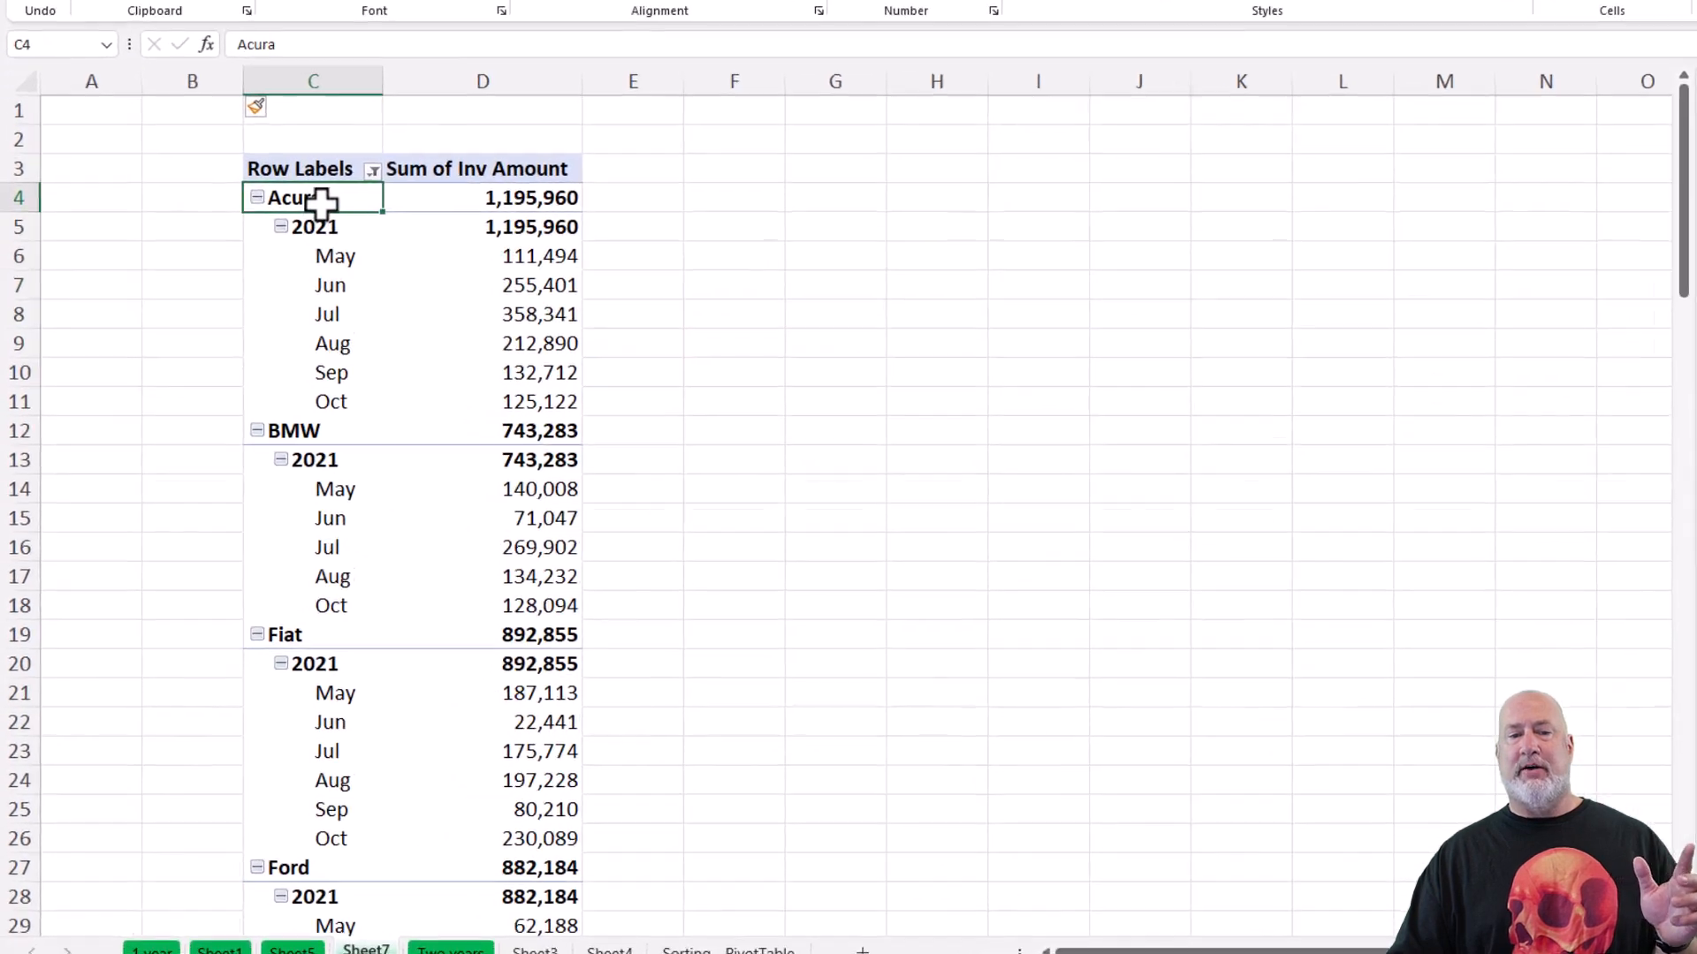
{"action": "left_click", "coordinate": [372, 171]}
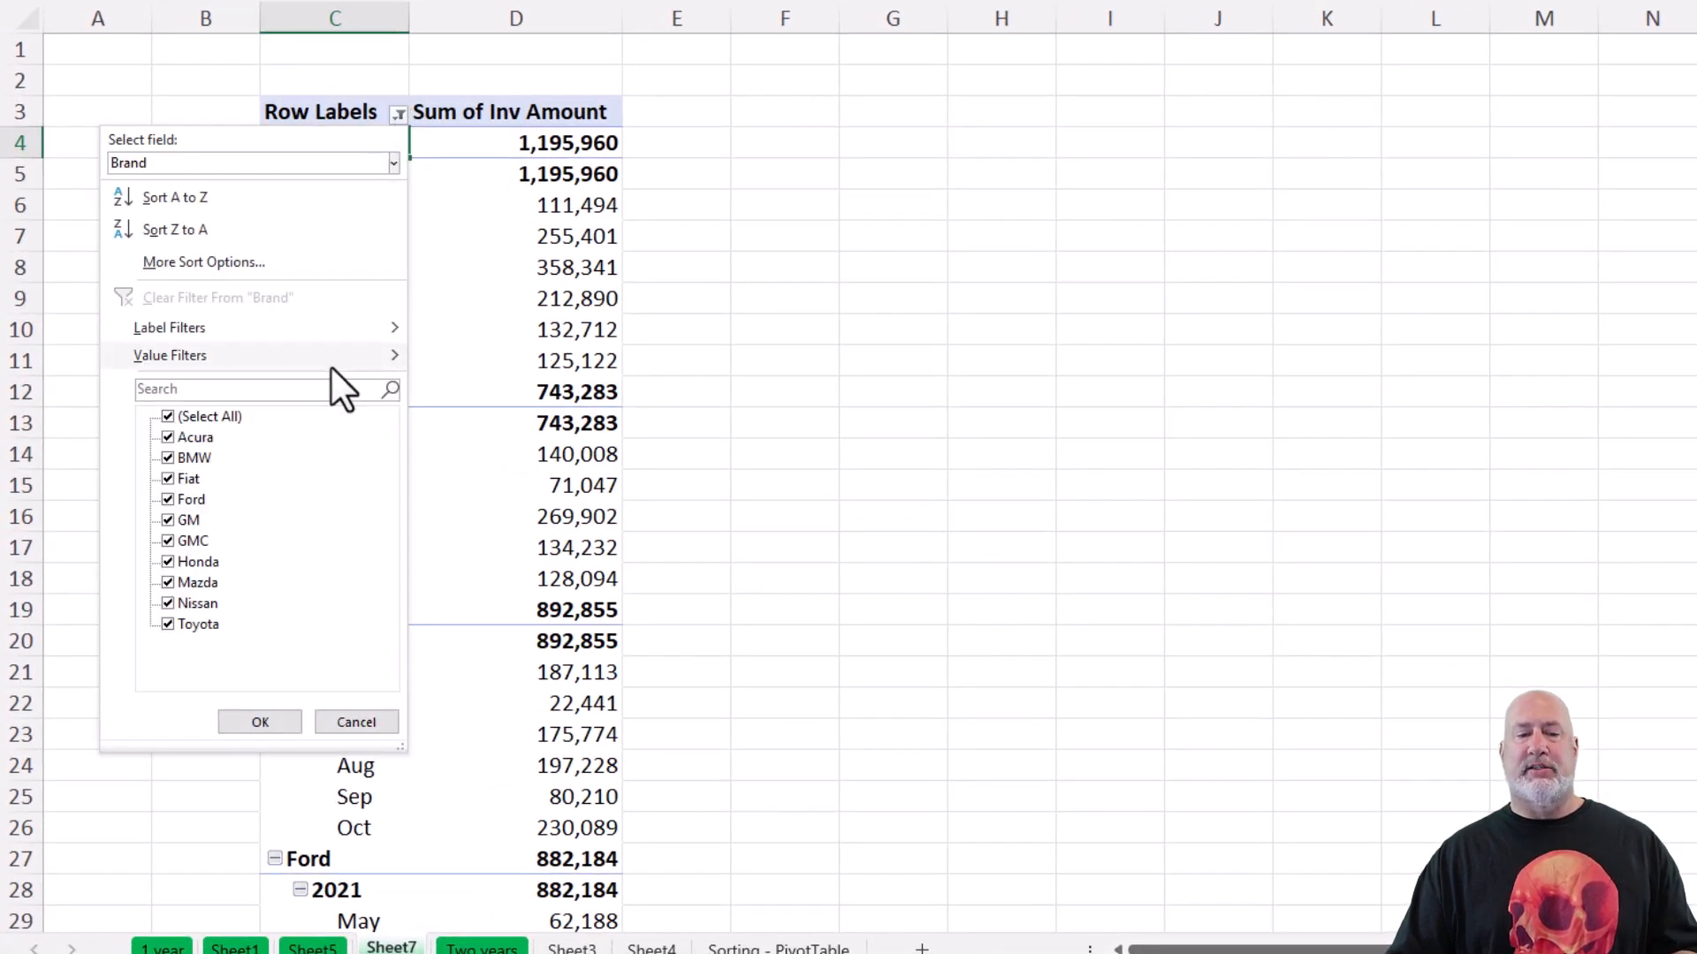
{"action": "mouse_move", "coordinate": [350, 353]}
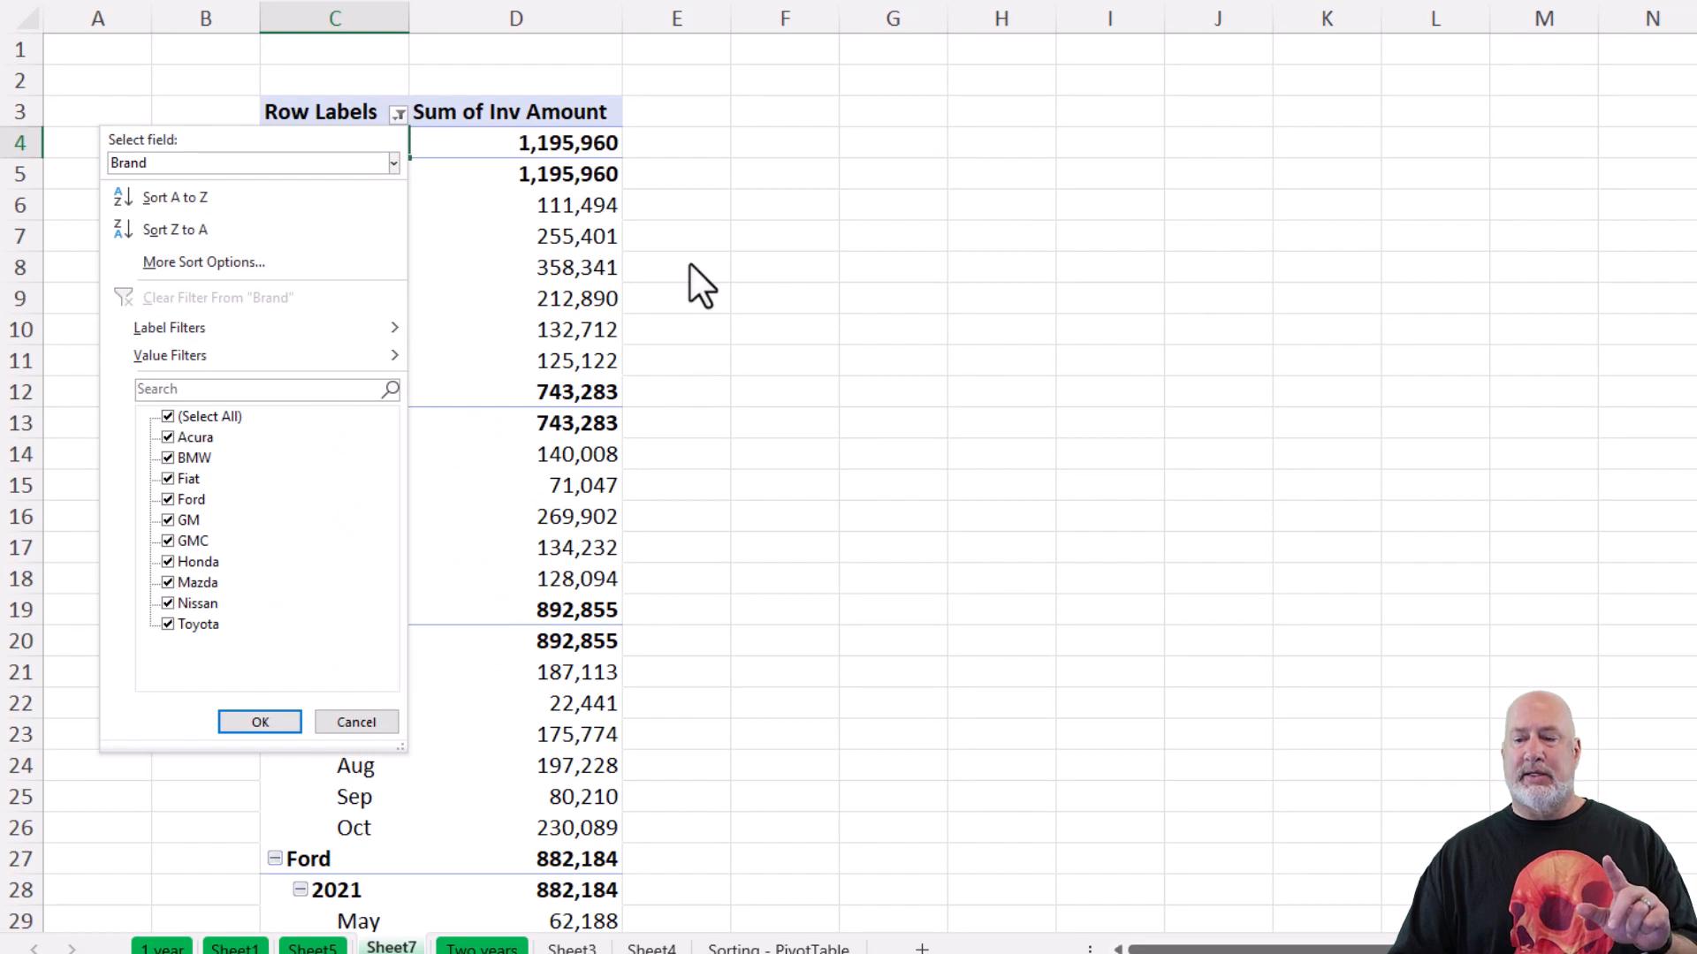
{"action": "key", "text": "Escape"}
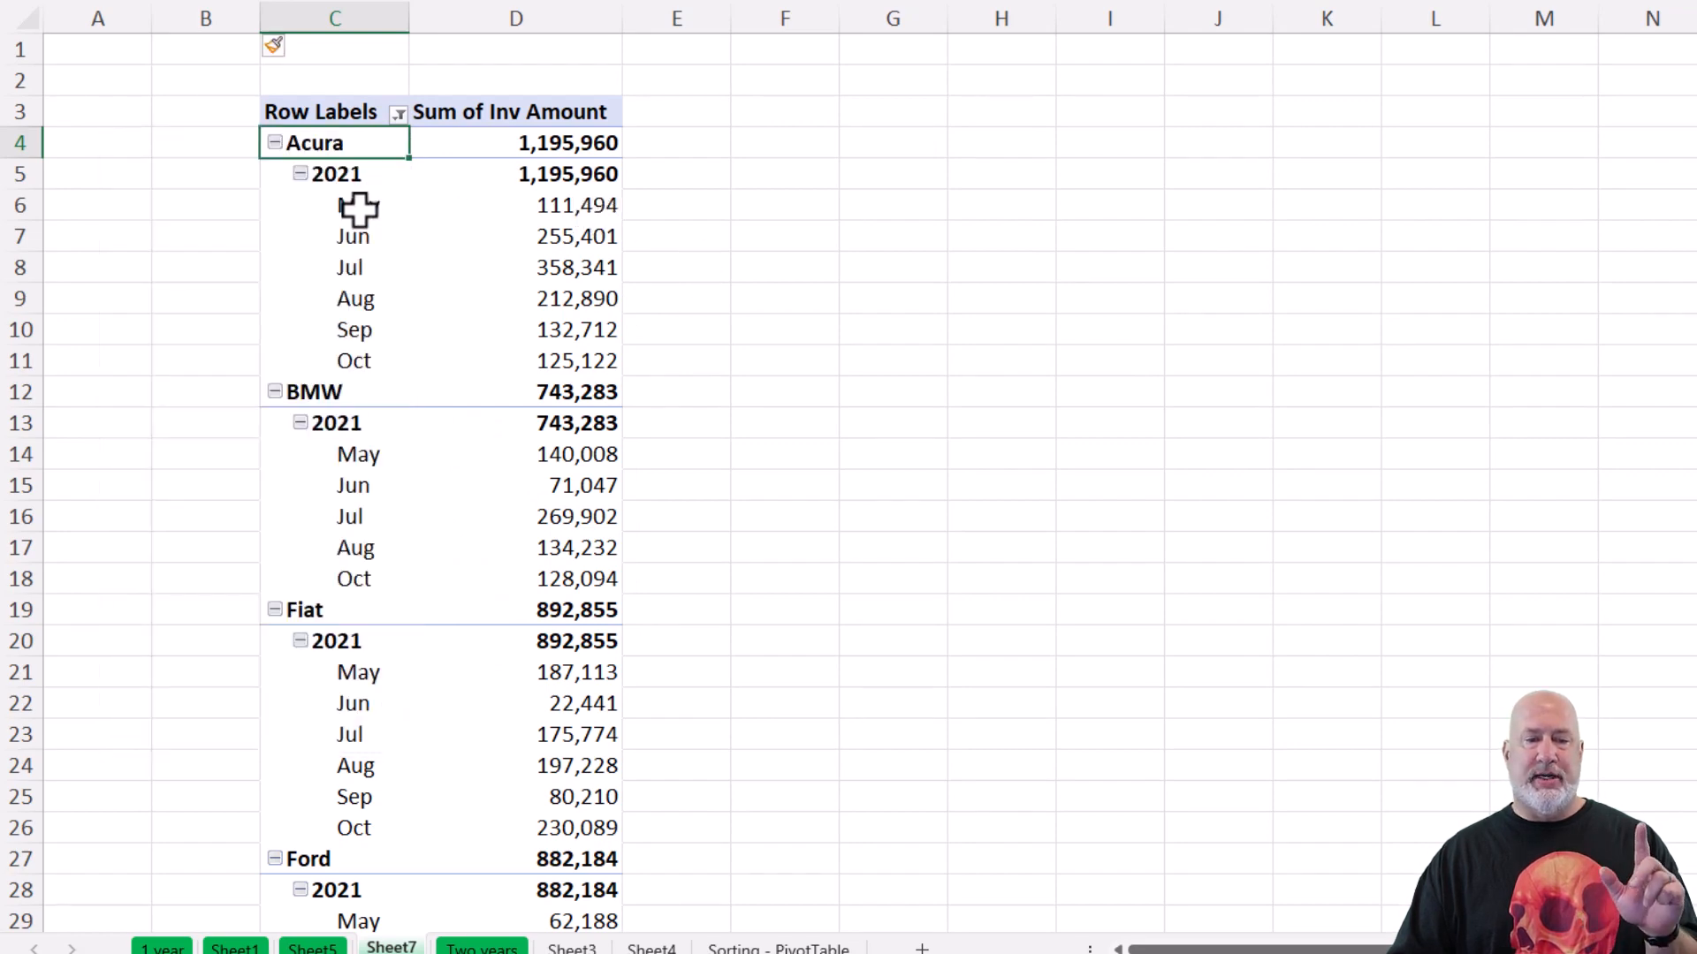
Step: Clear the filter from the Invoice Date field, using the May row under Acura 2021 as the active field
{"action": "left_click", "coordinate": [358, 209]}
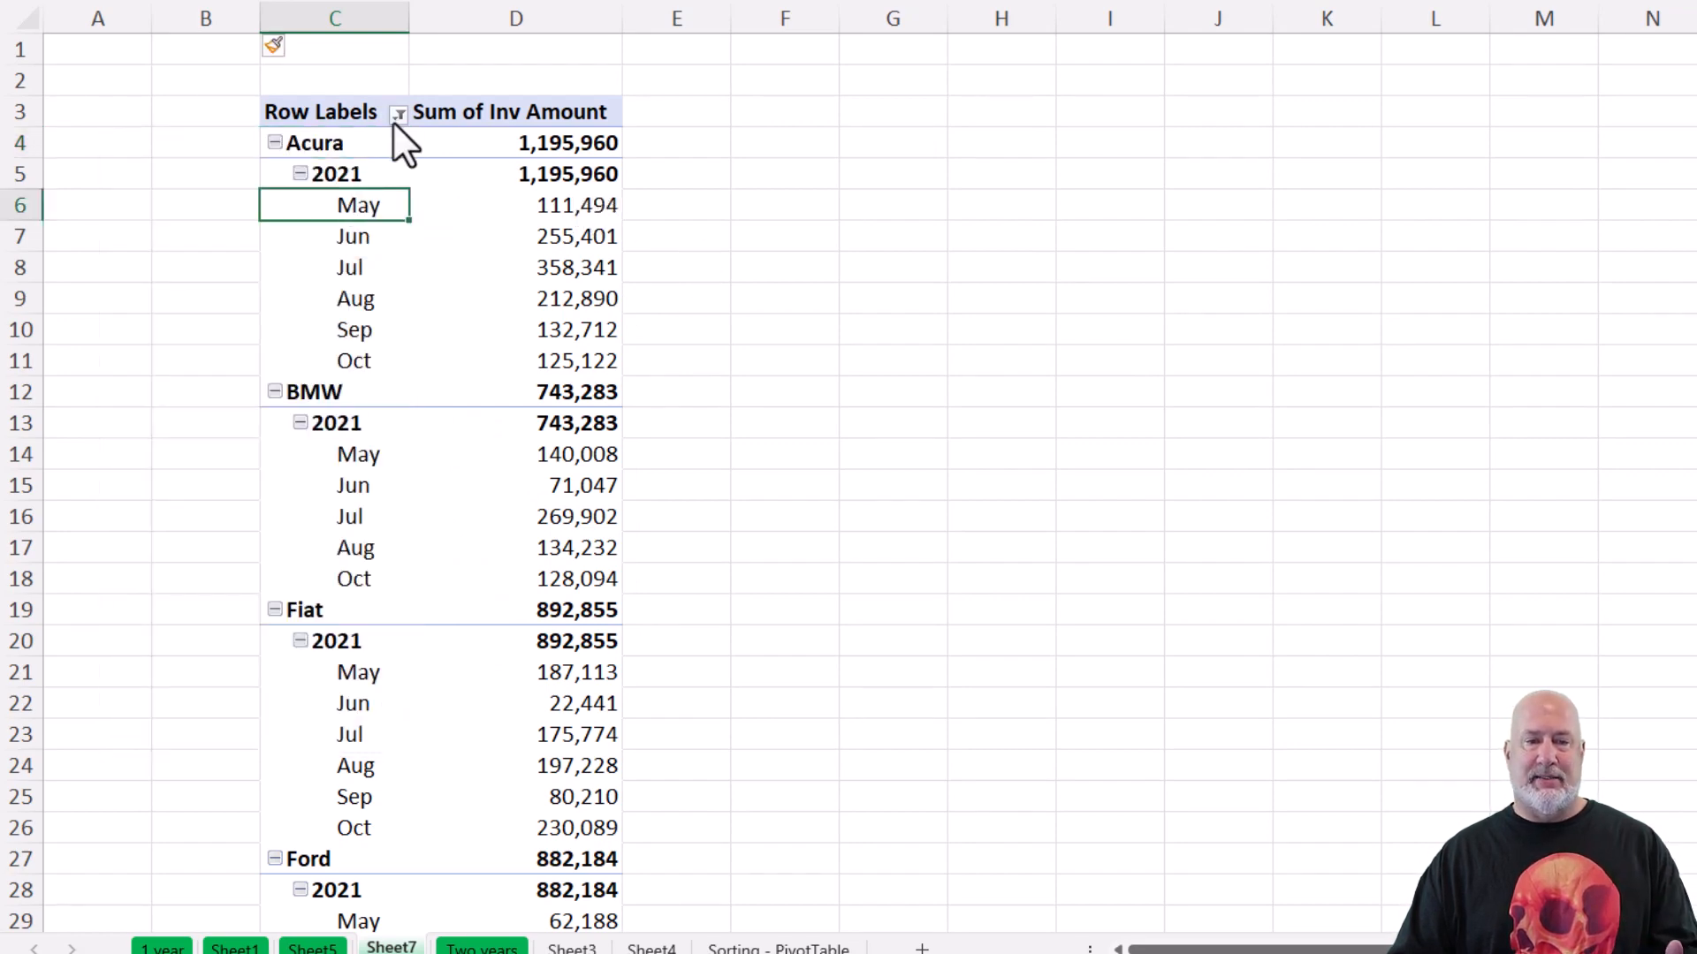
{"action": "left_click", "coordinate": [397, 116]}
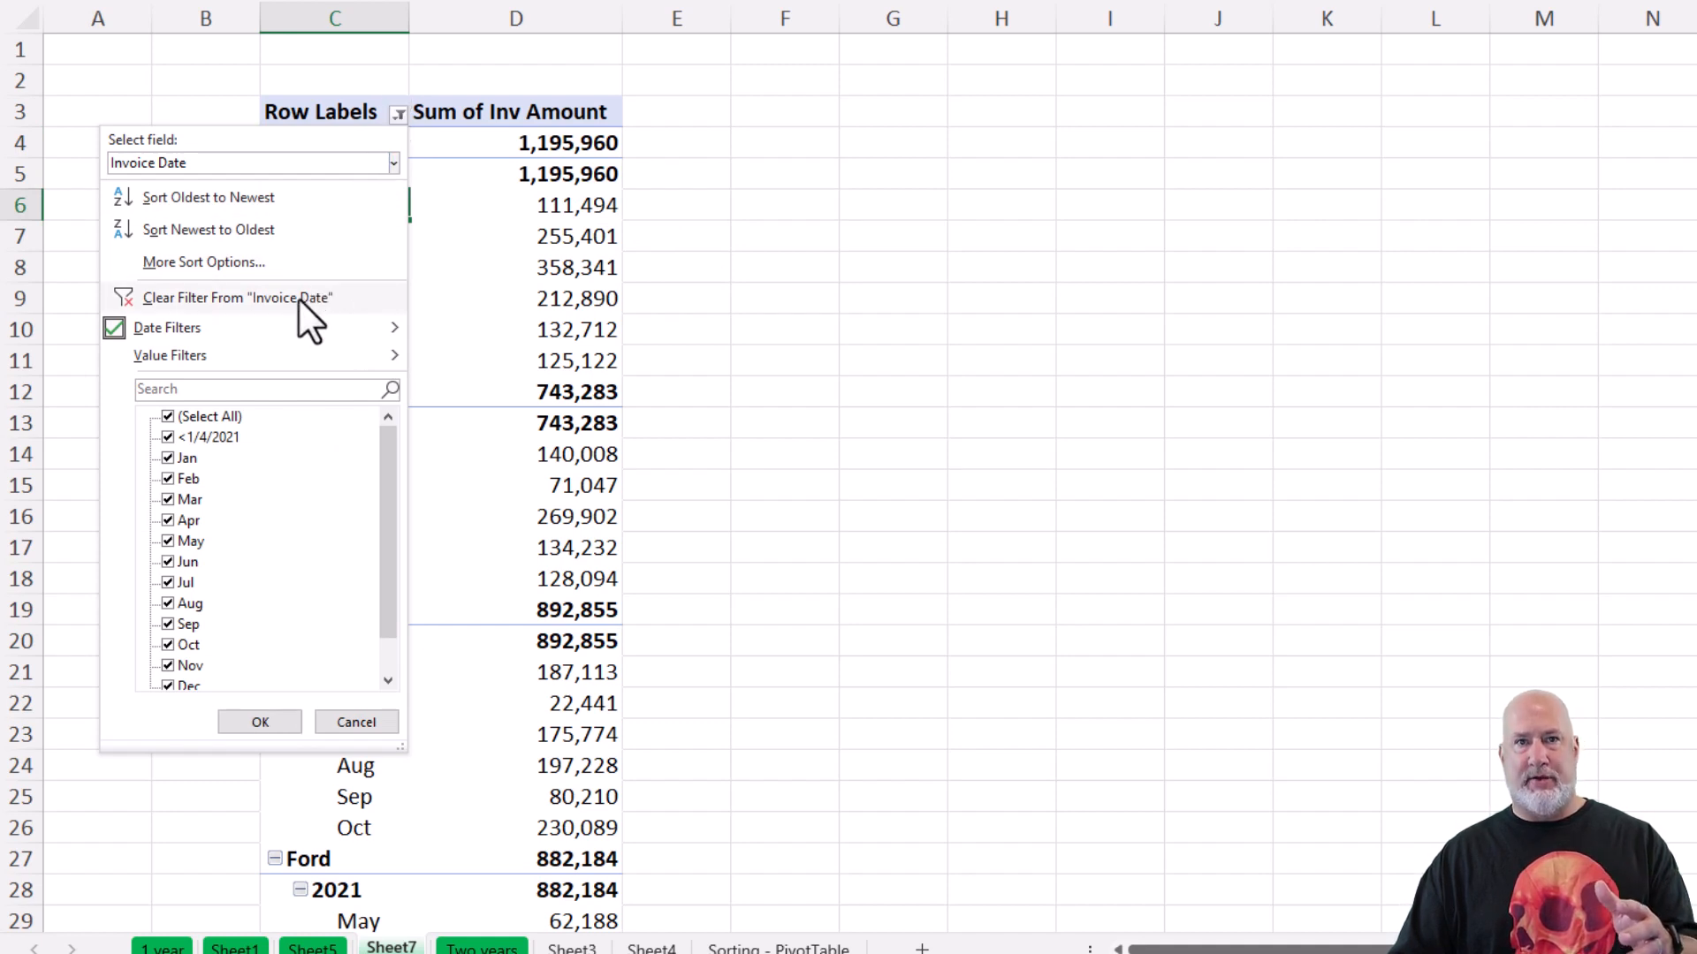
{"action": "left_click", "coordinate": [299, 299]}
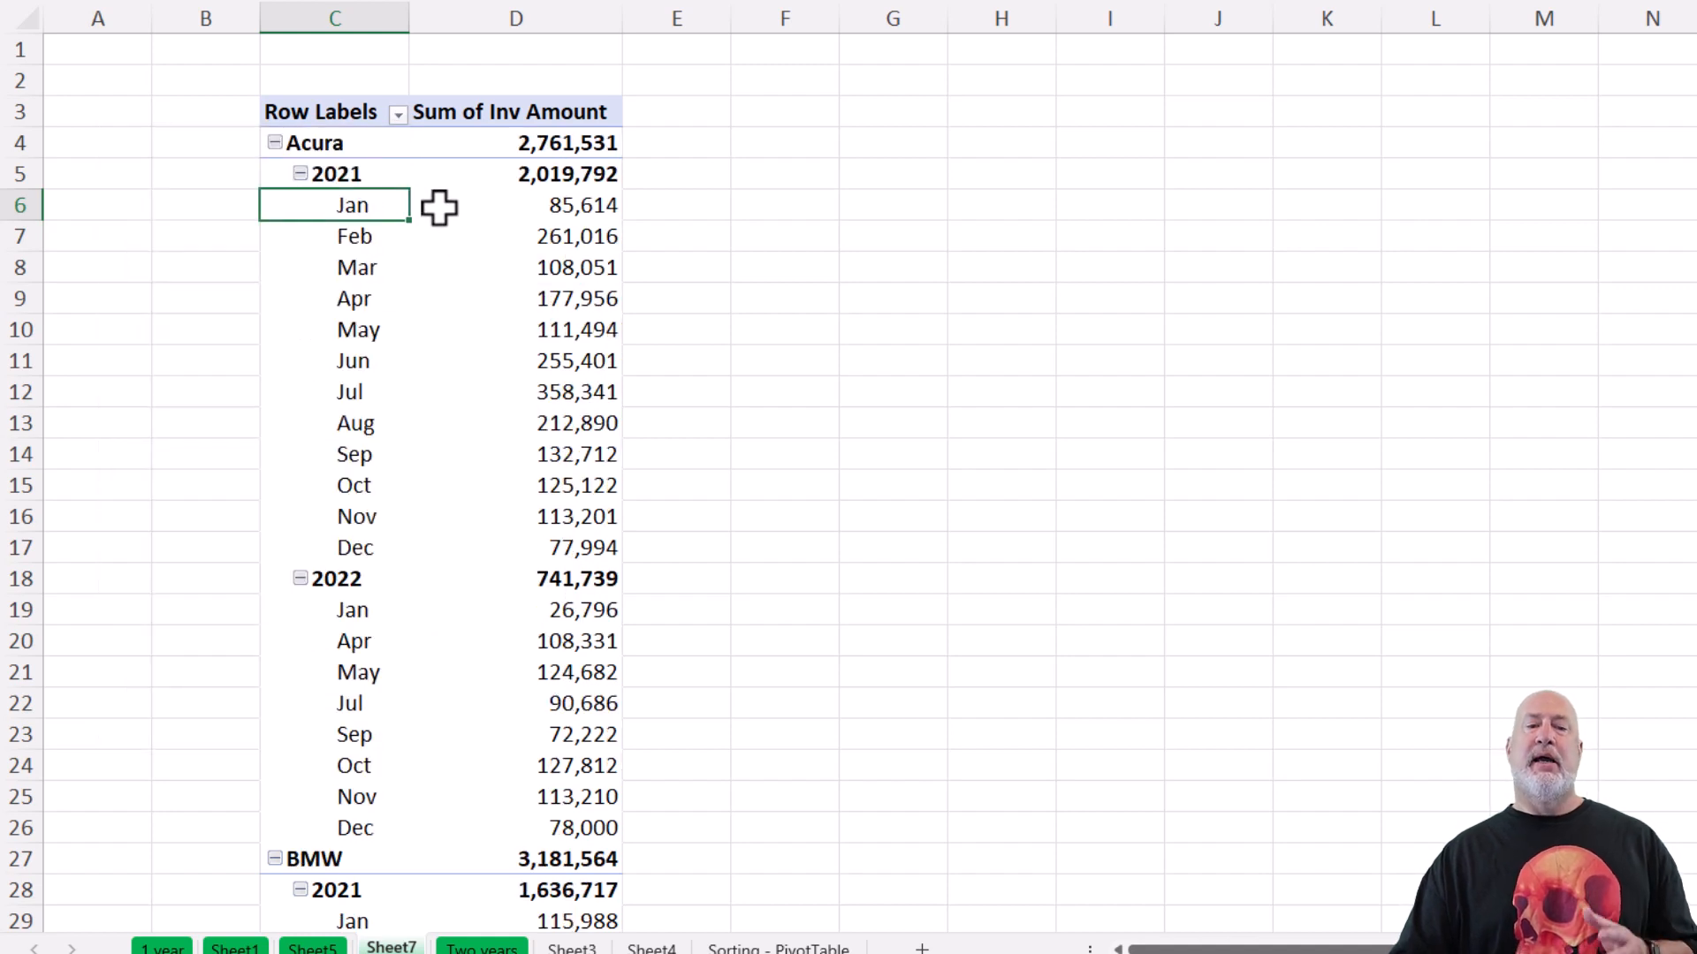
{"action": "mouse_move", "coordinate": [434, 171]}
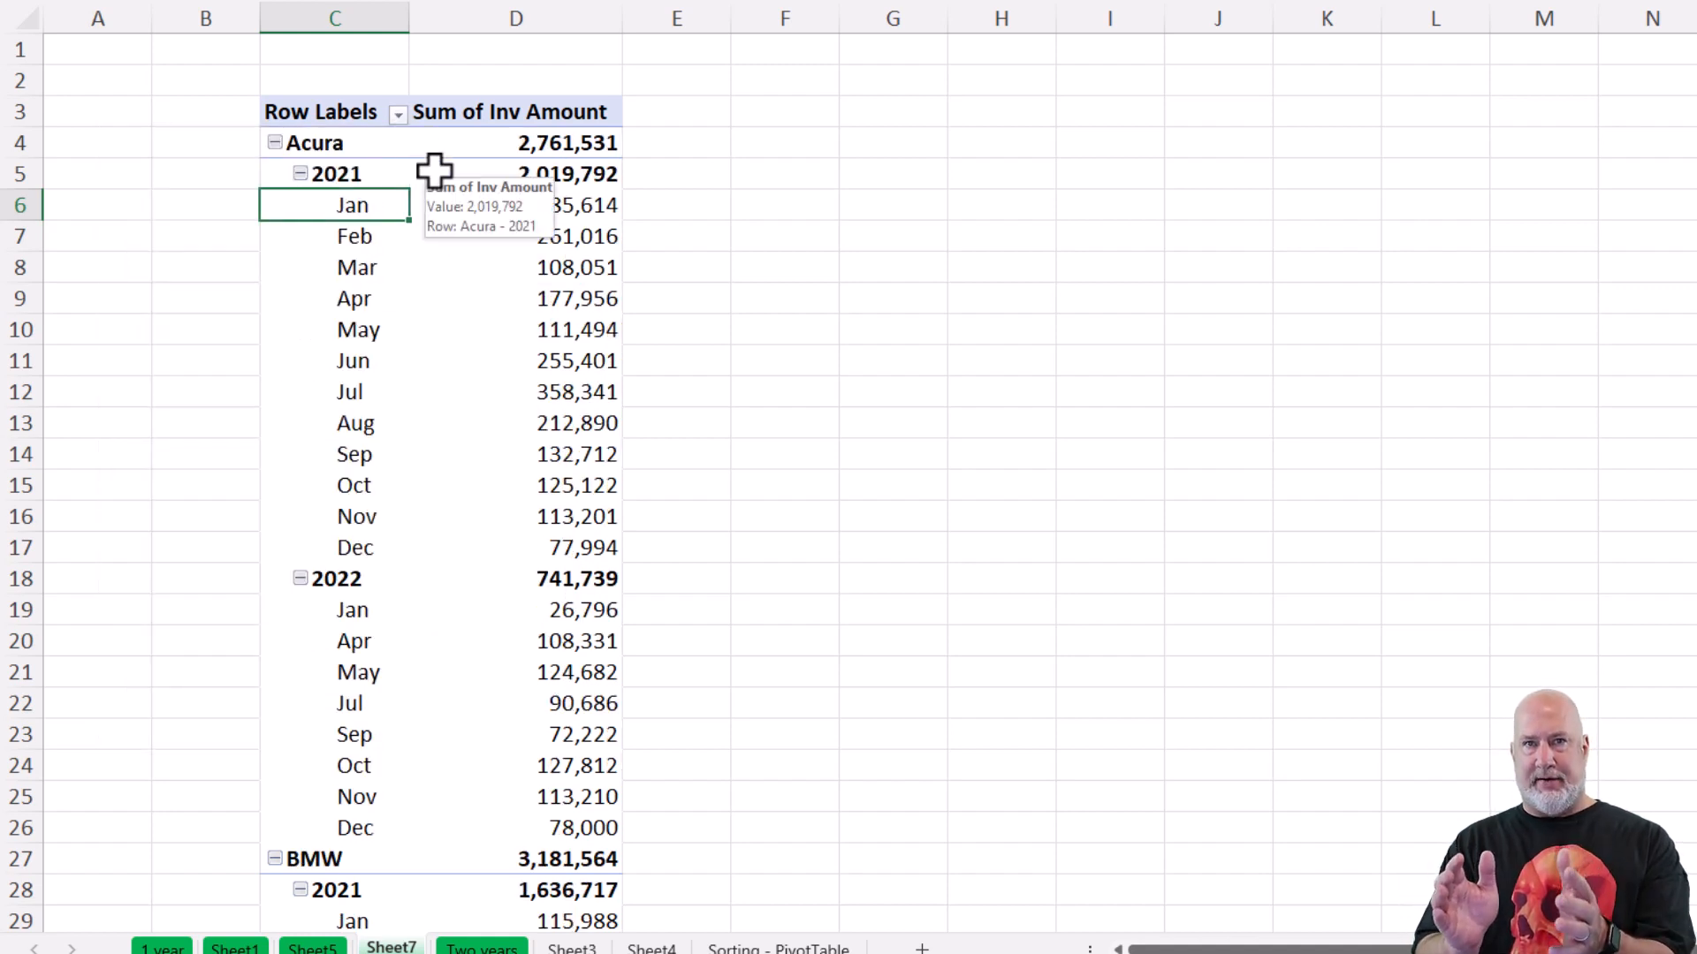